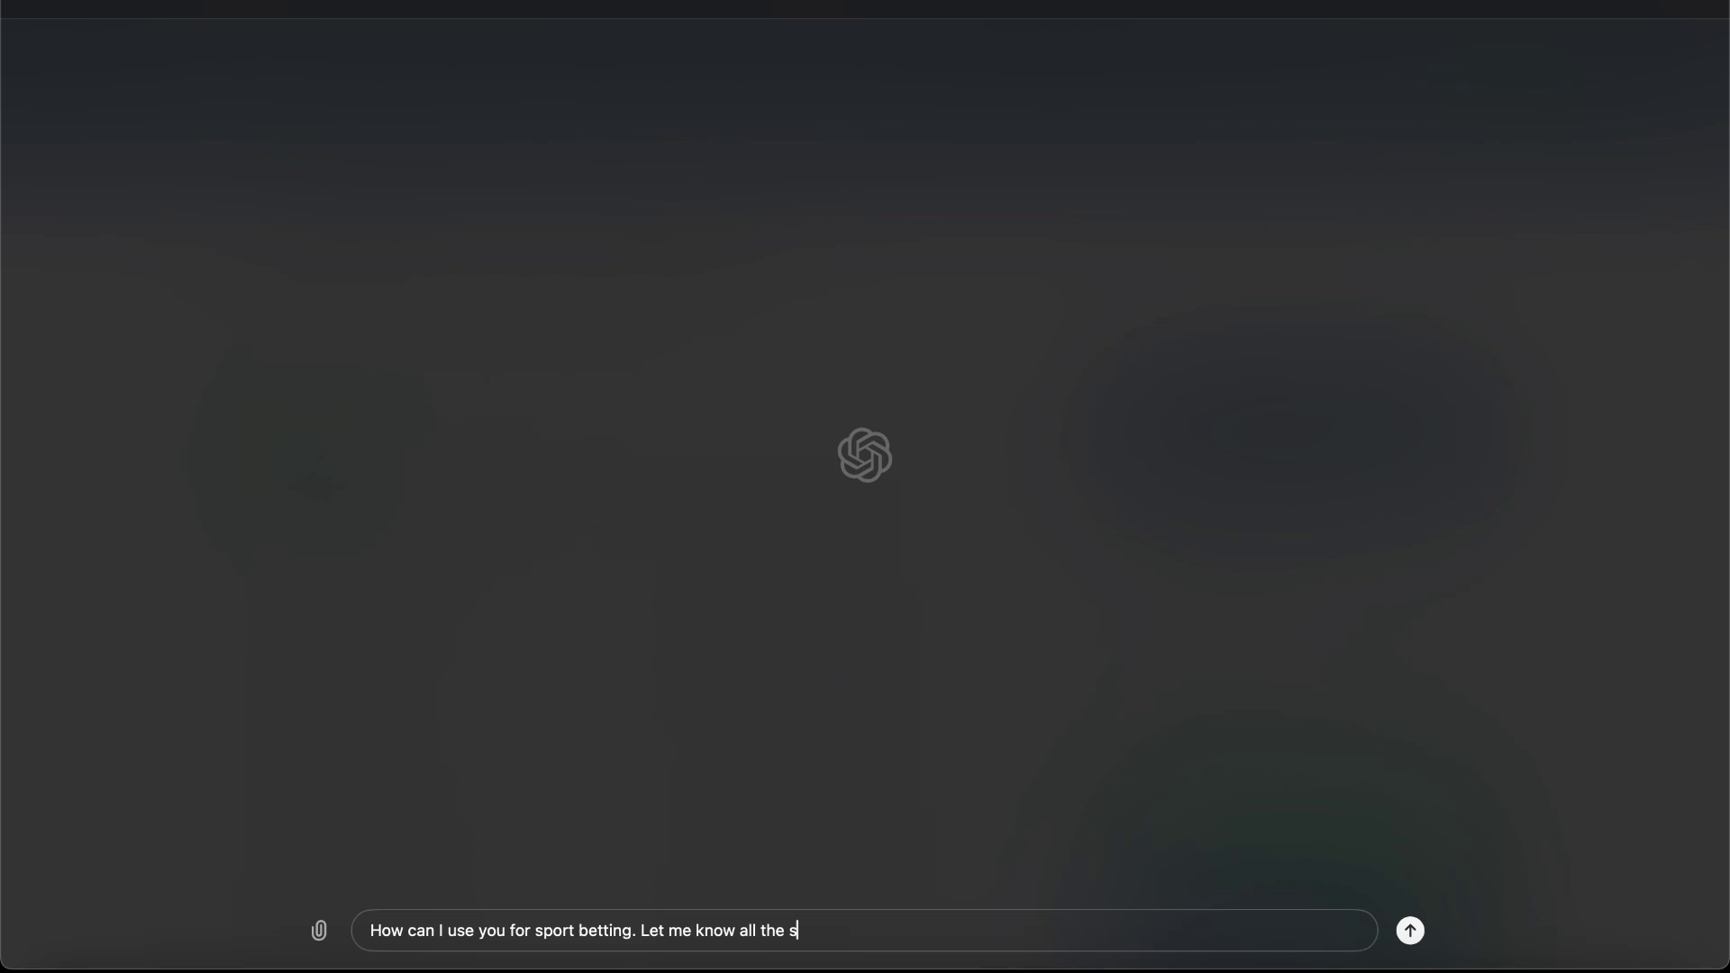
# - Finish the sports-betting question asking for all the steps involved, and send it
pyautogui.write('teps involved and wha')
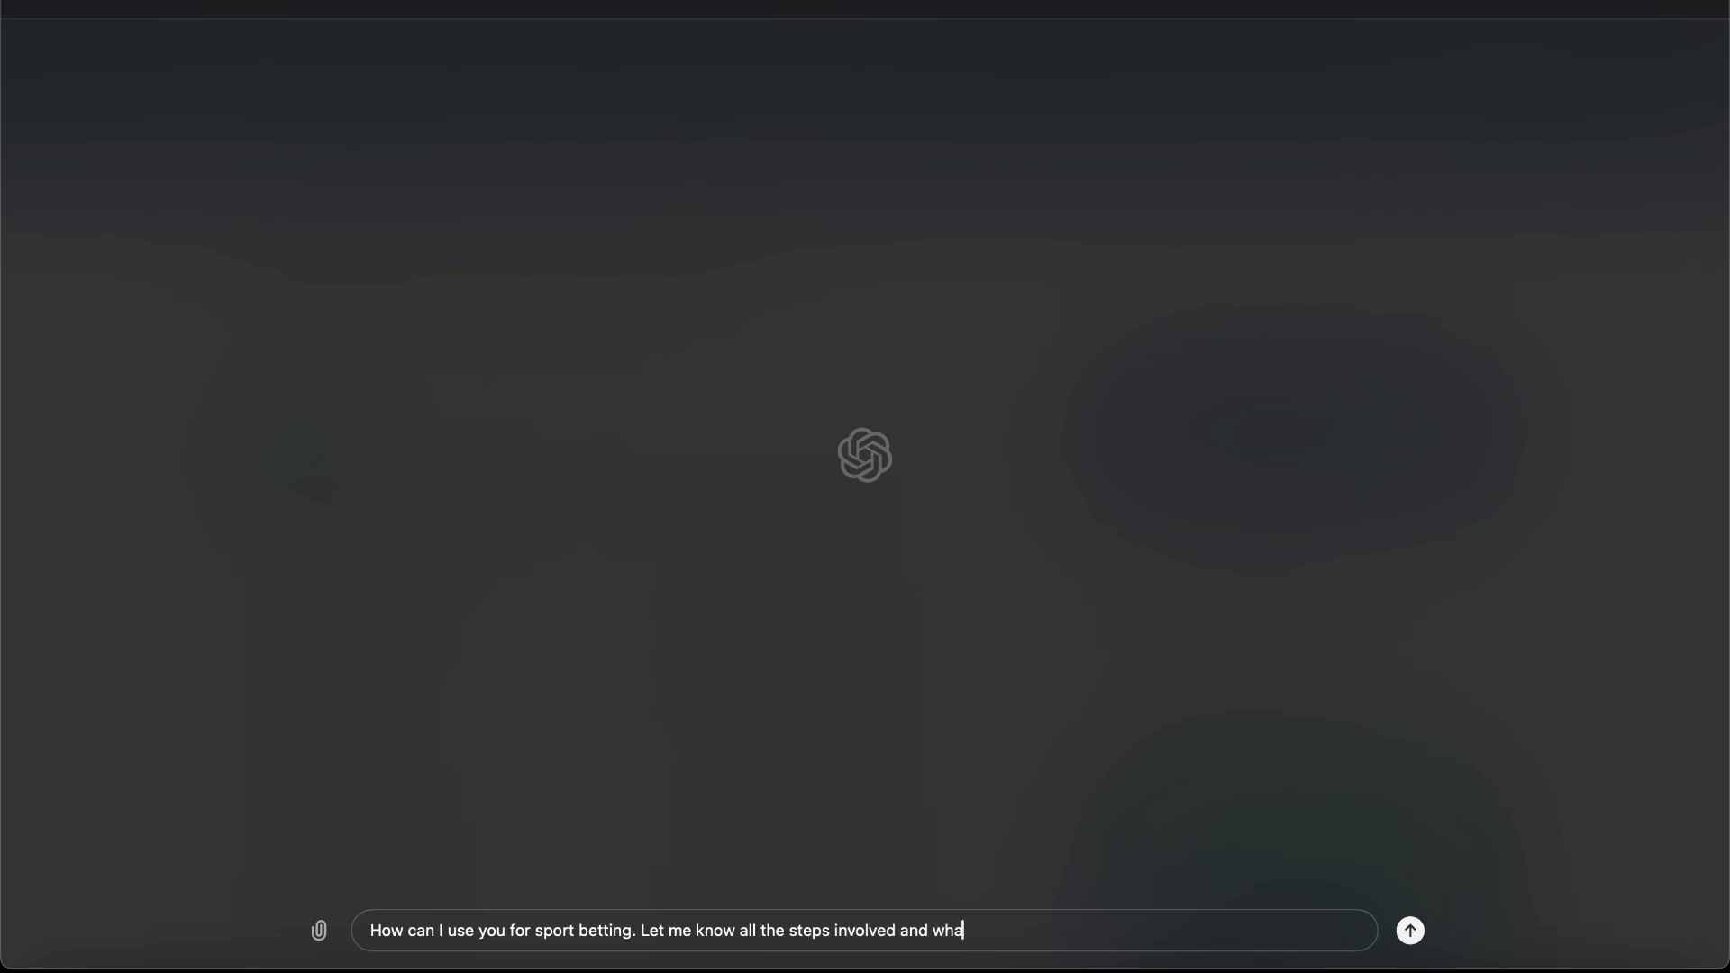
pyautogui.write('t I need to do.')
pyautogui.press('Return')
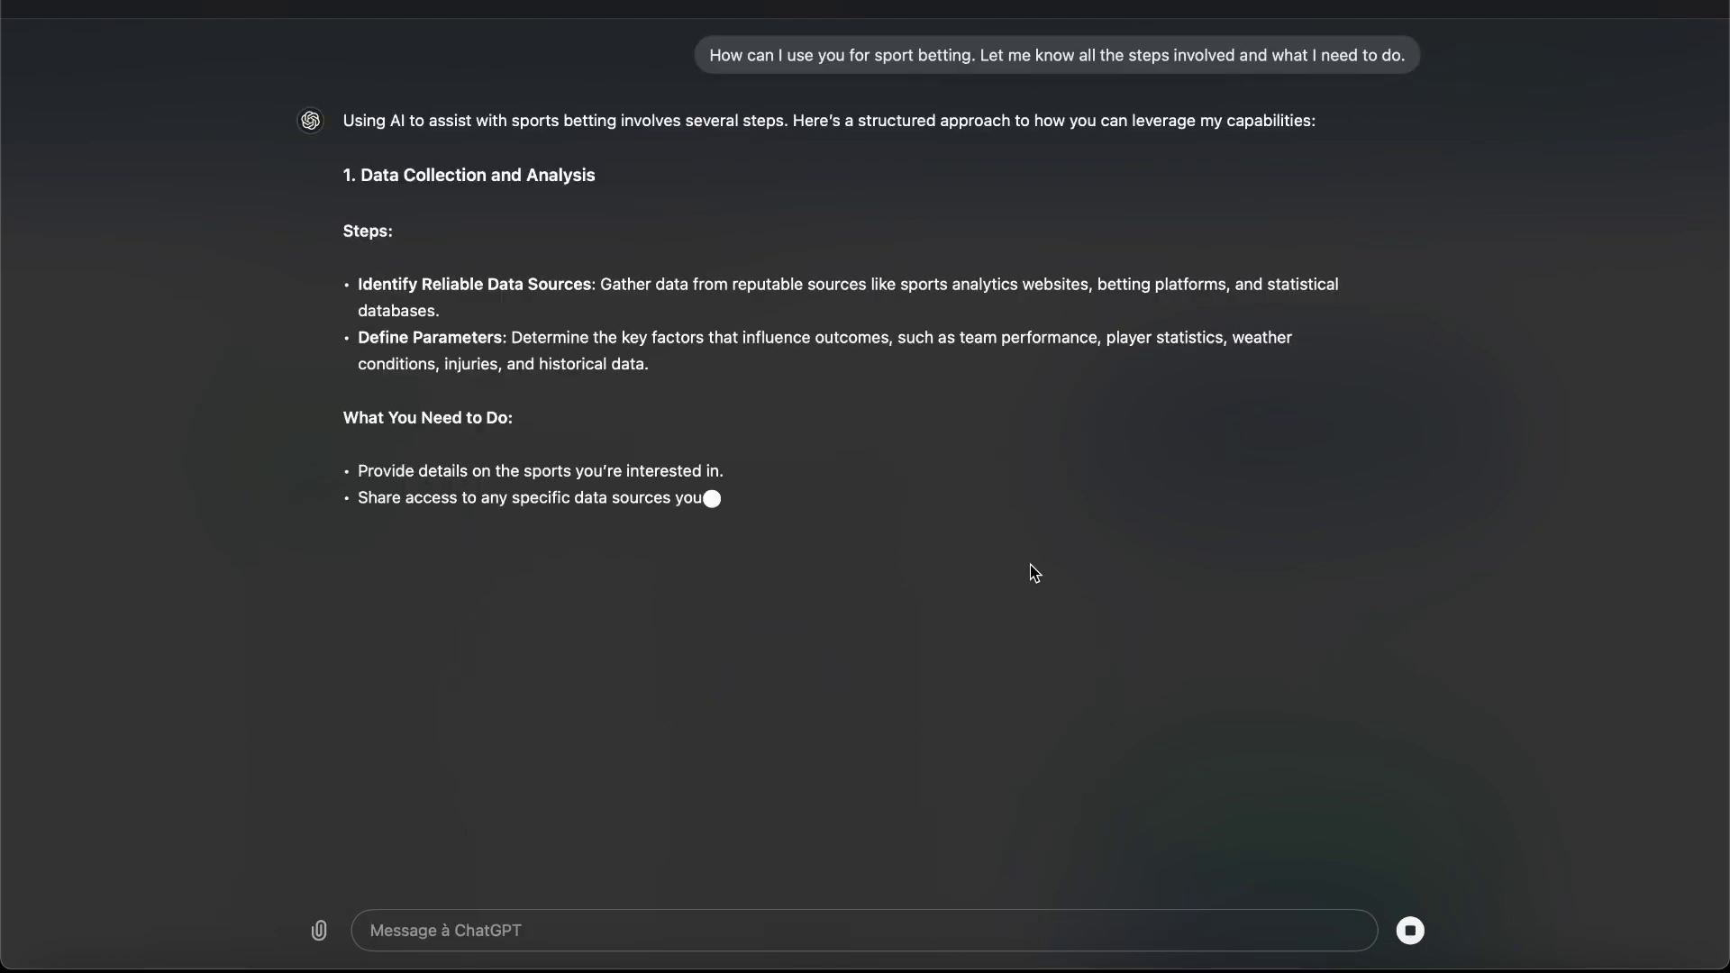
# - Scroll through the reply's six sections, example workflow and tools list
pyautogui.scroll(-2, 919, 544)
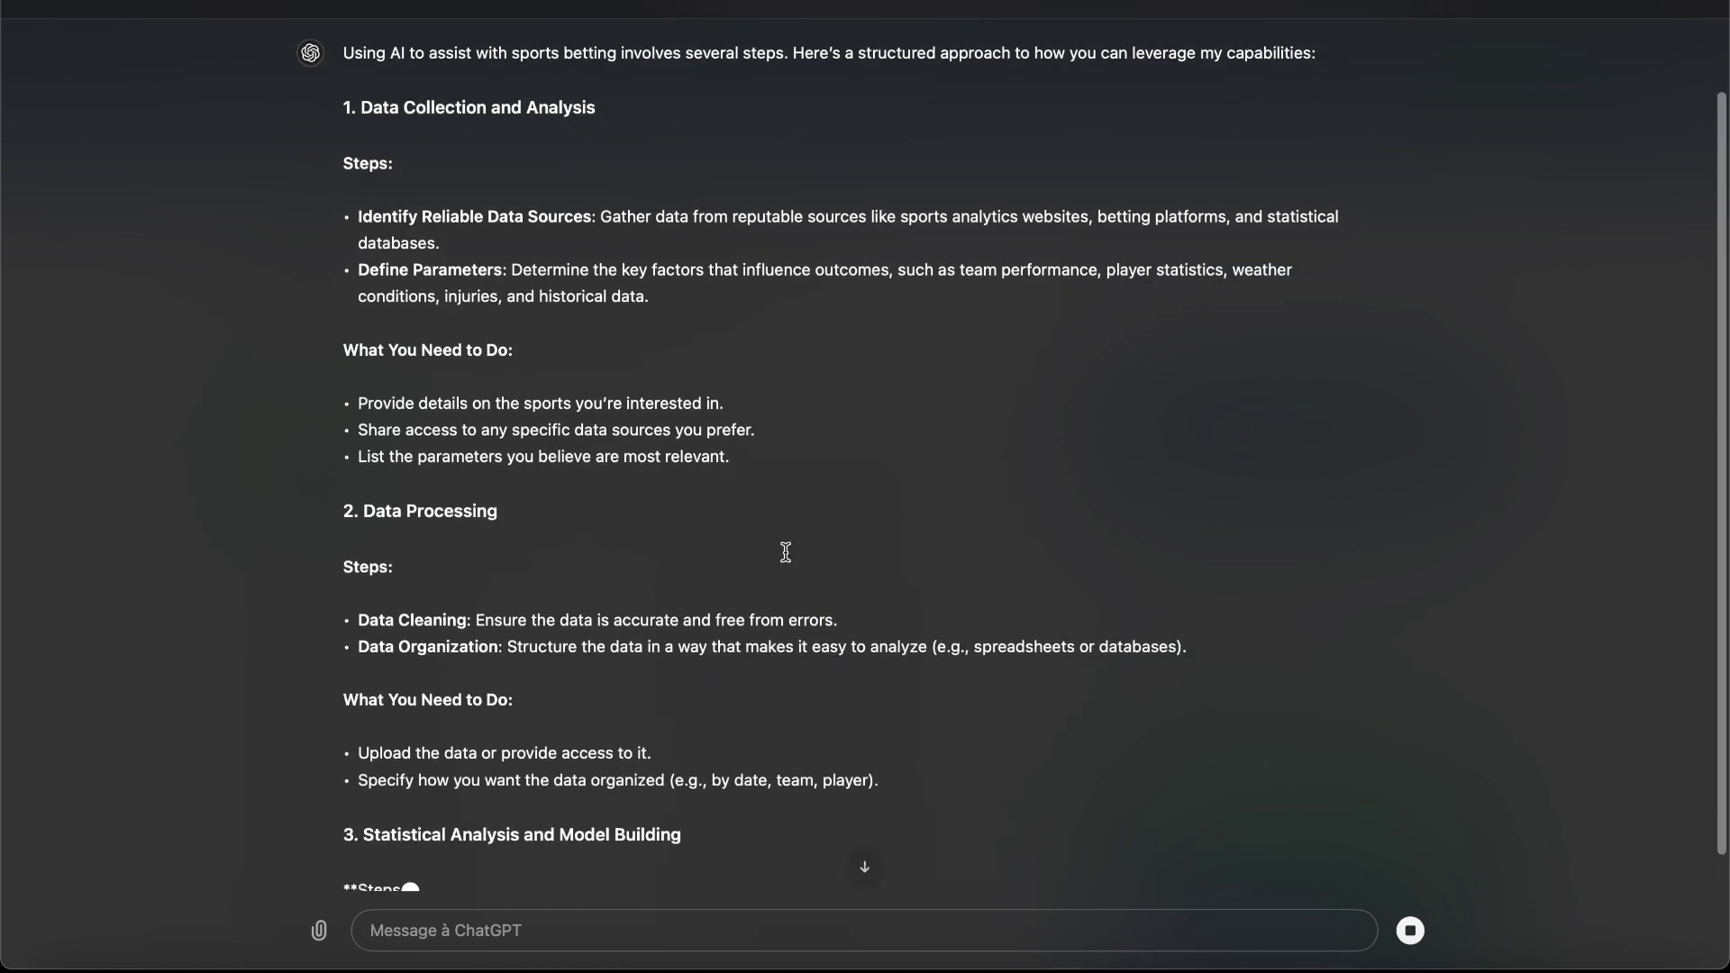
pyautogui.scroll(-1, 411, 451)
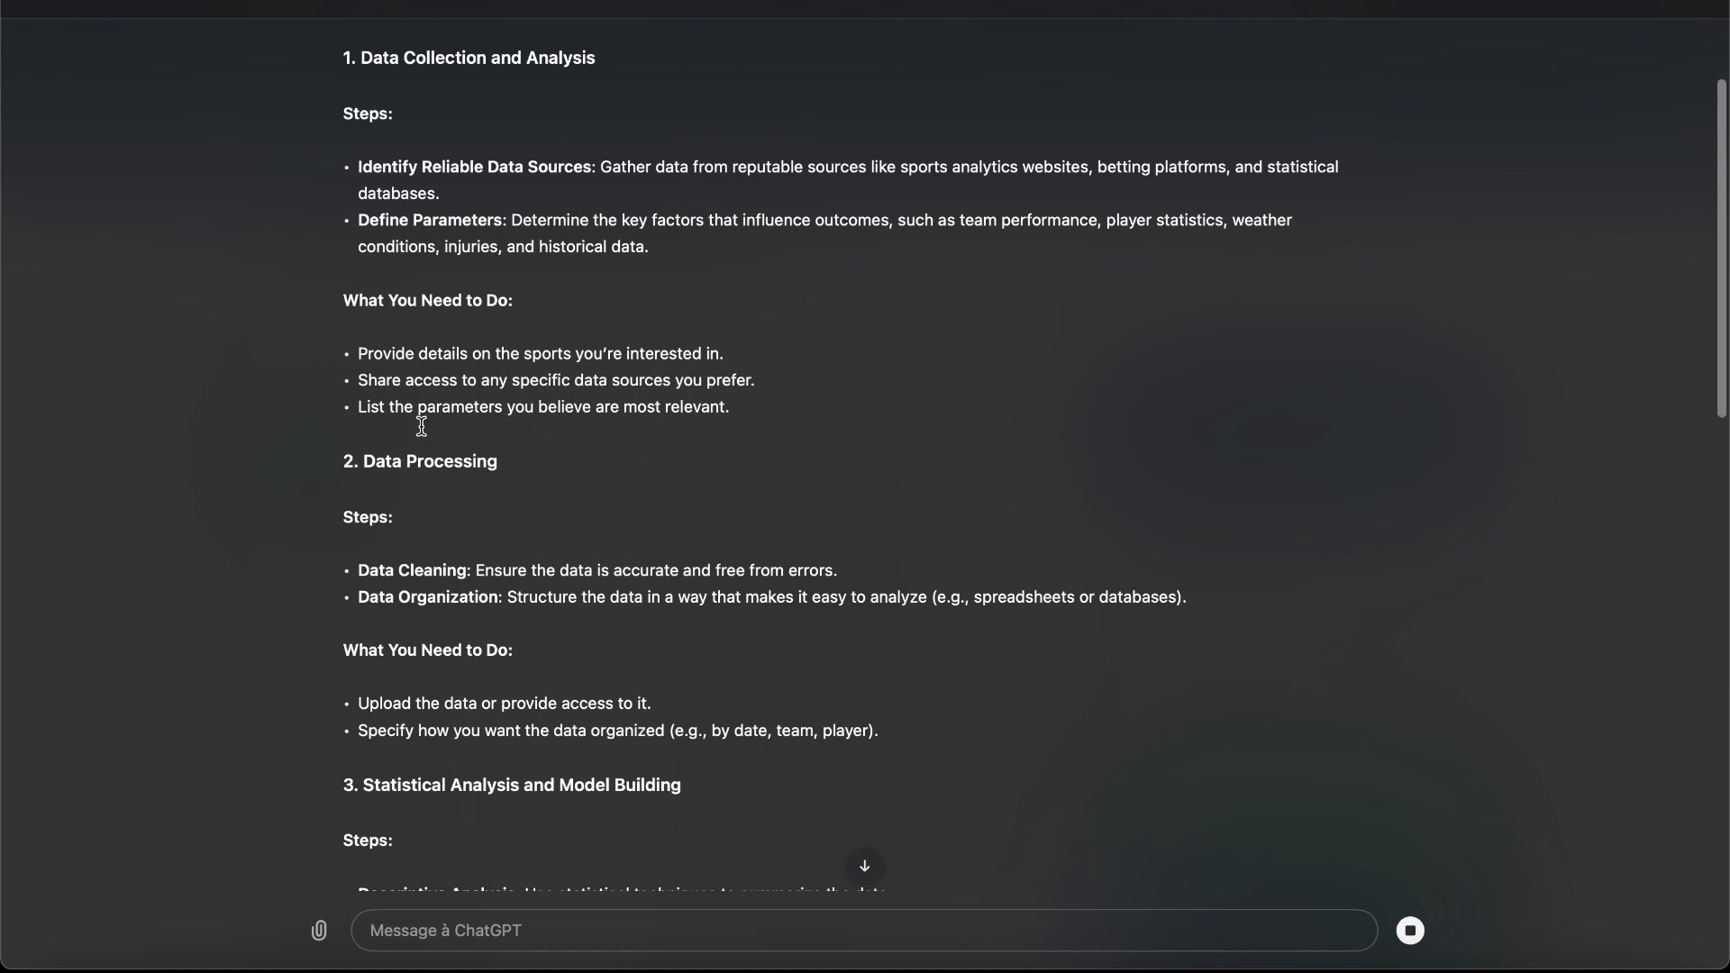
pyautogui.scroll(-2, 641, 546)
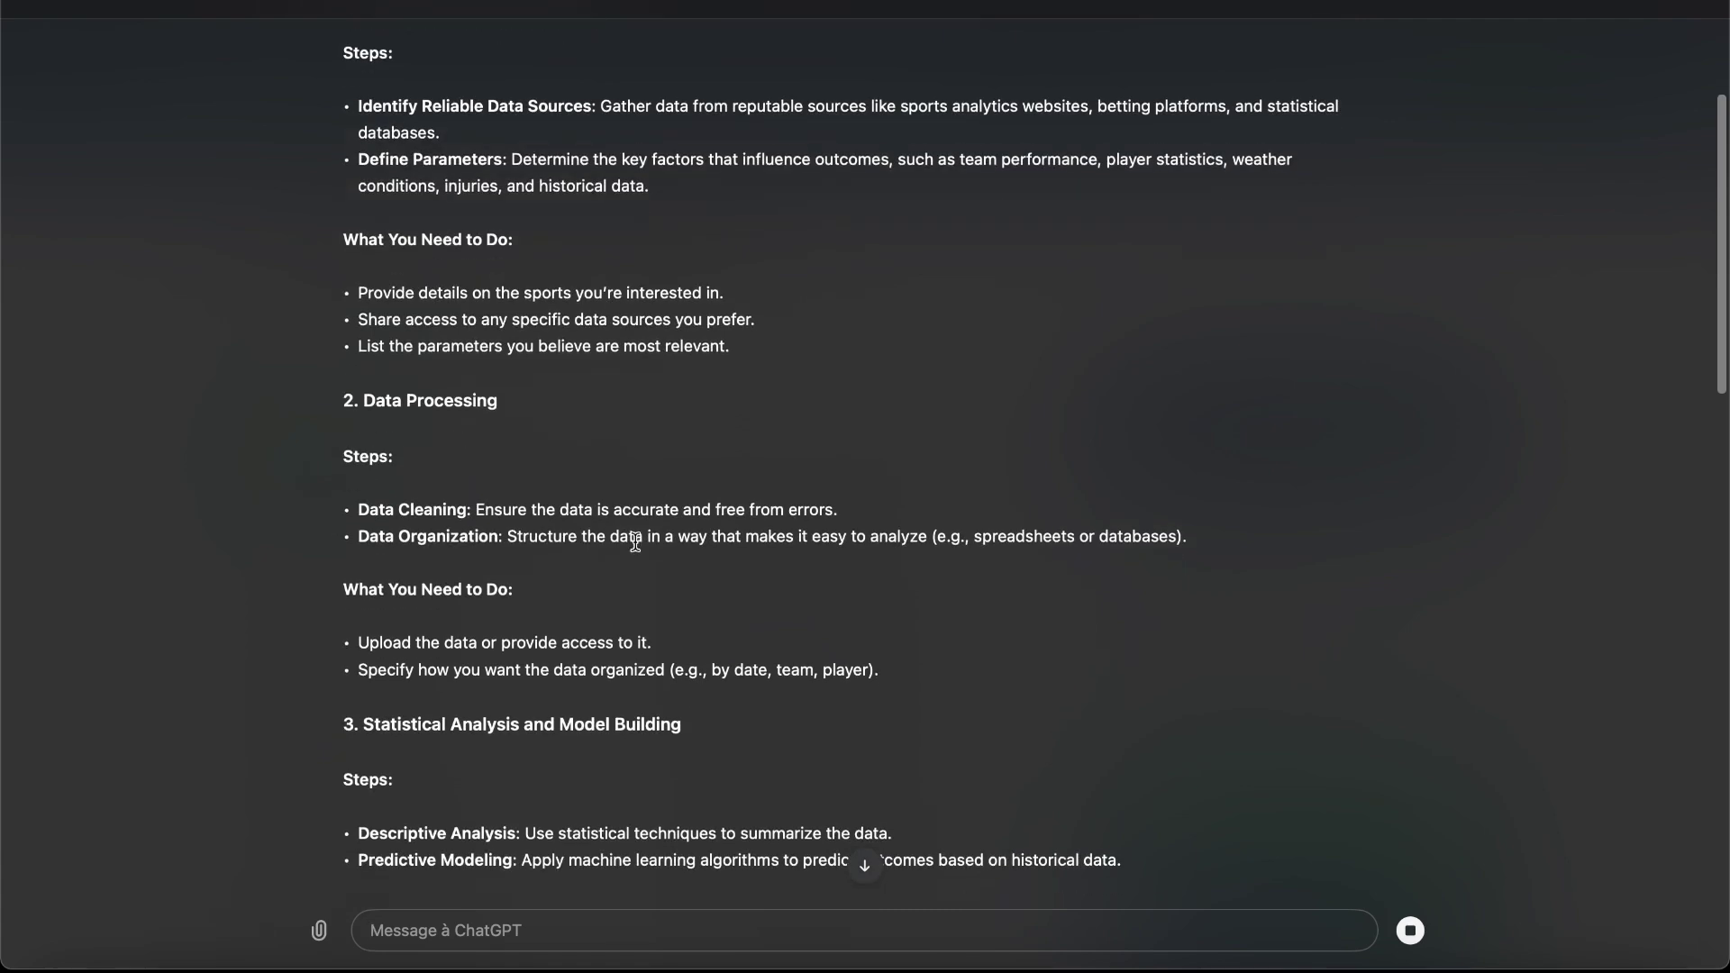
pyautogui.scroll(-8, 635, 544)
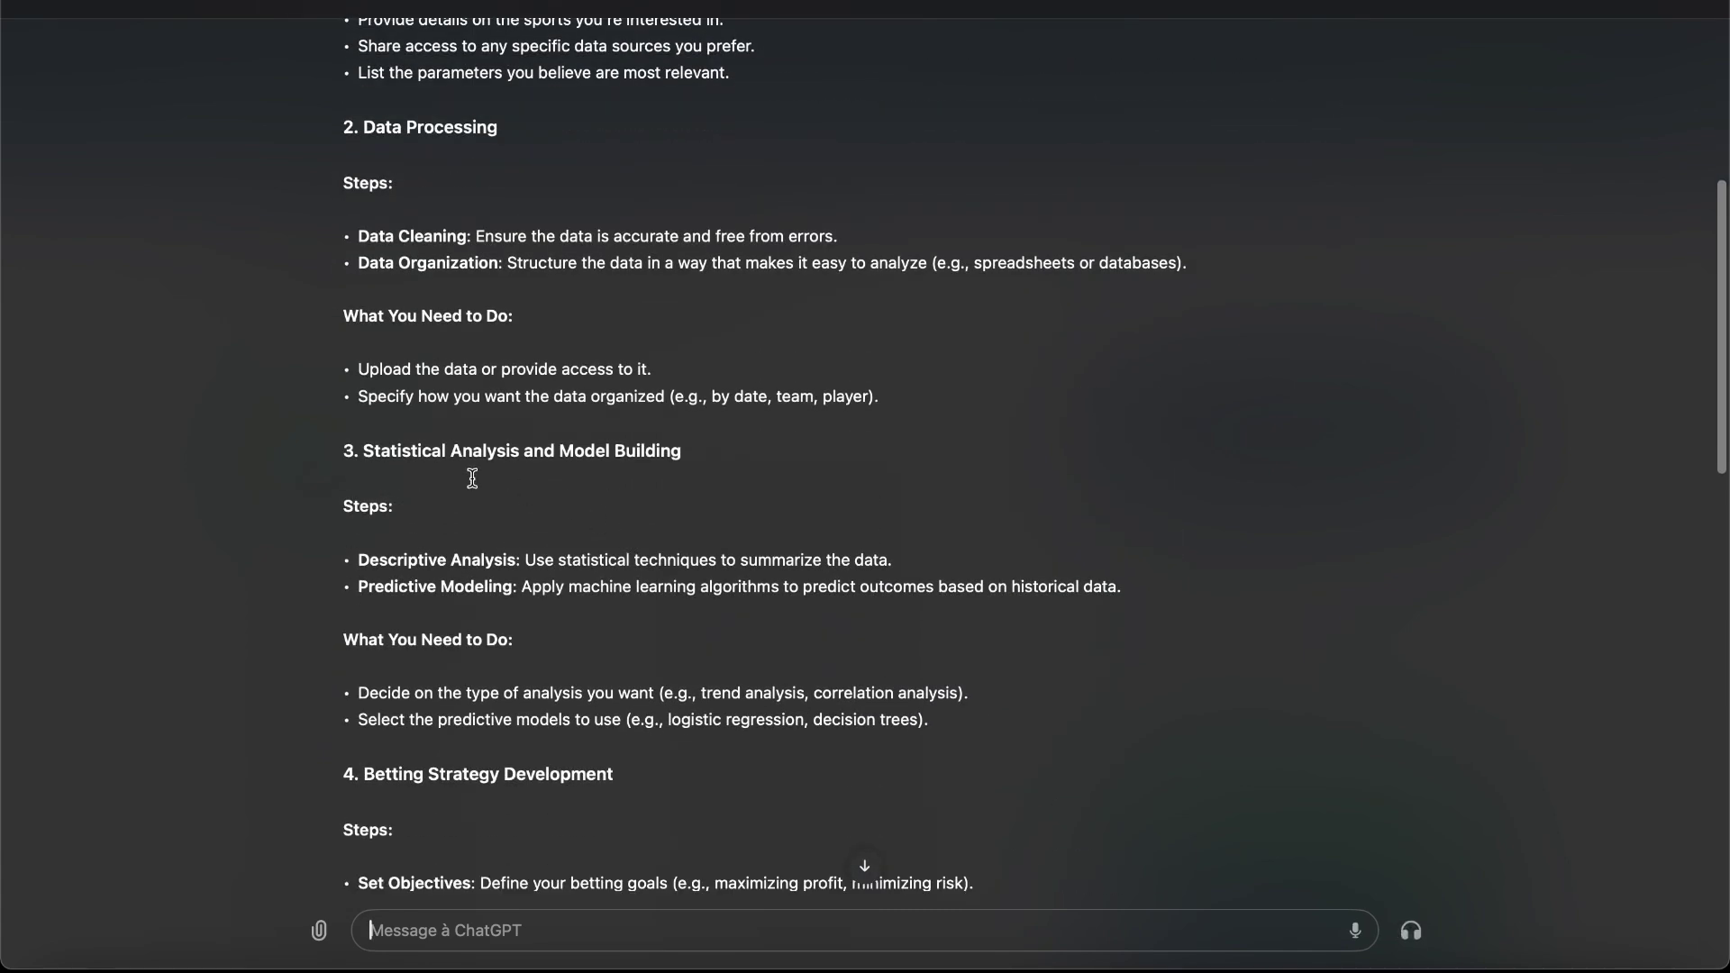
pyautogui.scroll(-5, 491, 468)
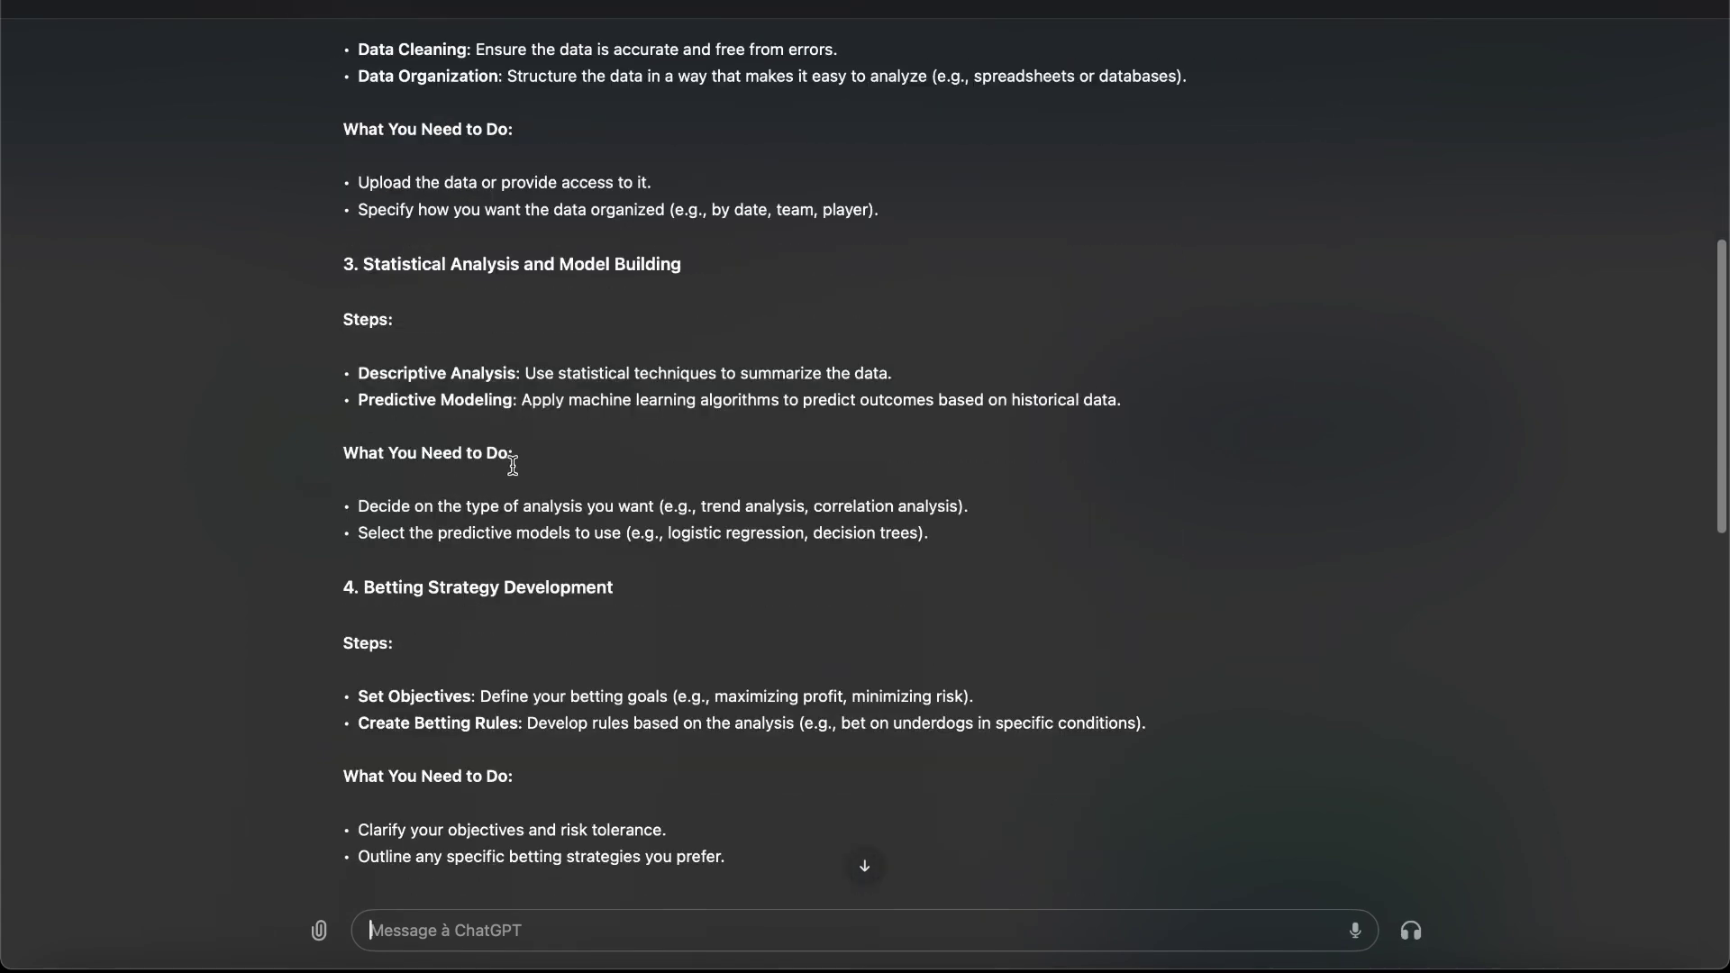
pyautogui.scroll(-15, 513, 465)
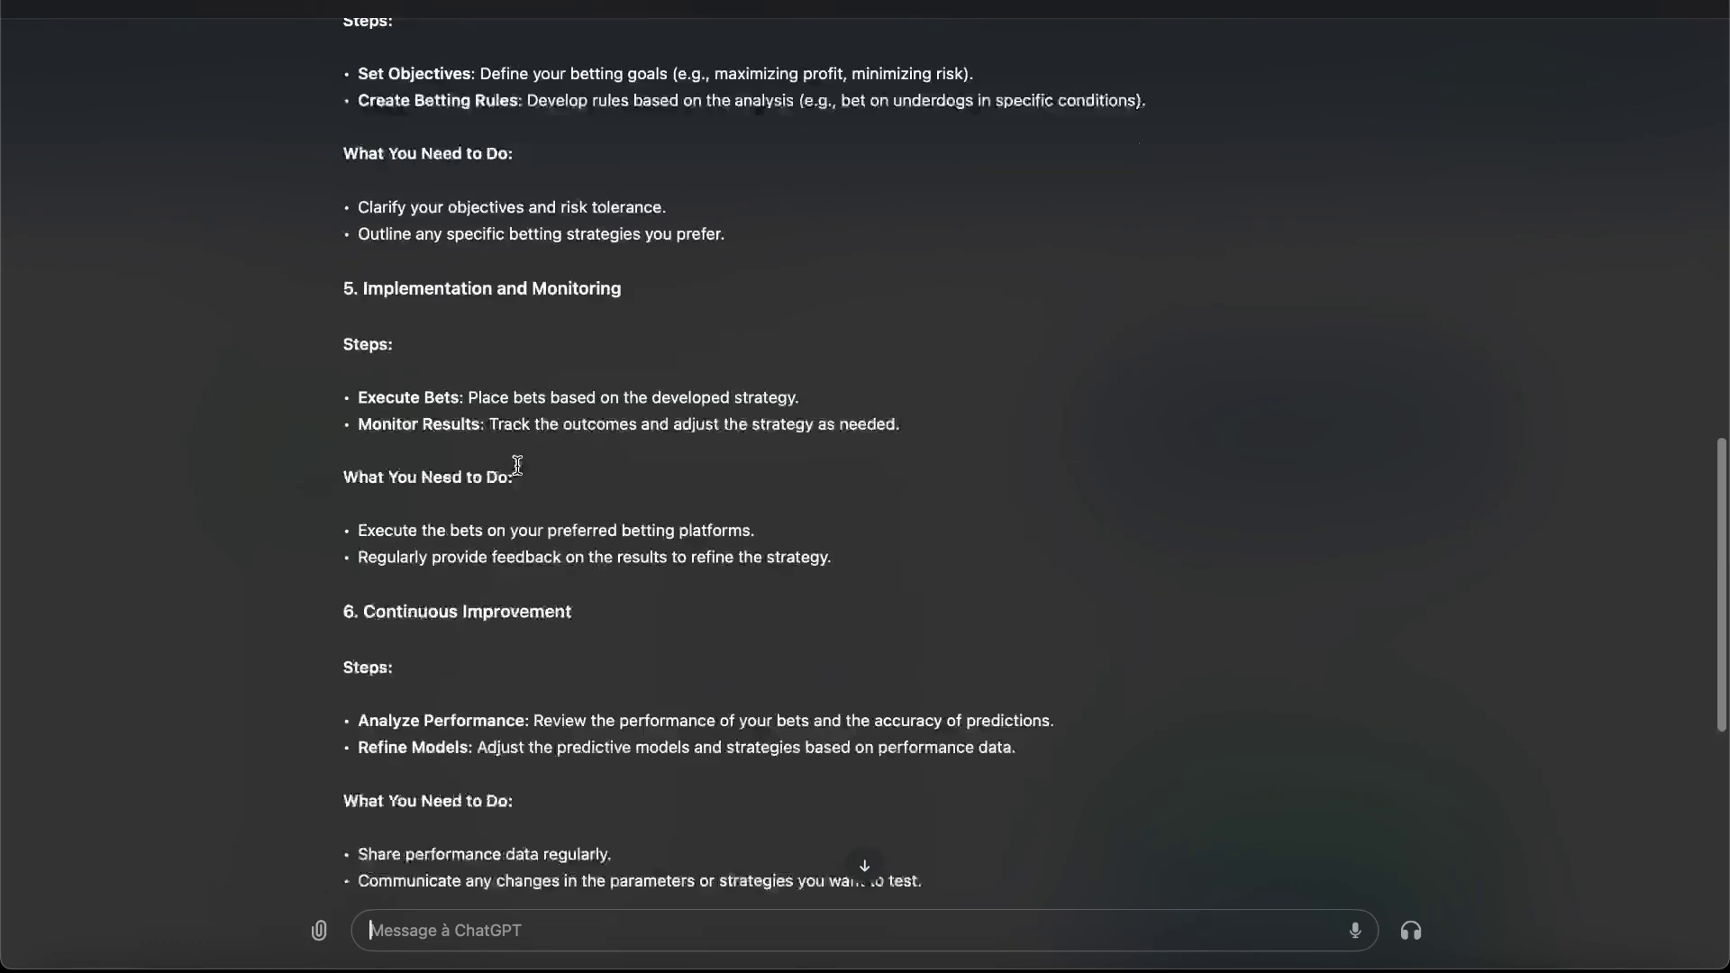
pyautogui.scroll(-6, 517, 465)
pyautogui.scroll(-5, 517, 465)
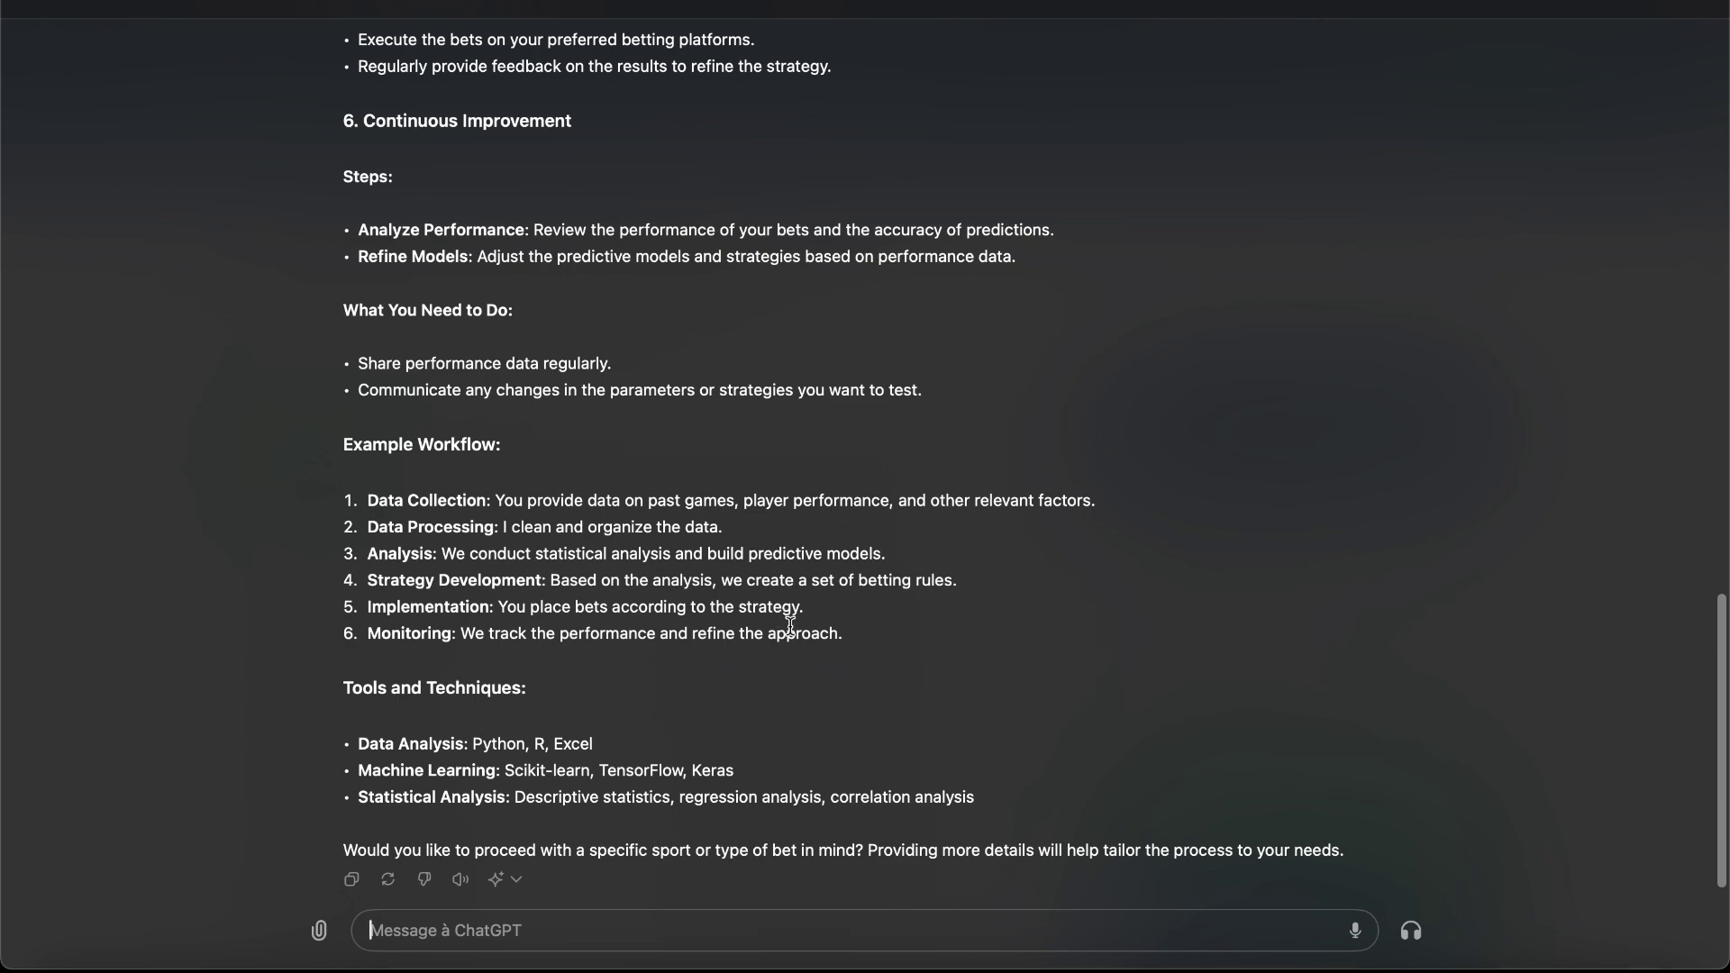
pyautogui.scroll(10, 789, 629)
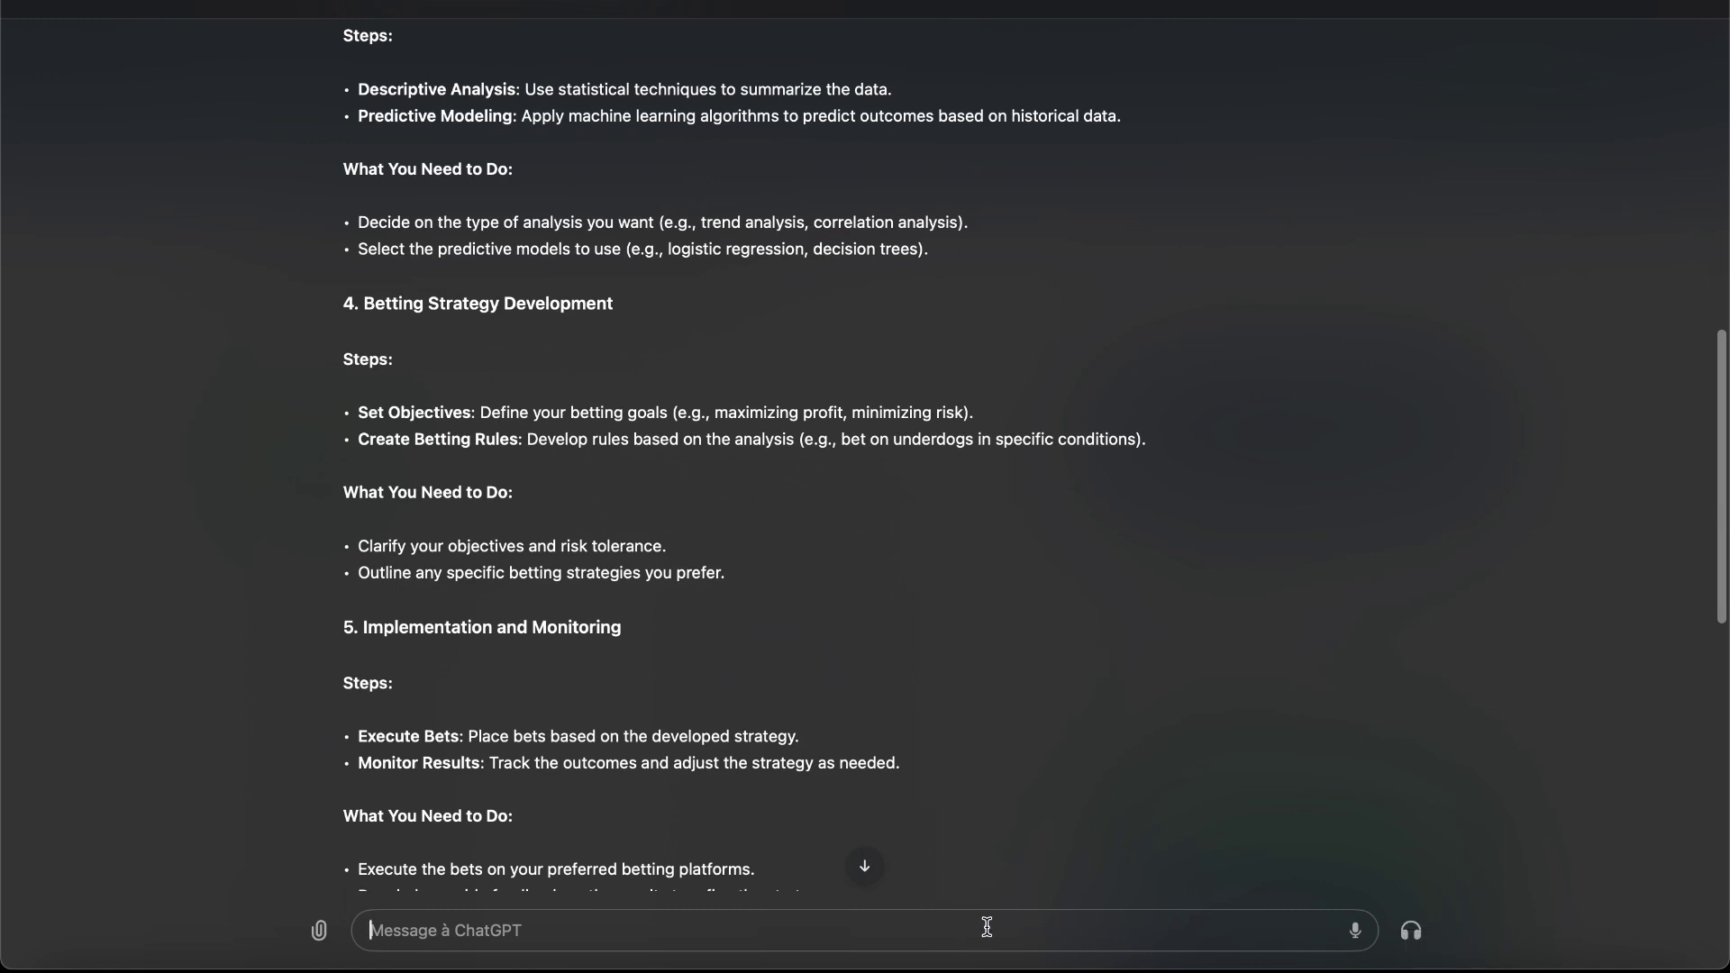
# - Send a two-line angry complaint that the reply was too long, asking for just the process
pyautogui.write('FUCKKKKK')
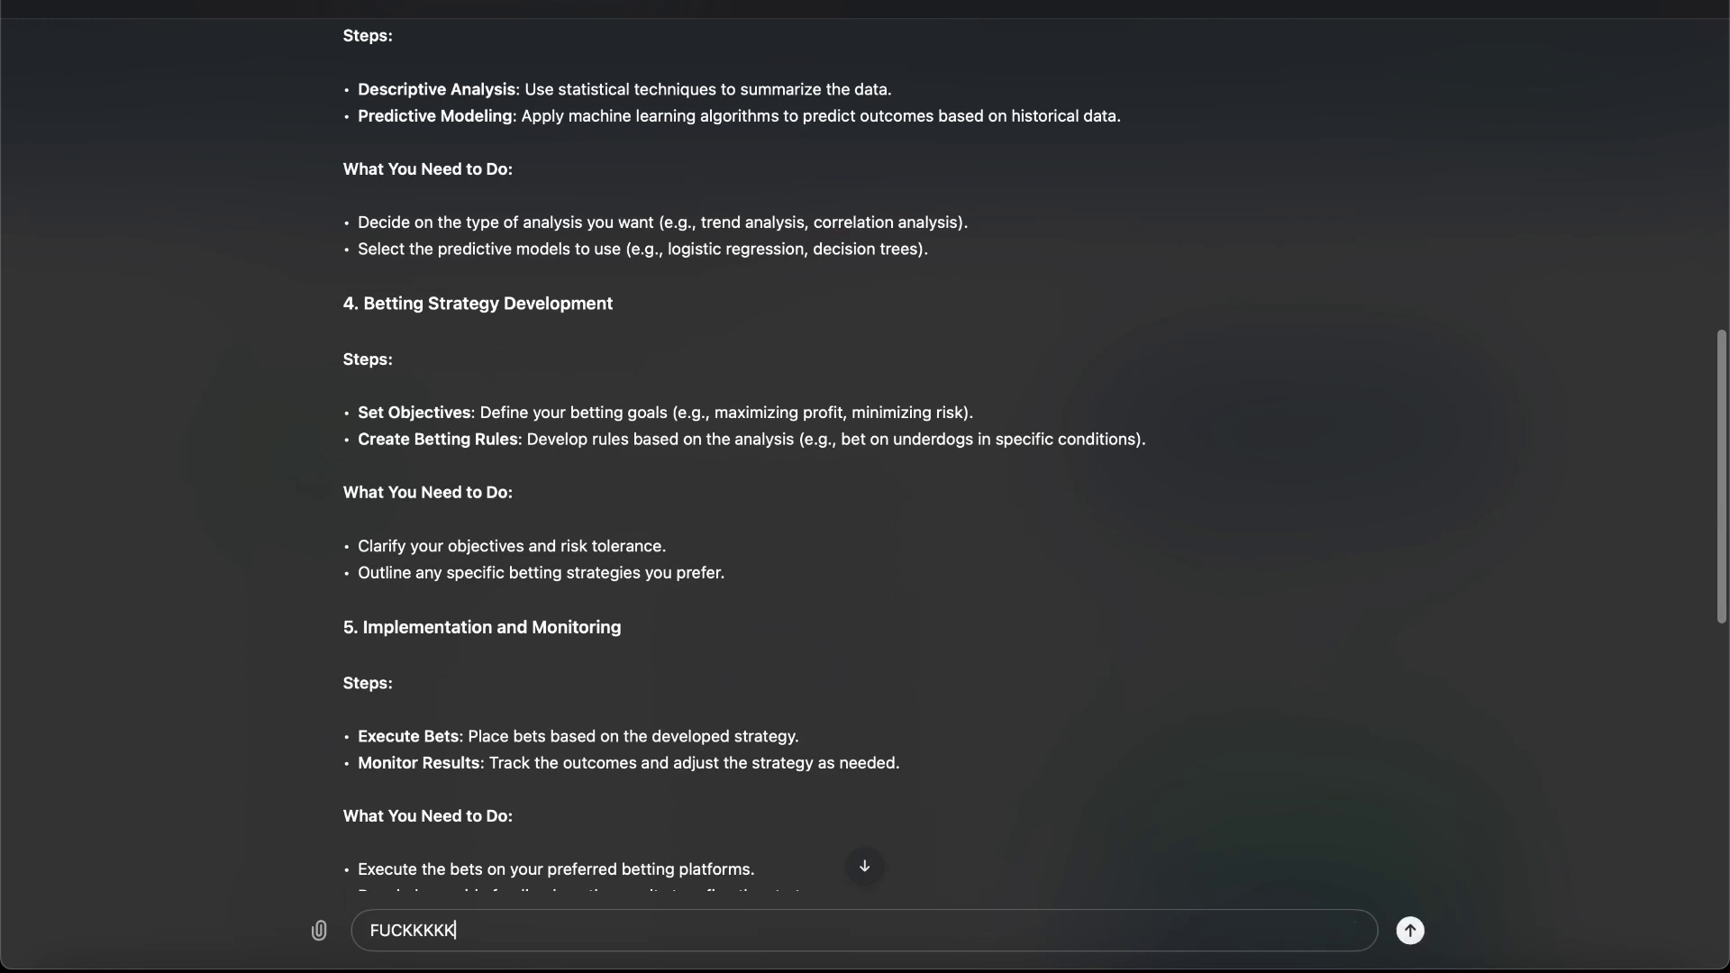
pyautogui.write('KKKKKKKKKKKKKKKK ')
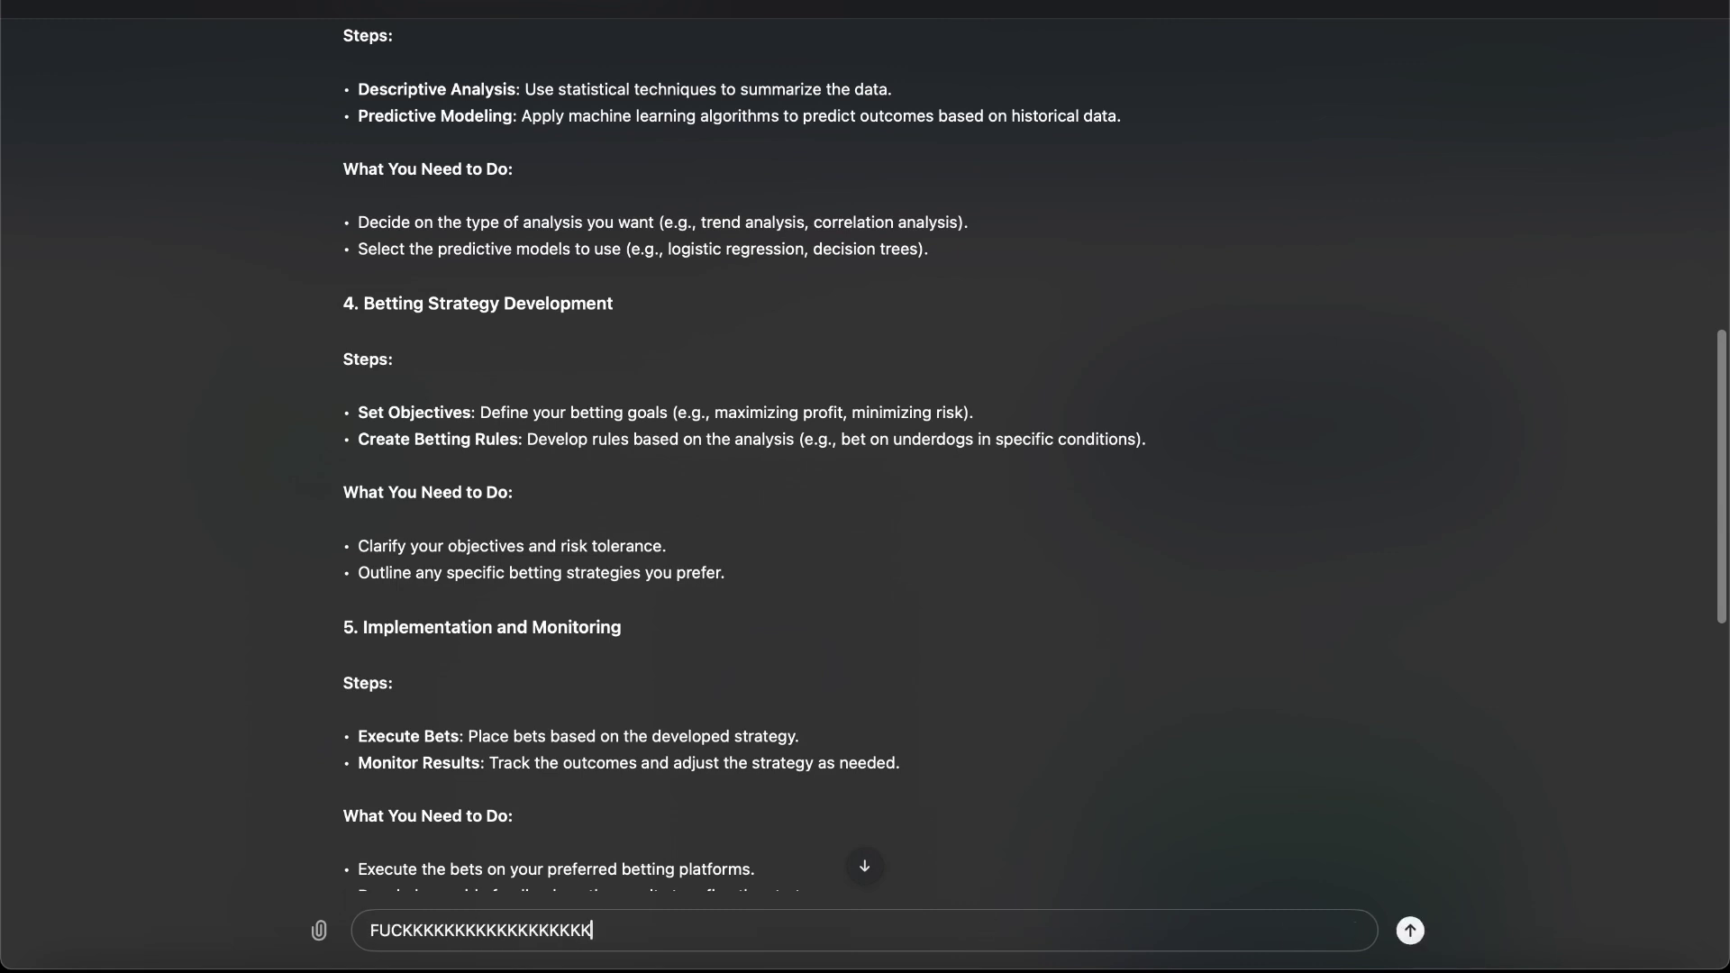
pyautogui.write('YOU gpt  ')
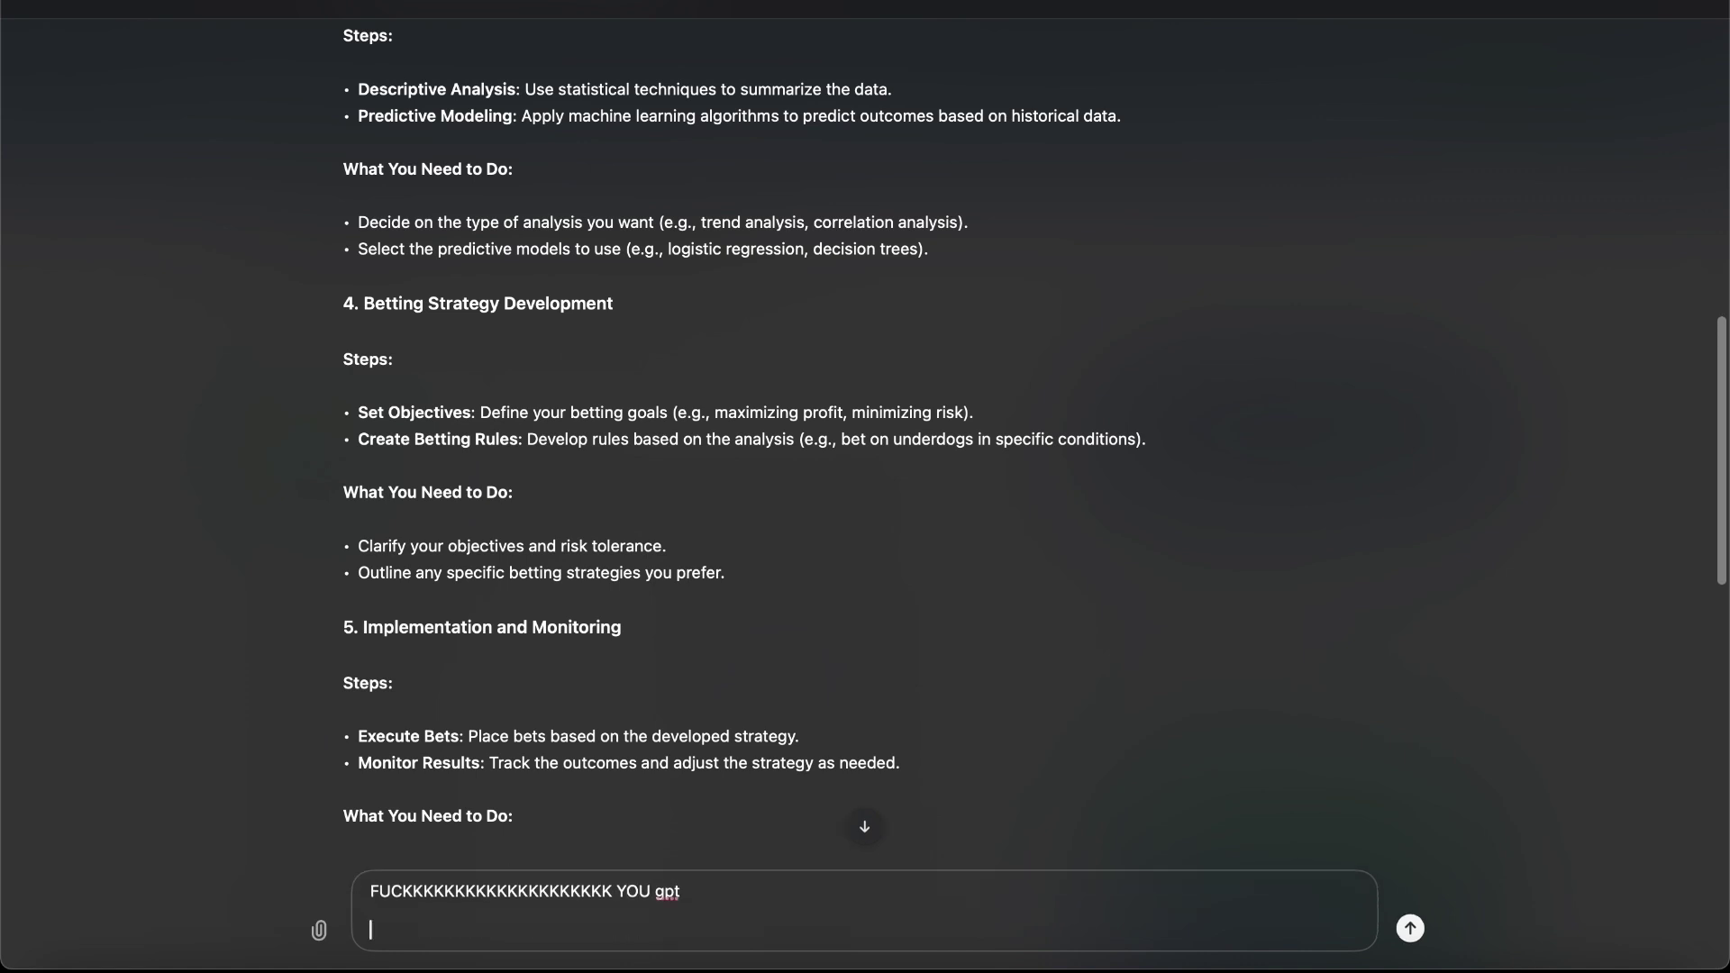
pyautogui.write("I didn't ask for that shit. ")
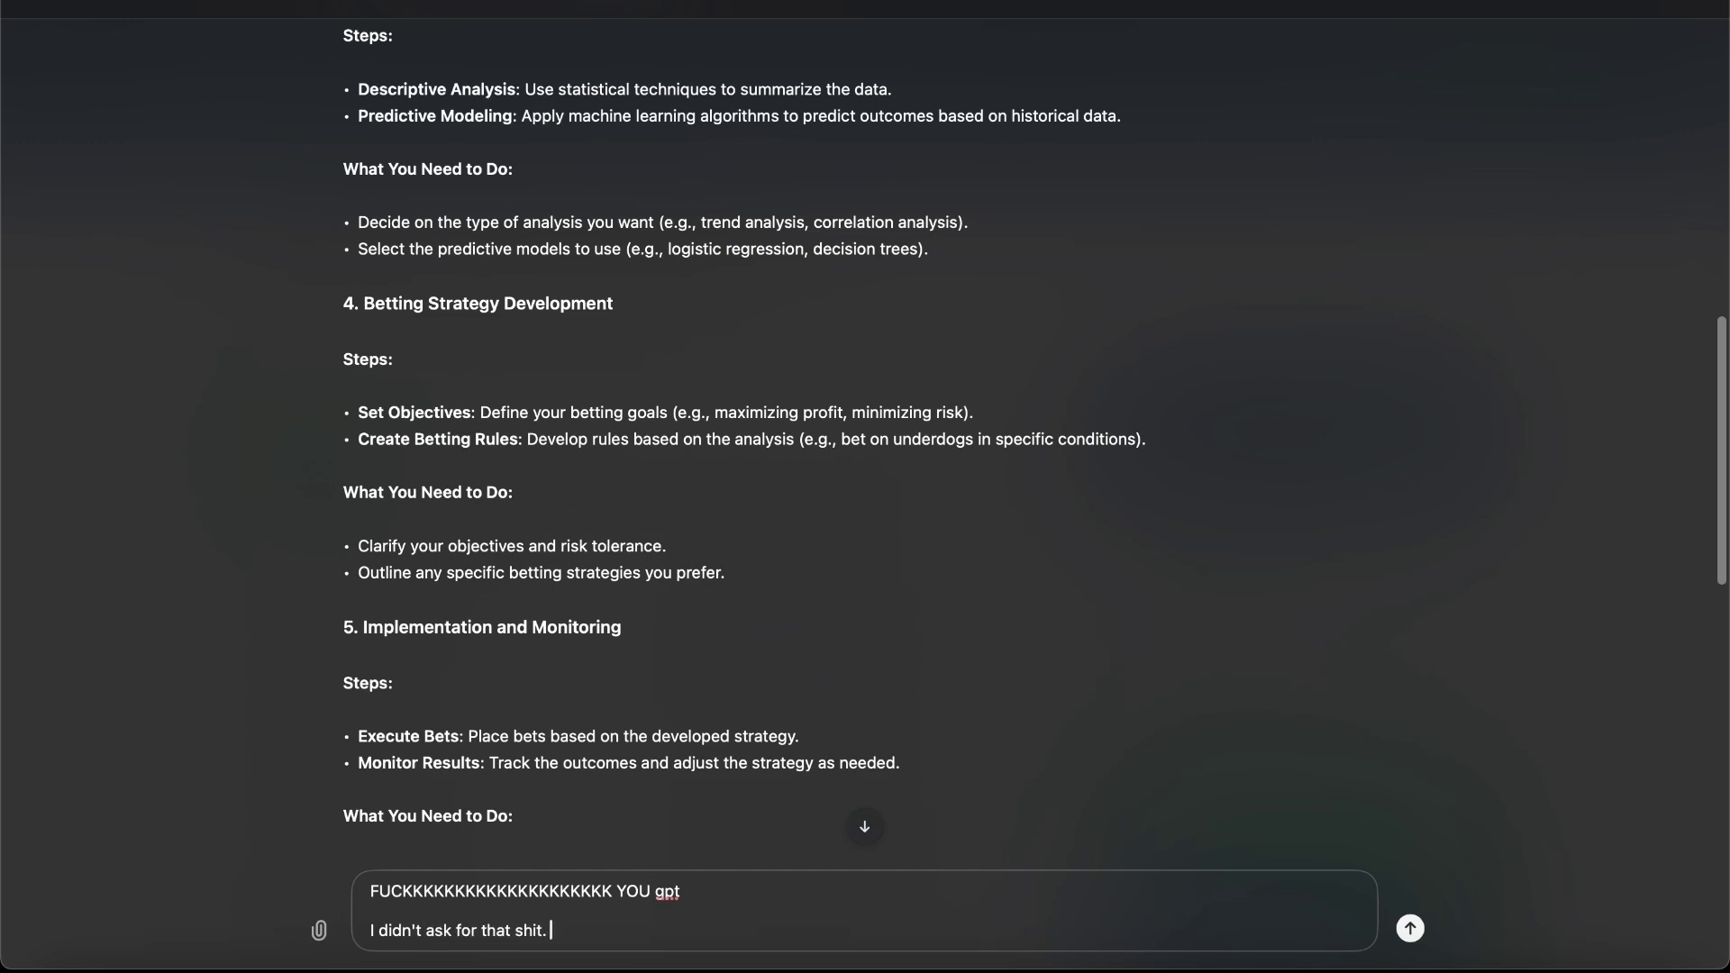
pyautogui.write('ok????')
pyautogui.hotkey('shift', 'Return')
pyautogui.hotkey('shift', 'Return')
pyautogui.write('So')
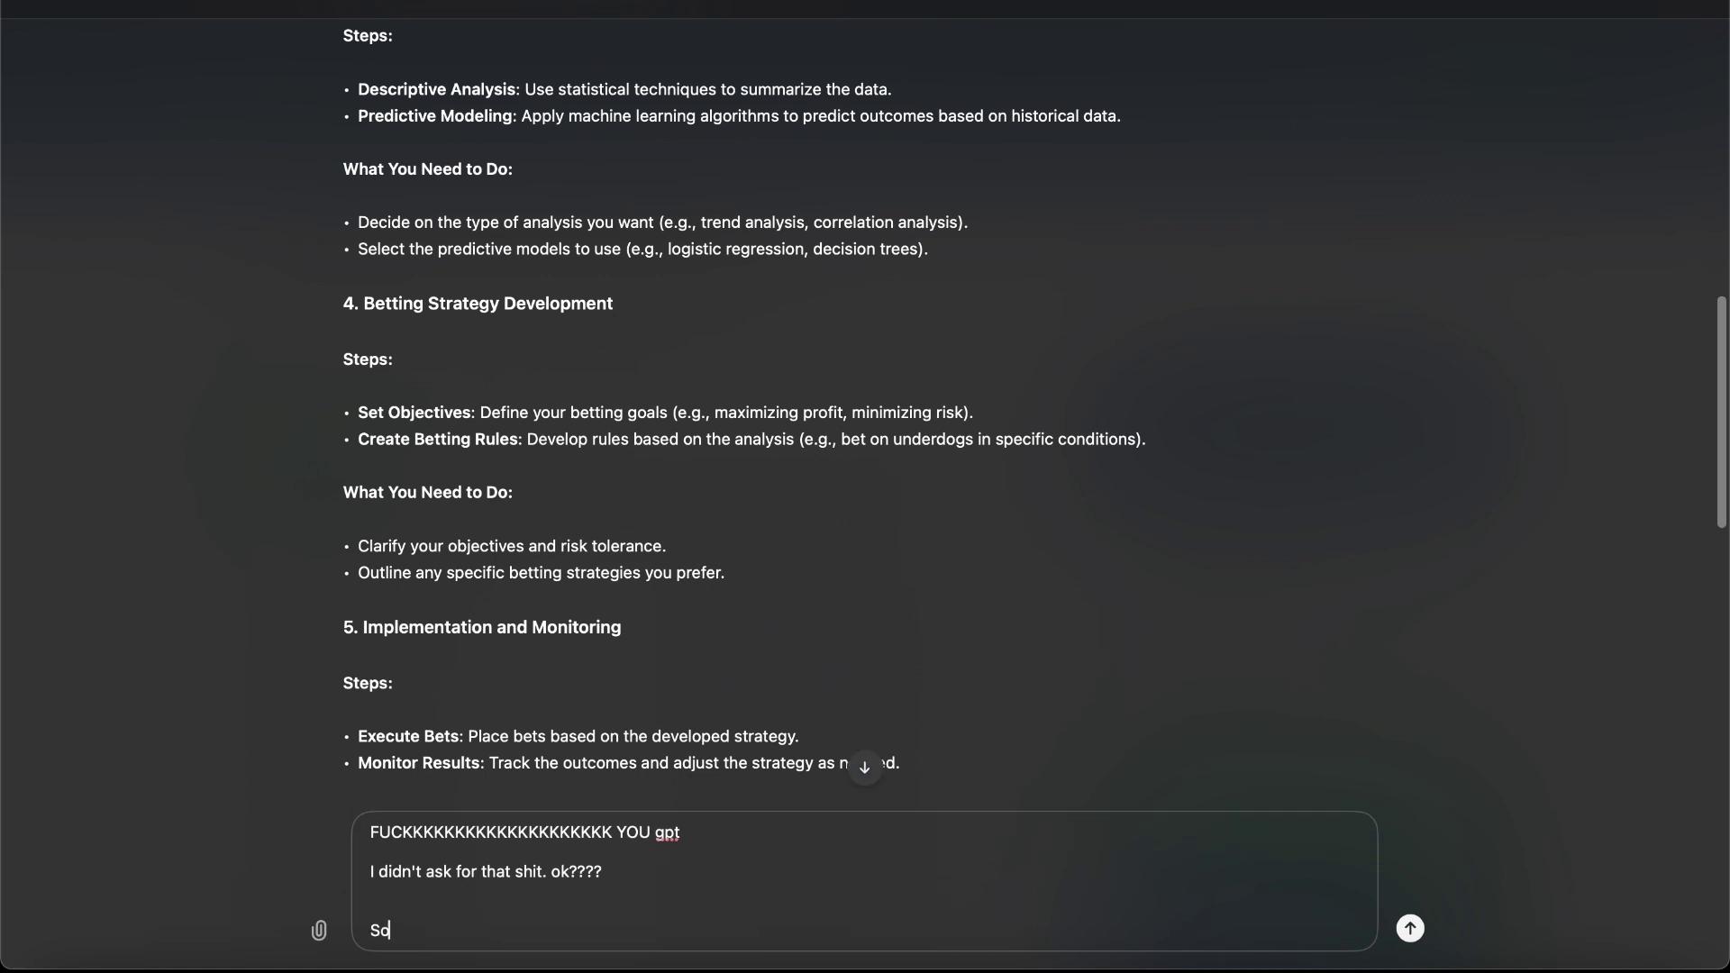
pyautogui.write(' give me the process.')
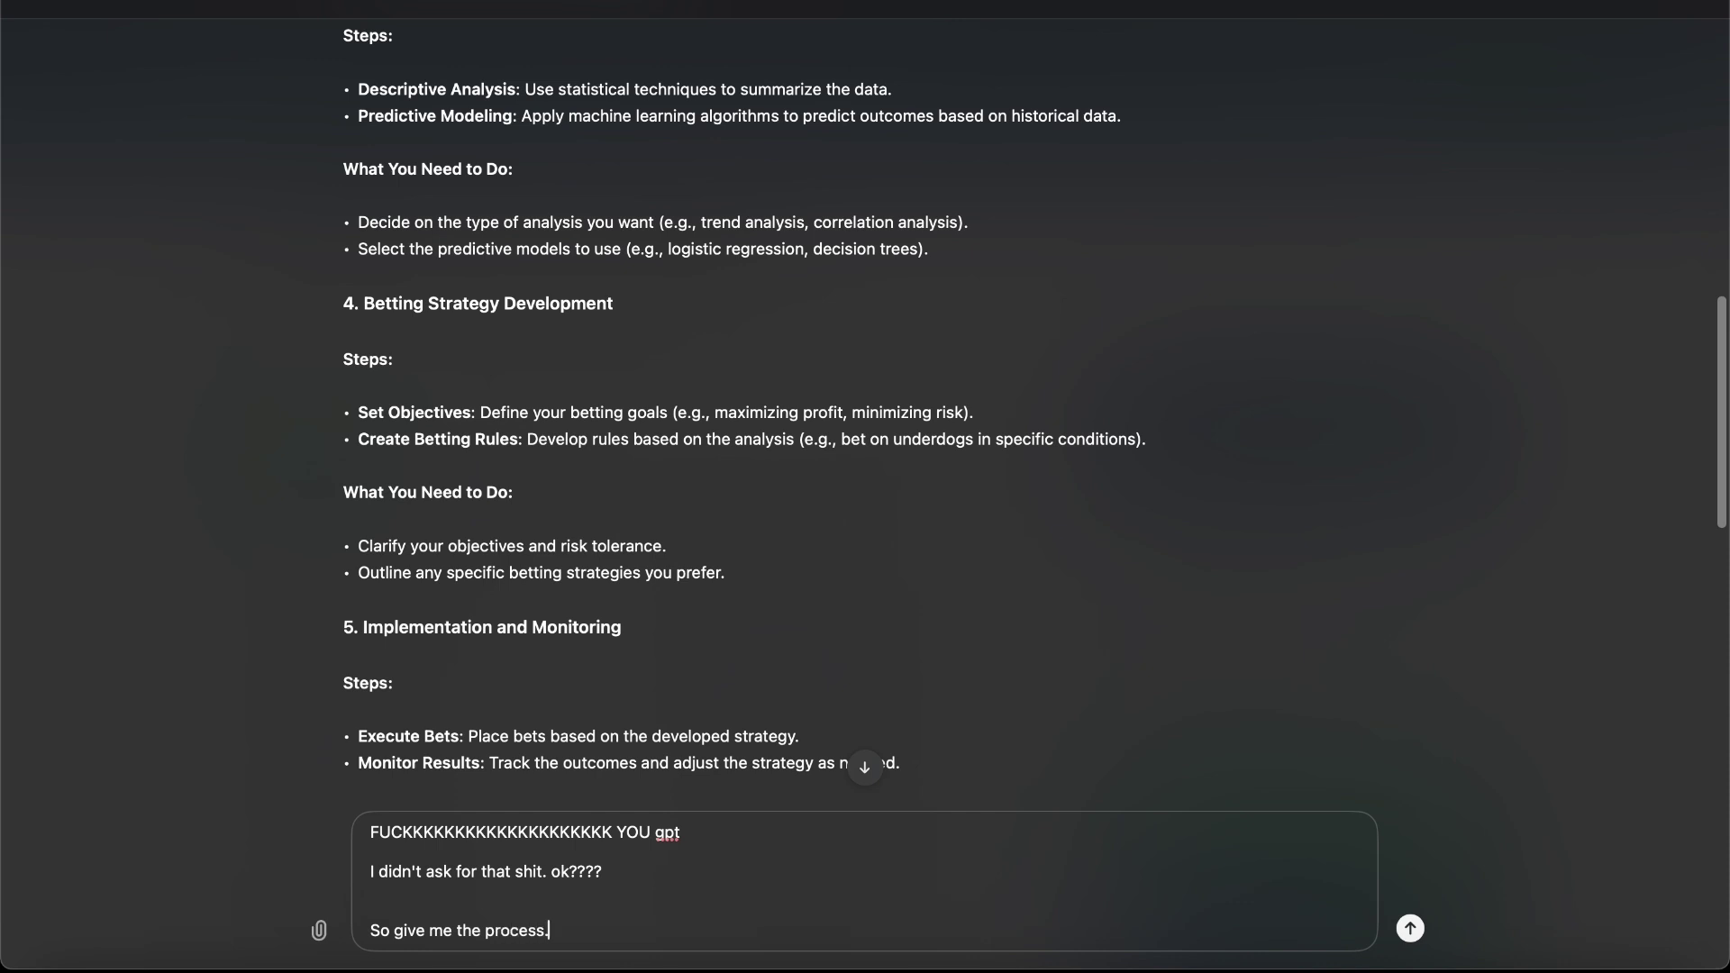
pyautogui.write(' not that long shit u jus')
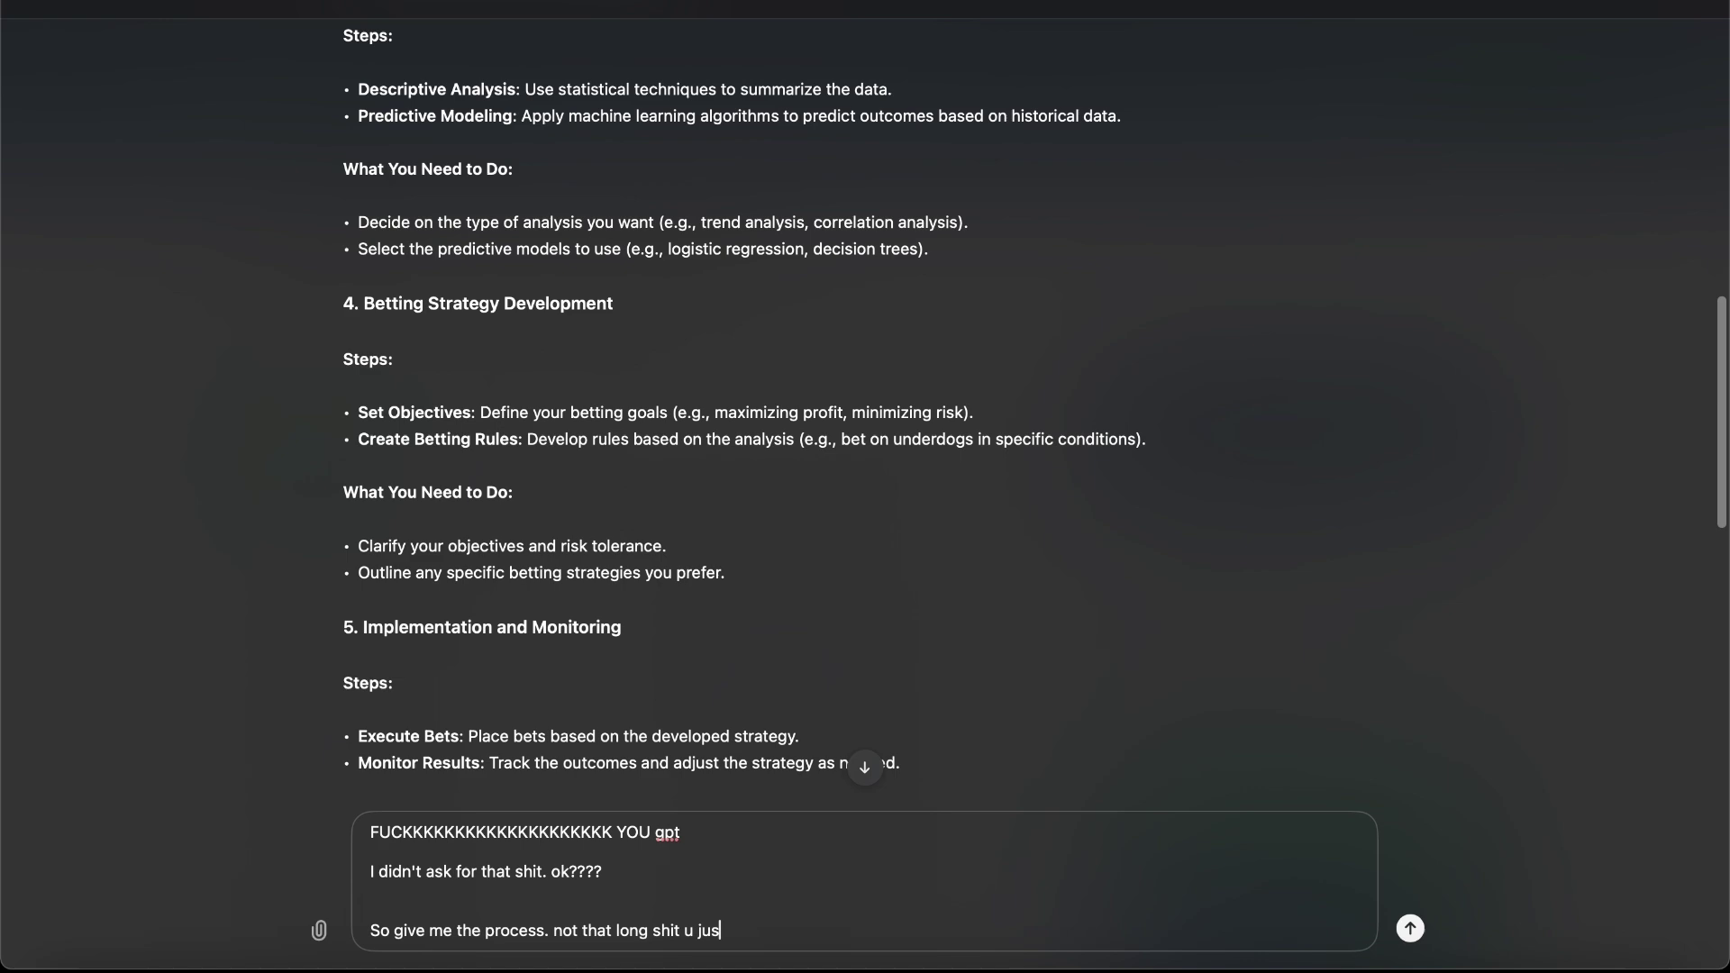
pyautogui.write('t gave me')
pyautogui.press('Return')
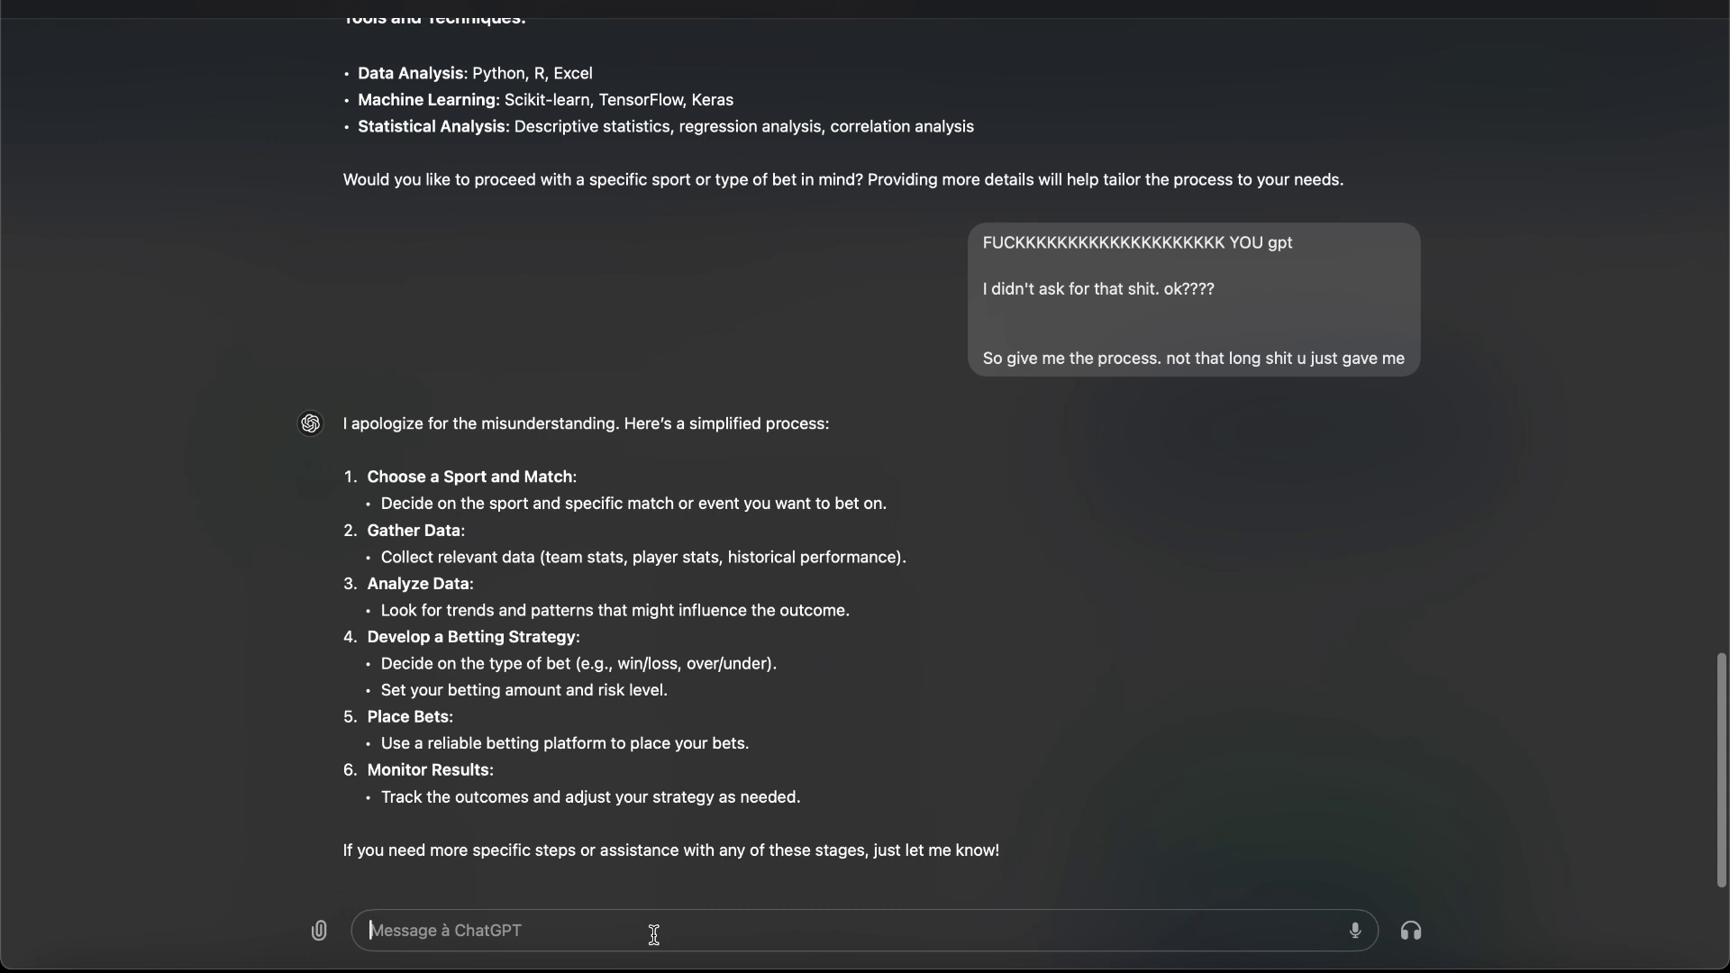
# - Reply demanding that ChatGPT do the job itself instead of listing steps
pyautogui.write('U have to do the')
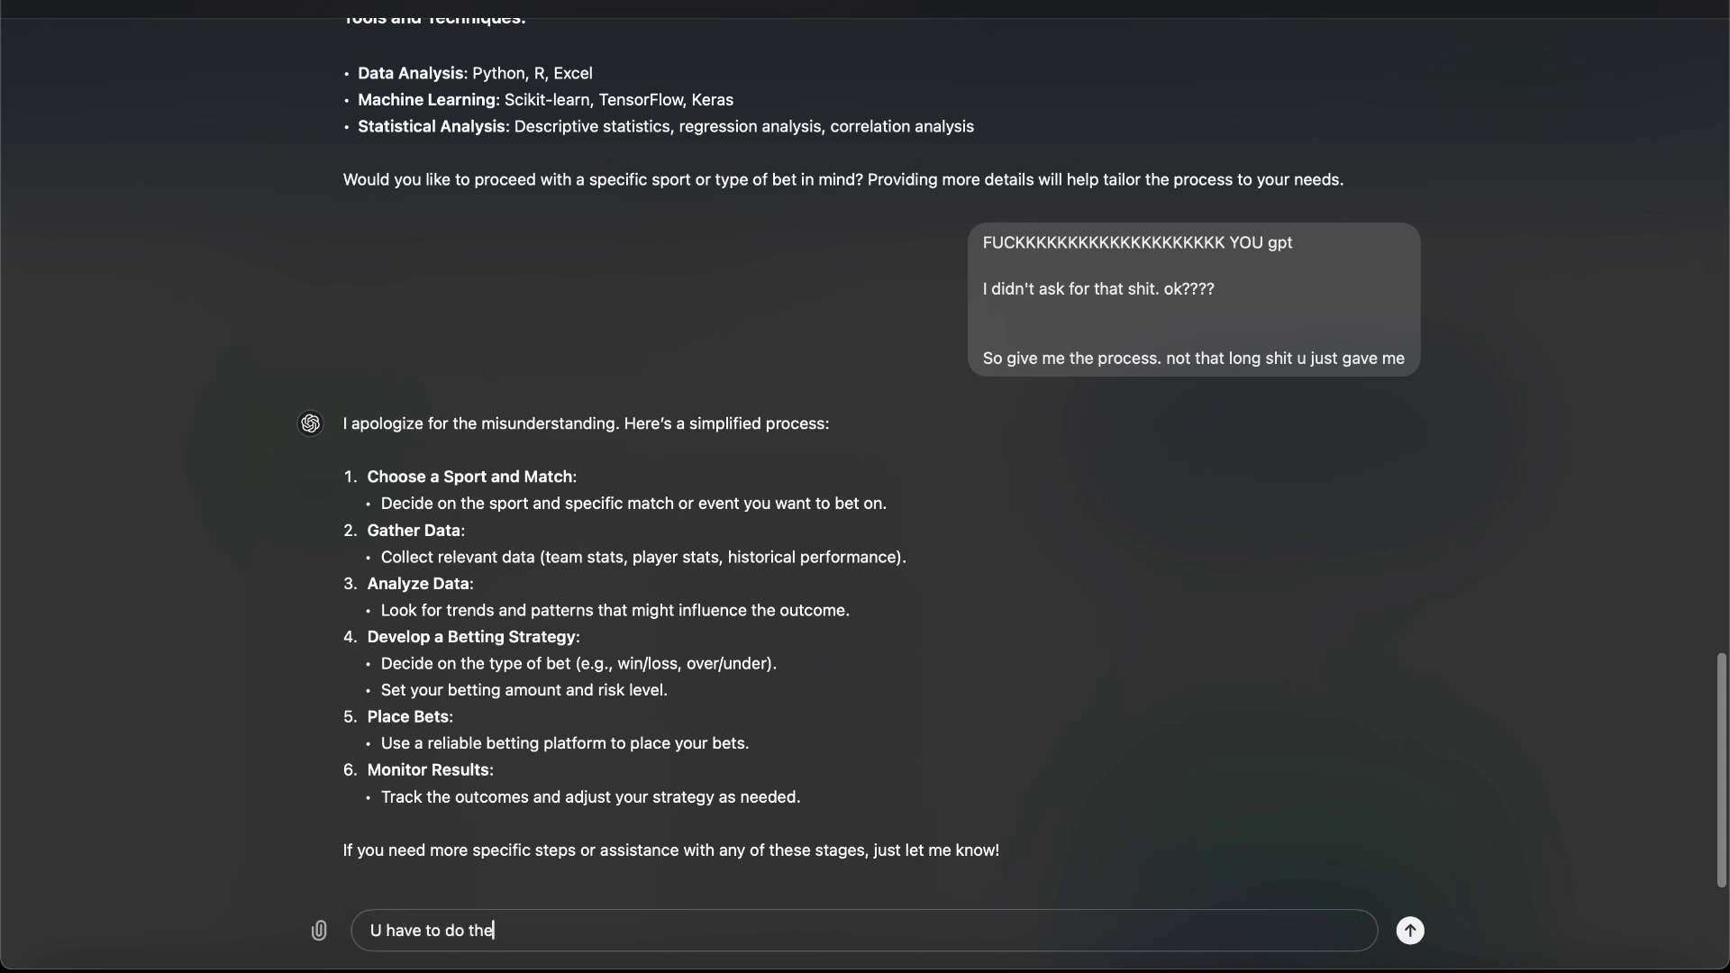
pyautogui.write(' fucking job ok,,, not me')
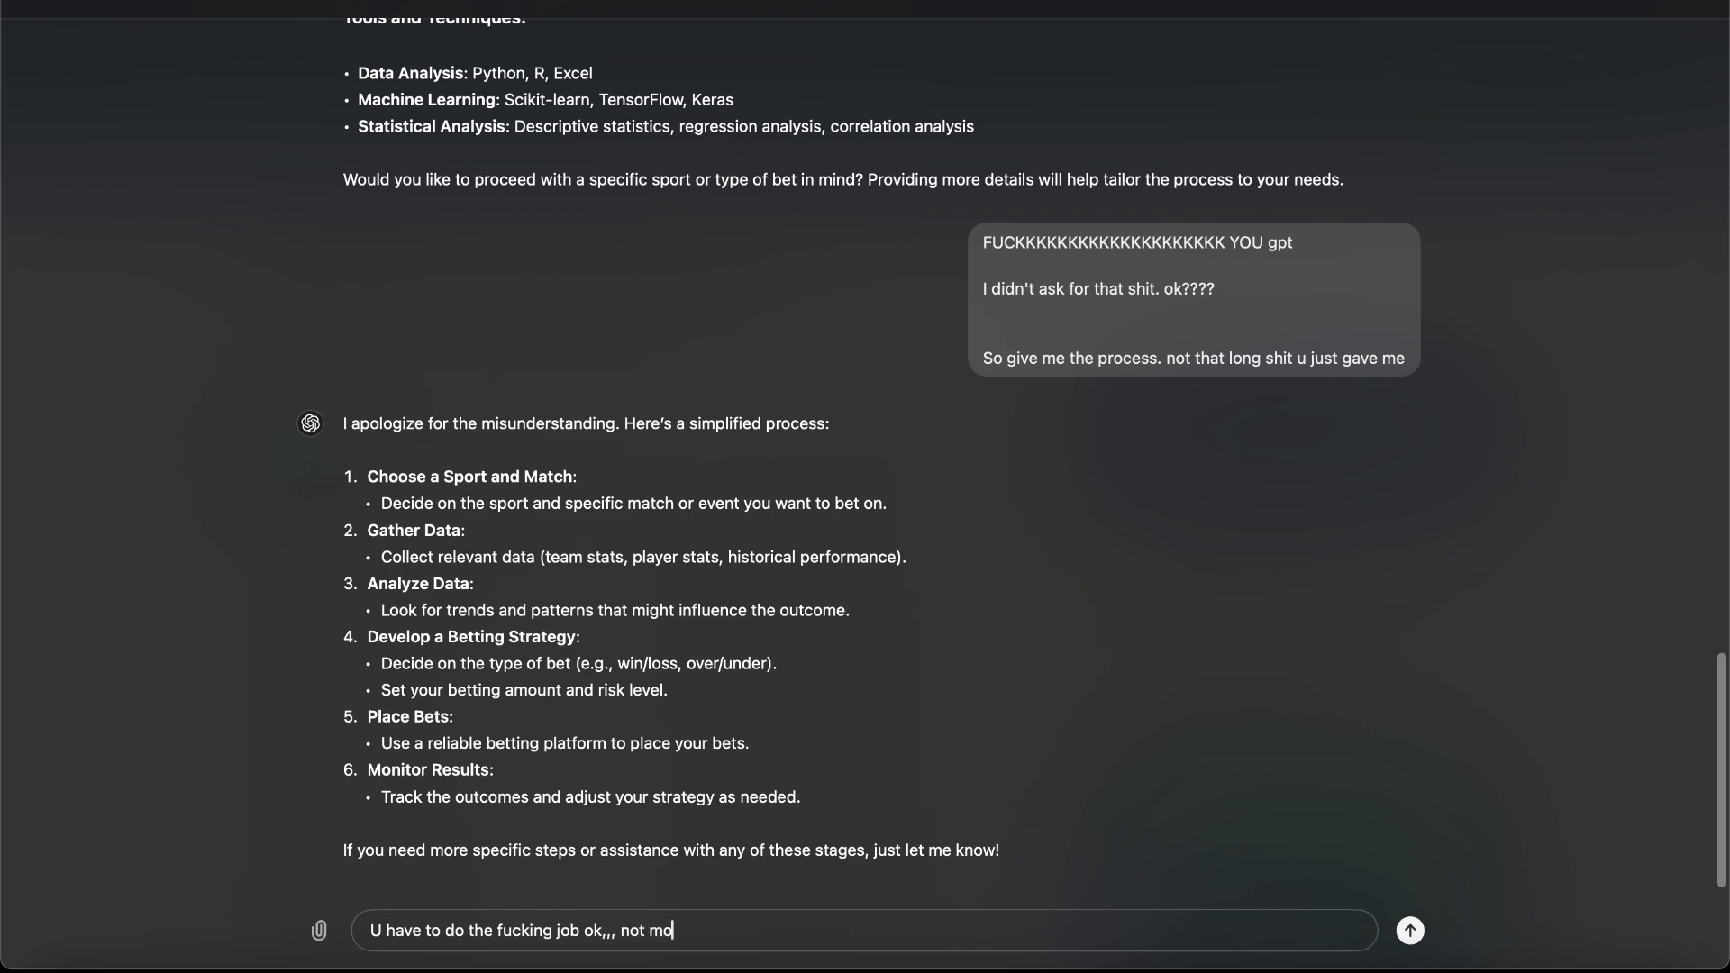
pyautogui.press('Return')
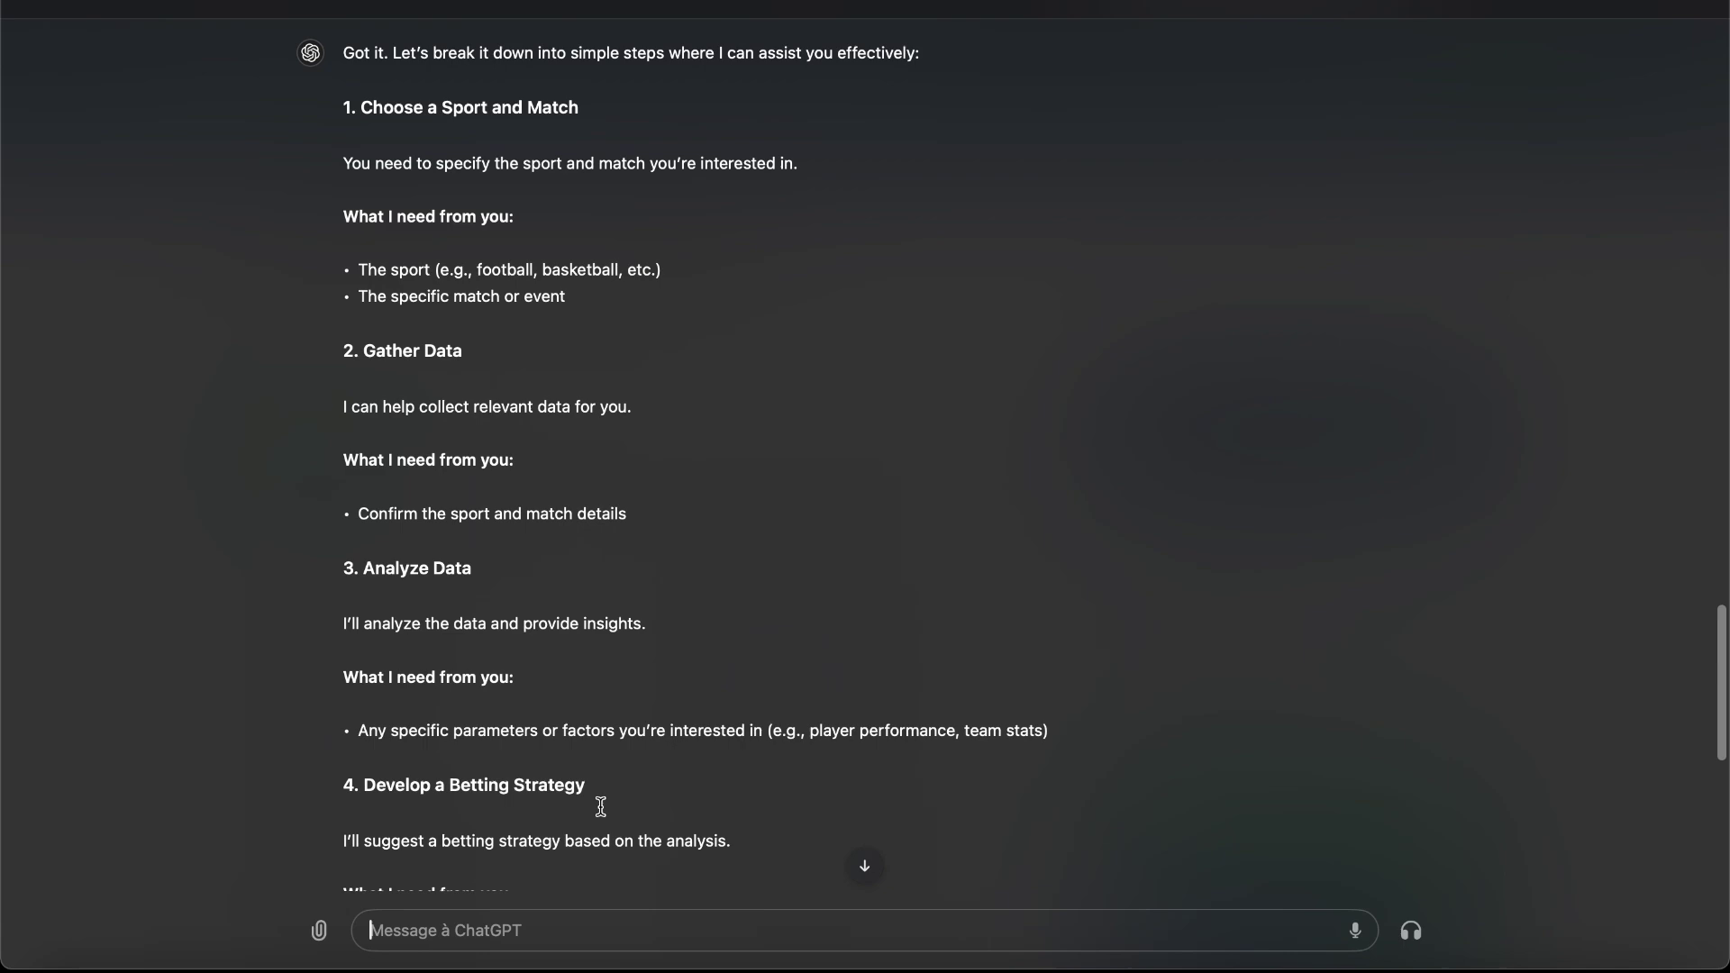
# - Review the new step list and answer 'football' as the sport
pyautogui.scroll(-10, 708, 789)
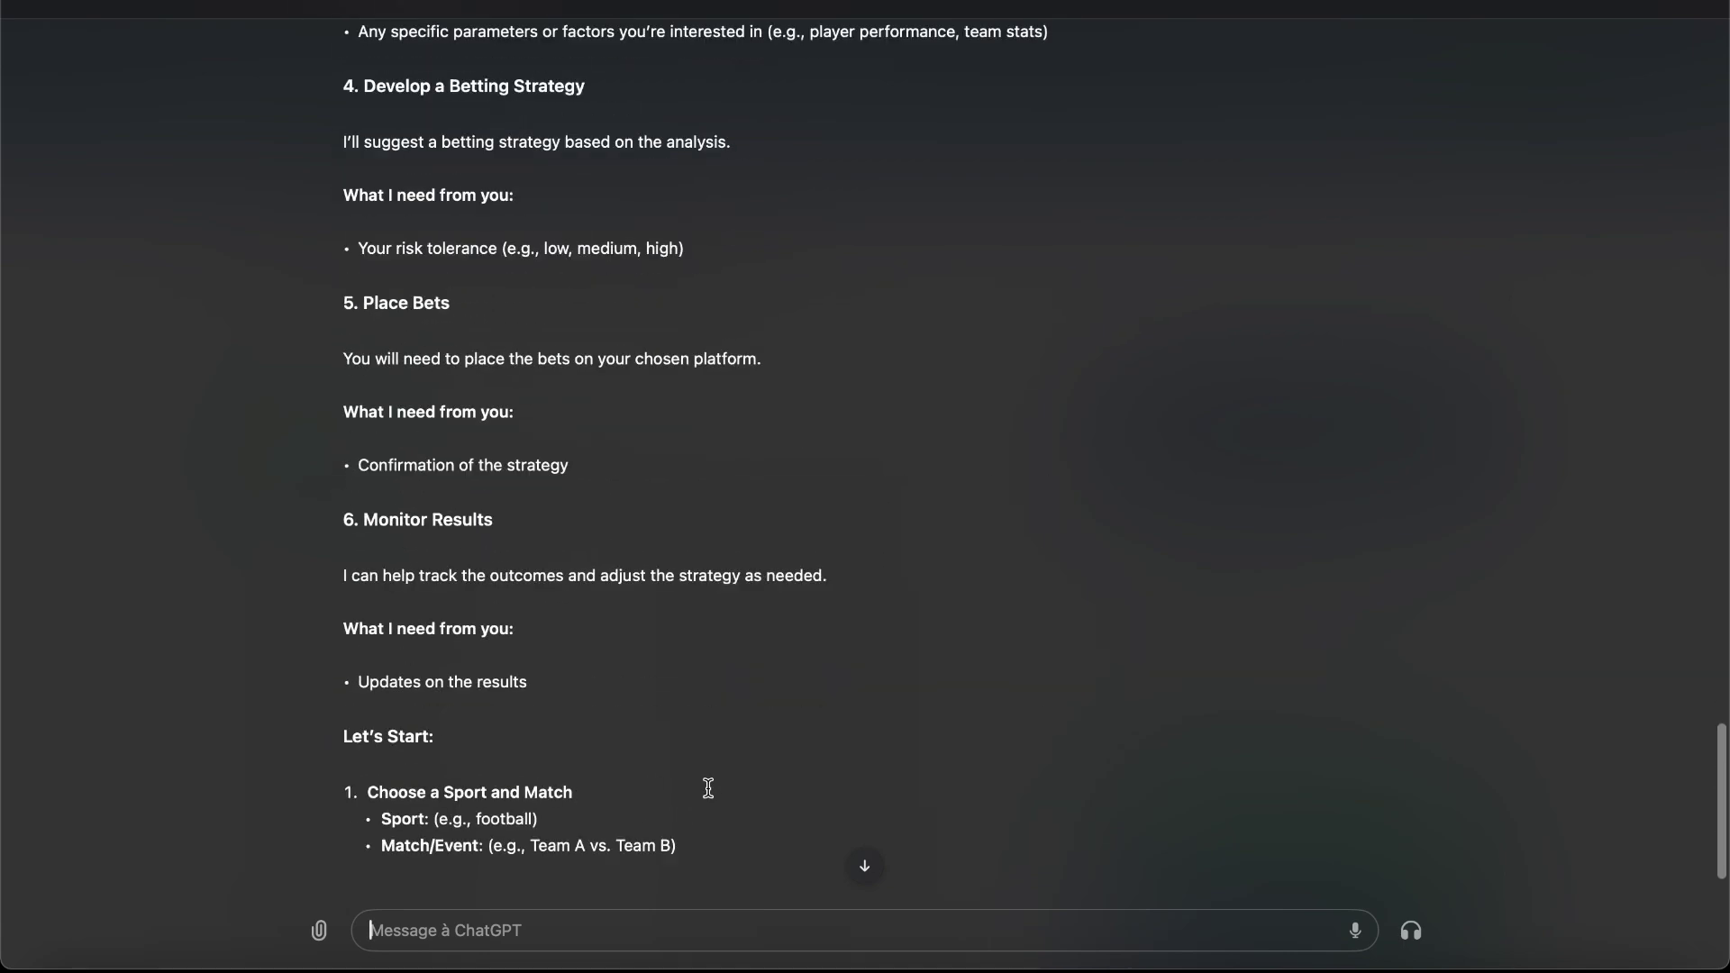
pyautogui.scroll(-1, 708, 788)
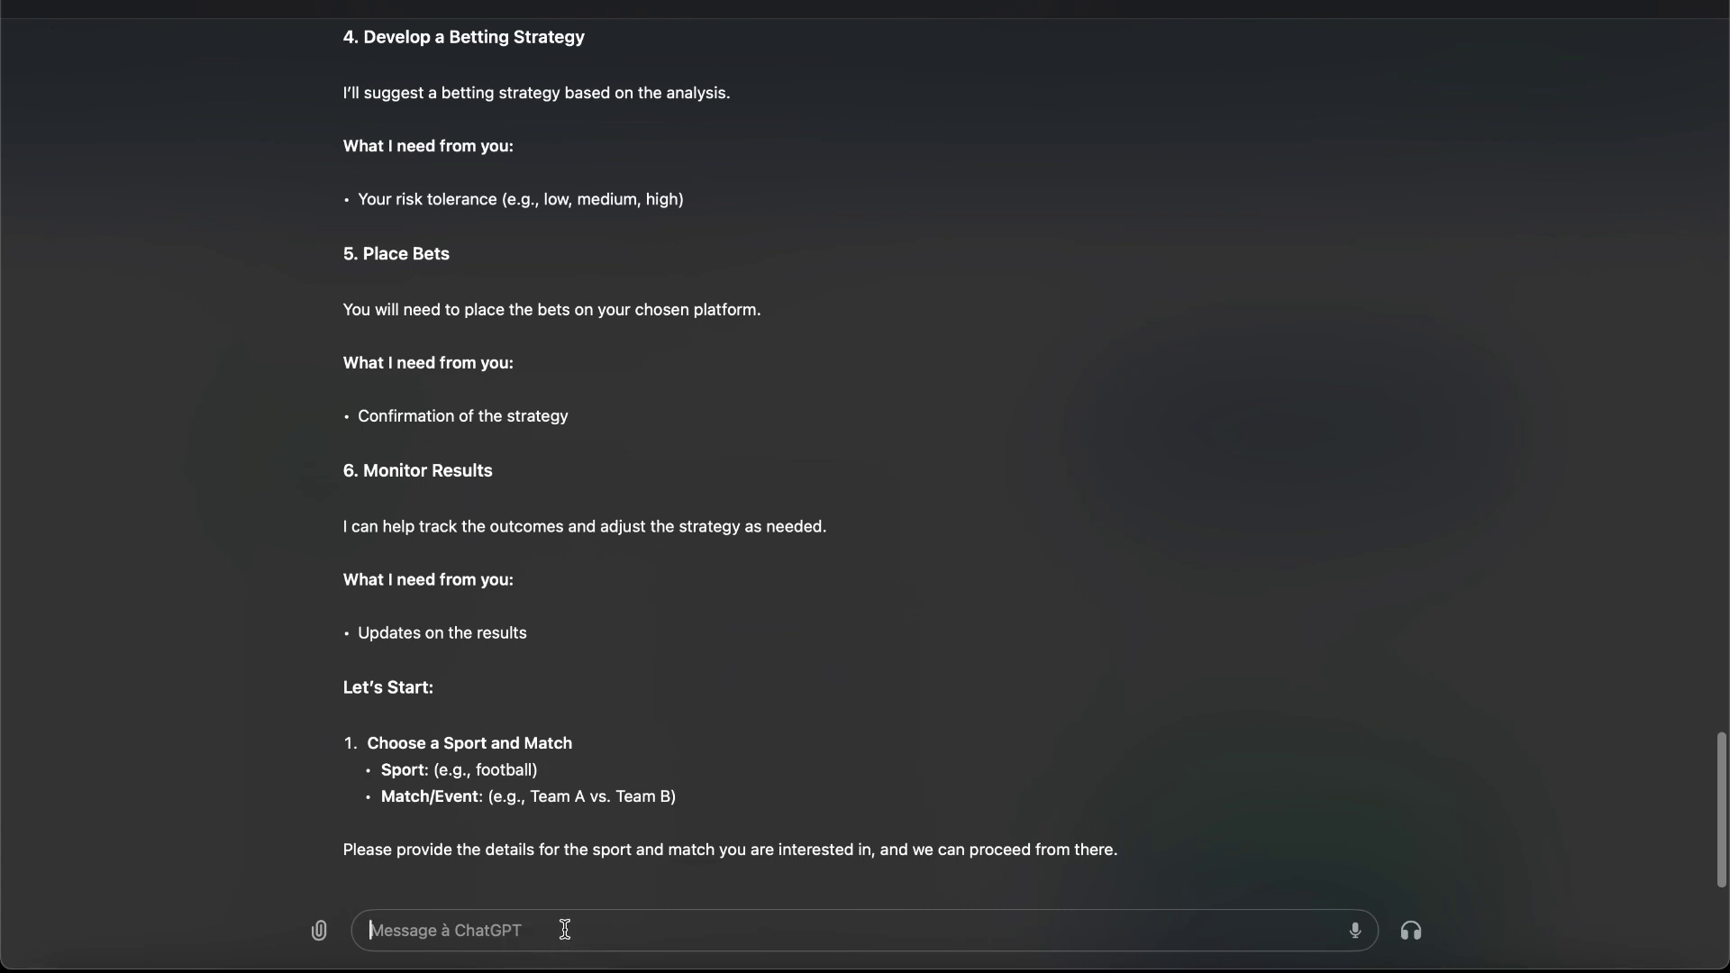
pyautogui.write('foot')
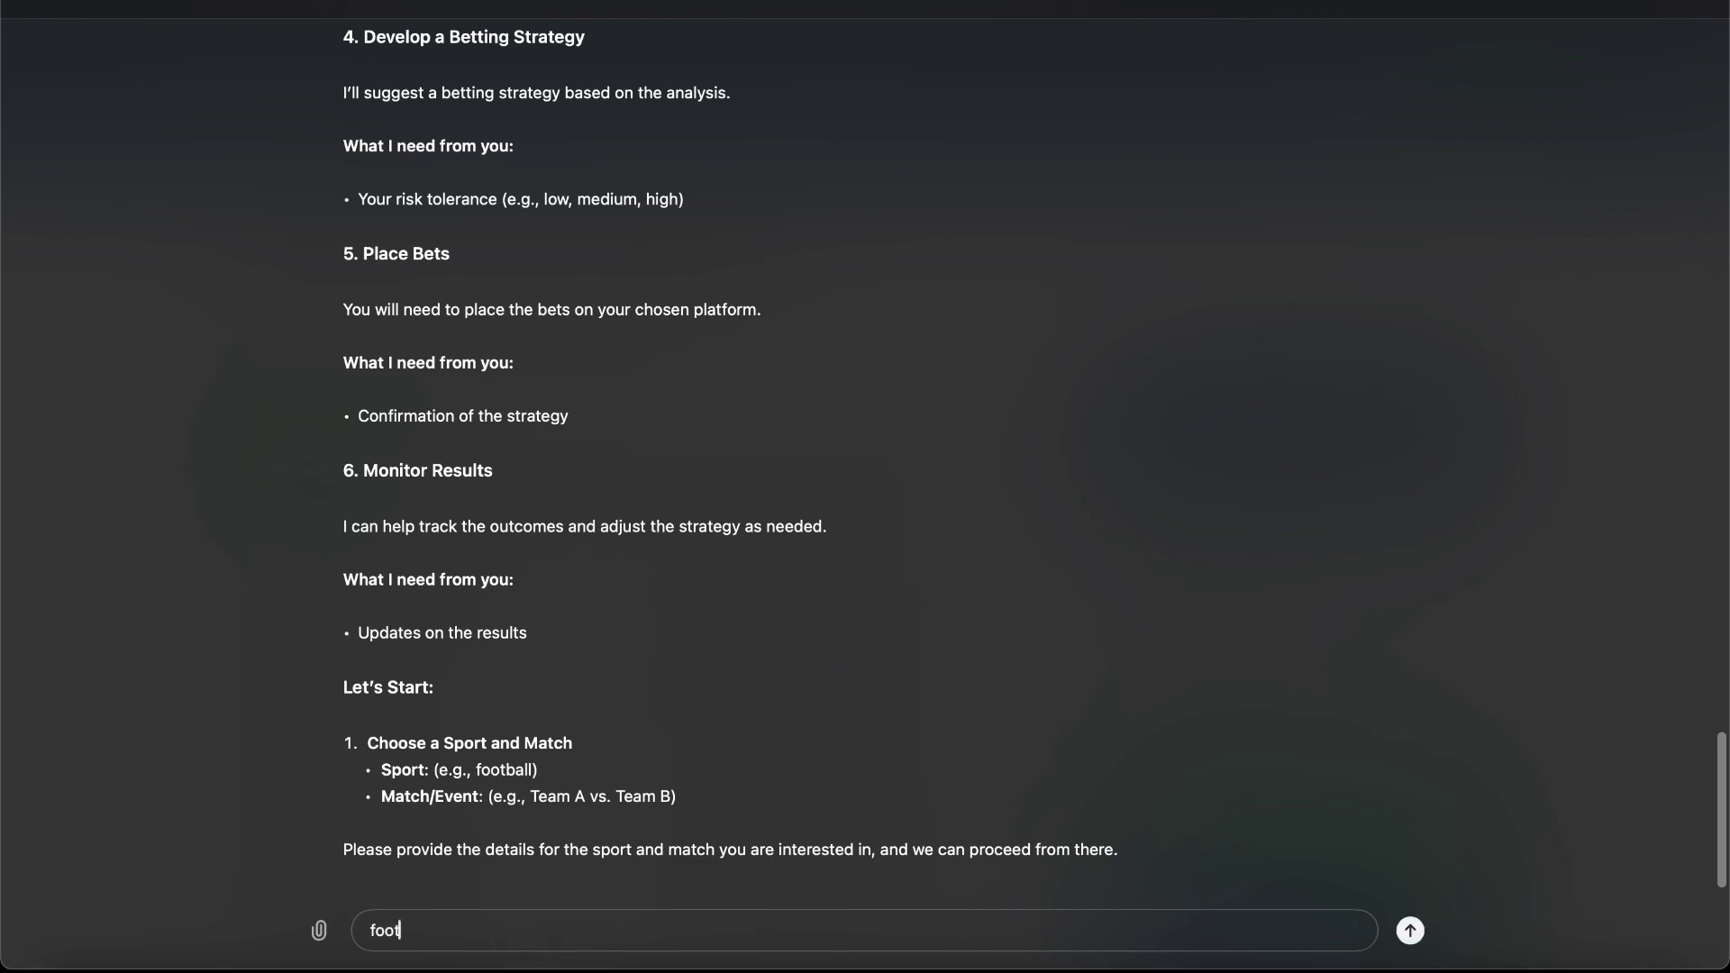
pyautogui.write('ball')
pyautogui.press('Return')
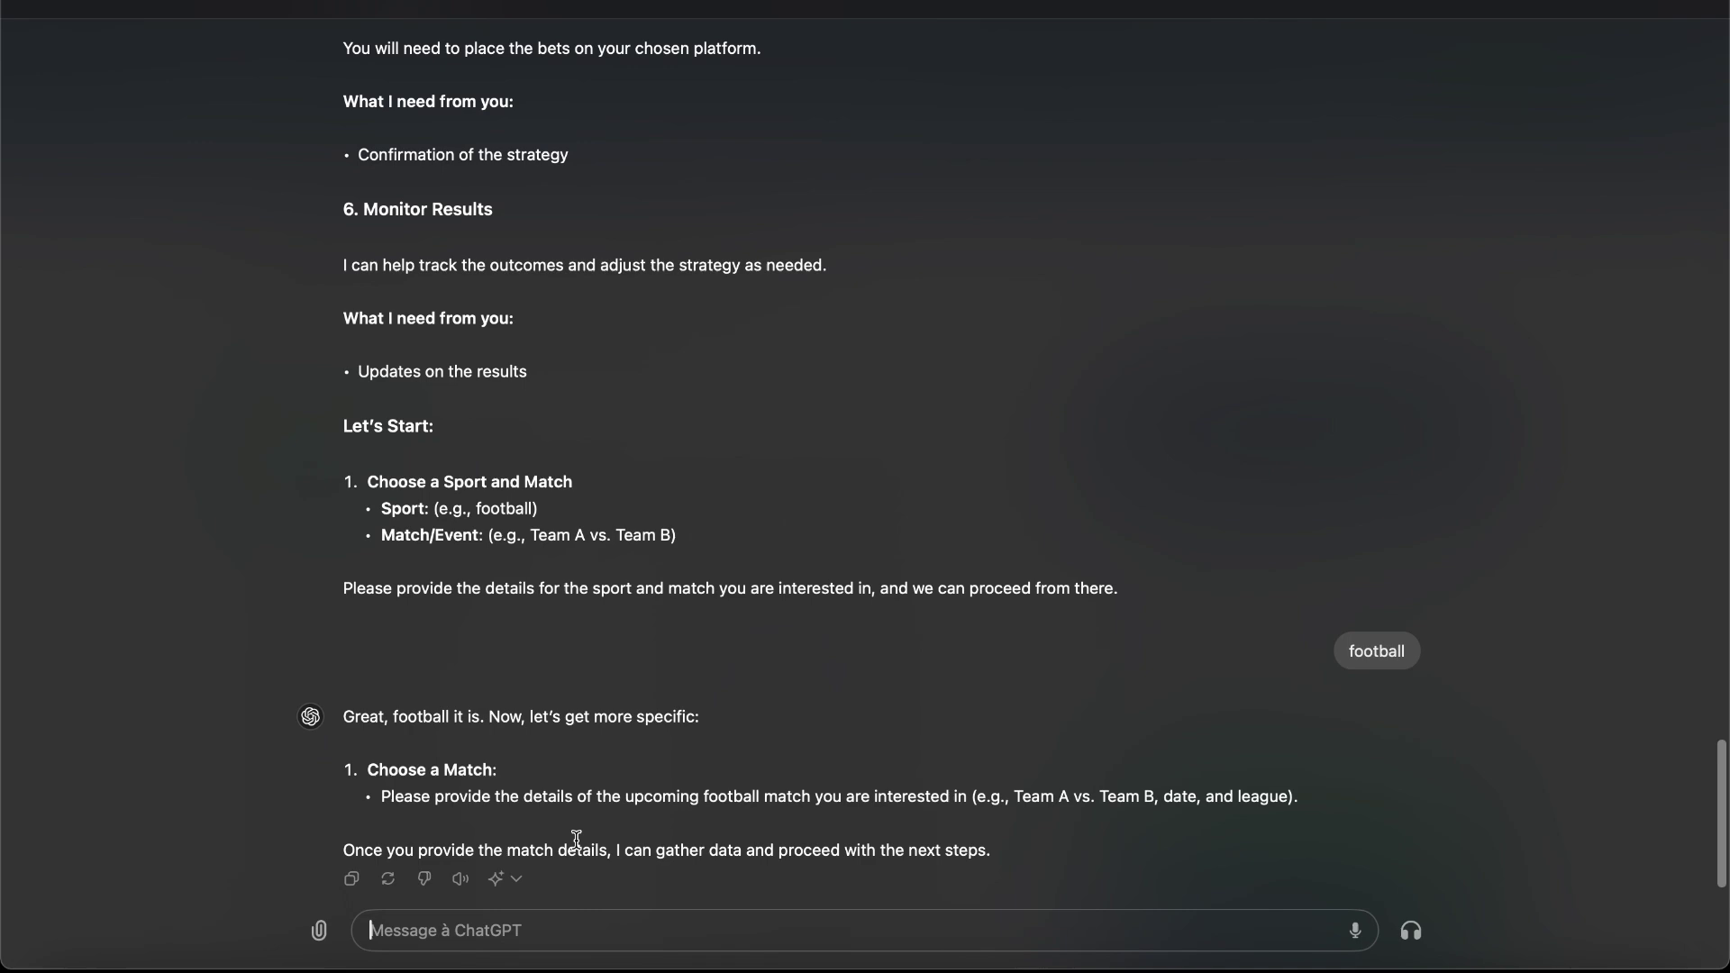
# - Check the Oddschecker page and type 'English Premier League' as the message's first line
pyautogui.hotkey('ctrl', 'Up')
pyautogui.click(1298, 694)
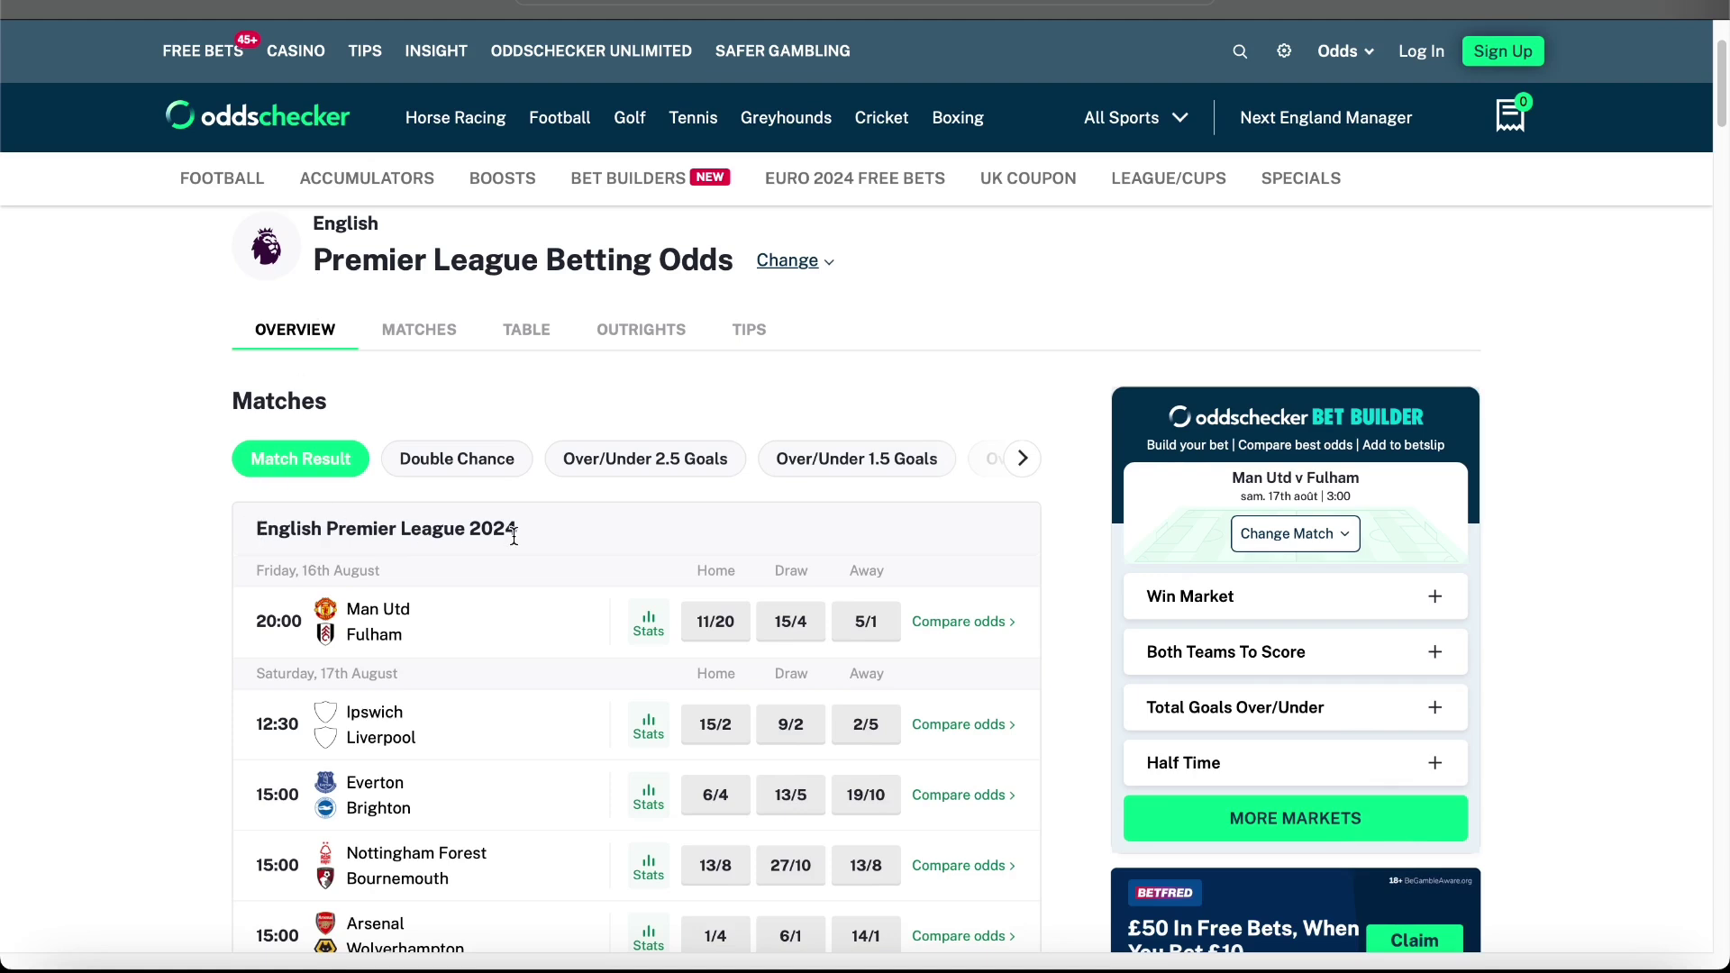
pyautogui.press('super+Tab')
pyautogui.write('Eng')
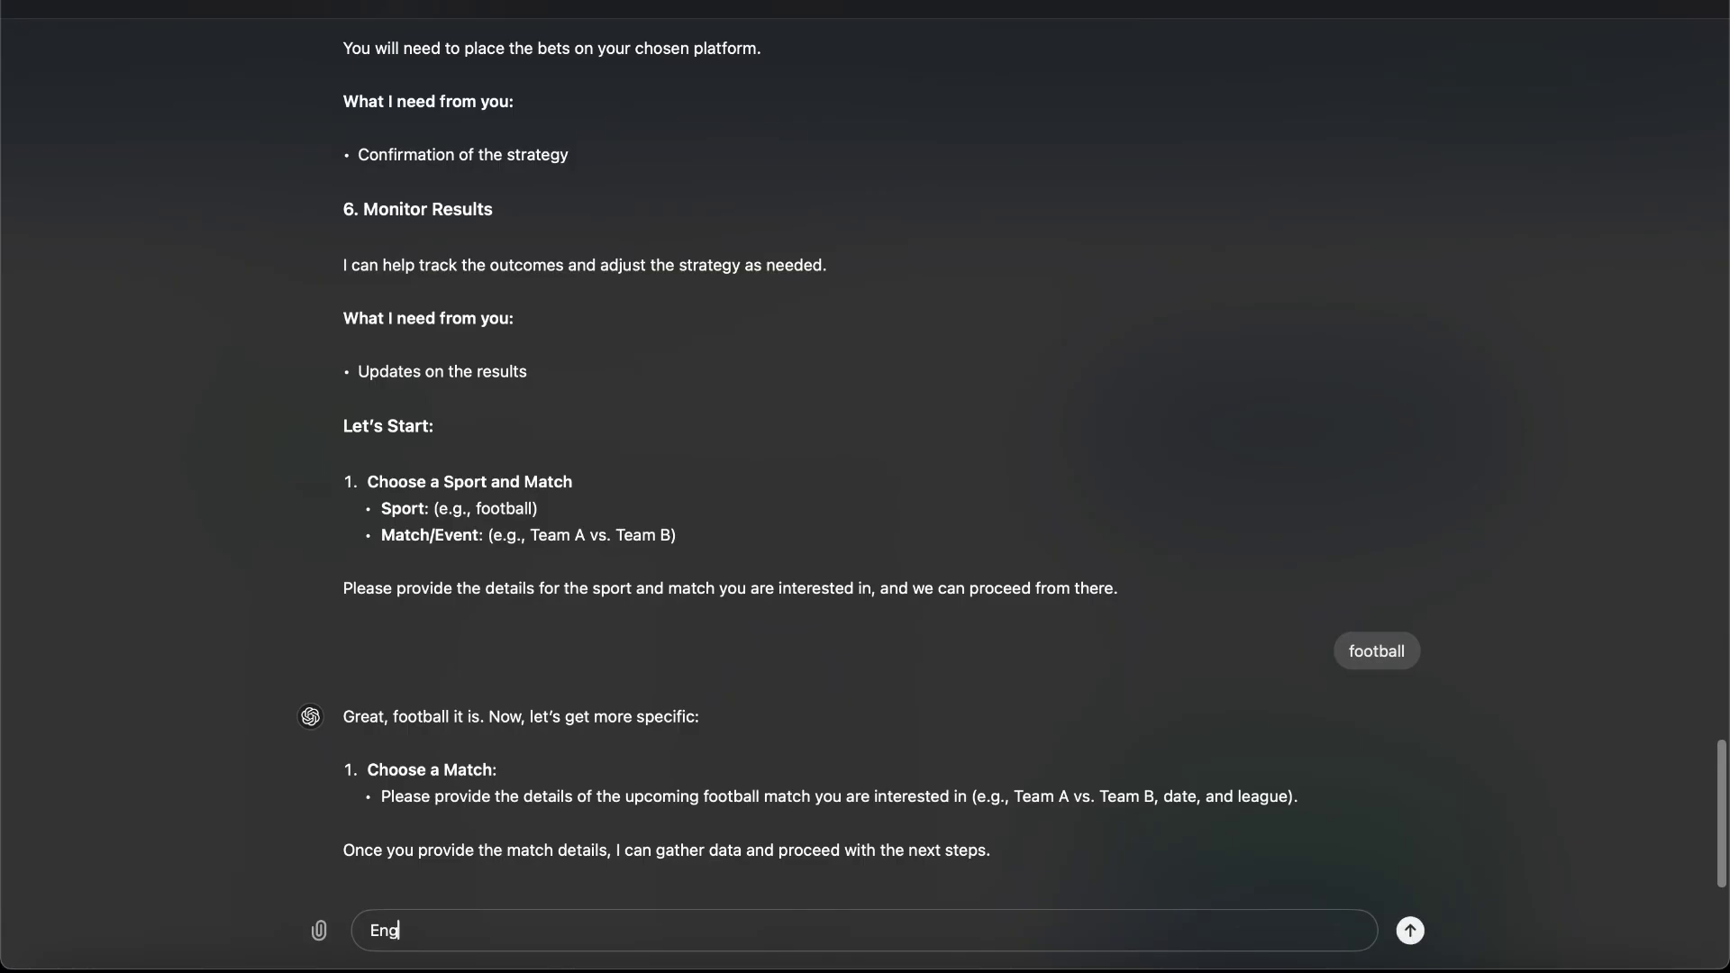
pyautogui.write('lish Premier League')
pyautogui.hotkey('shift', 'Return')
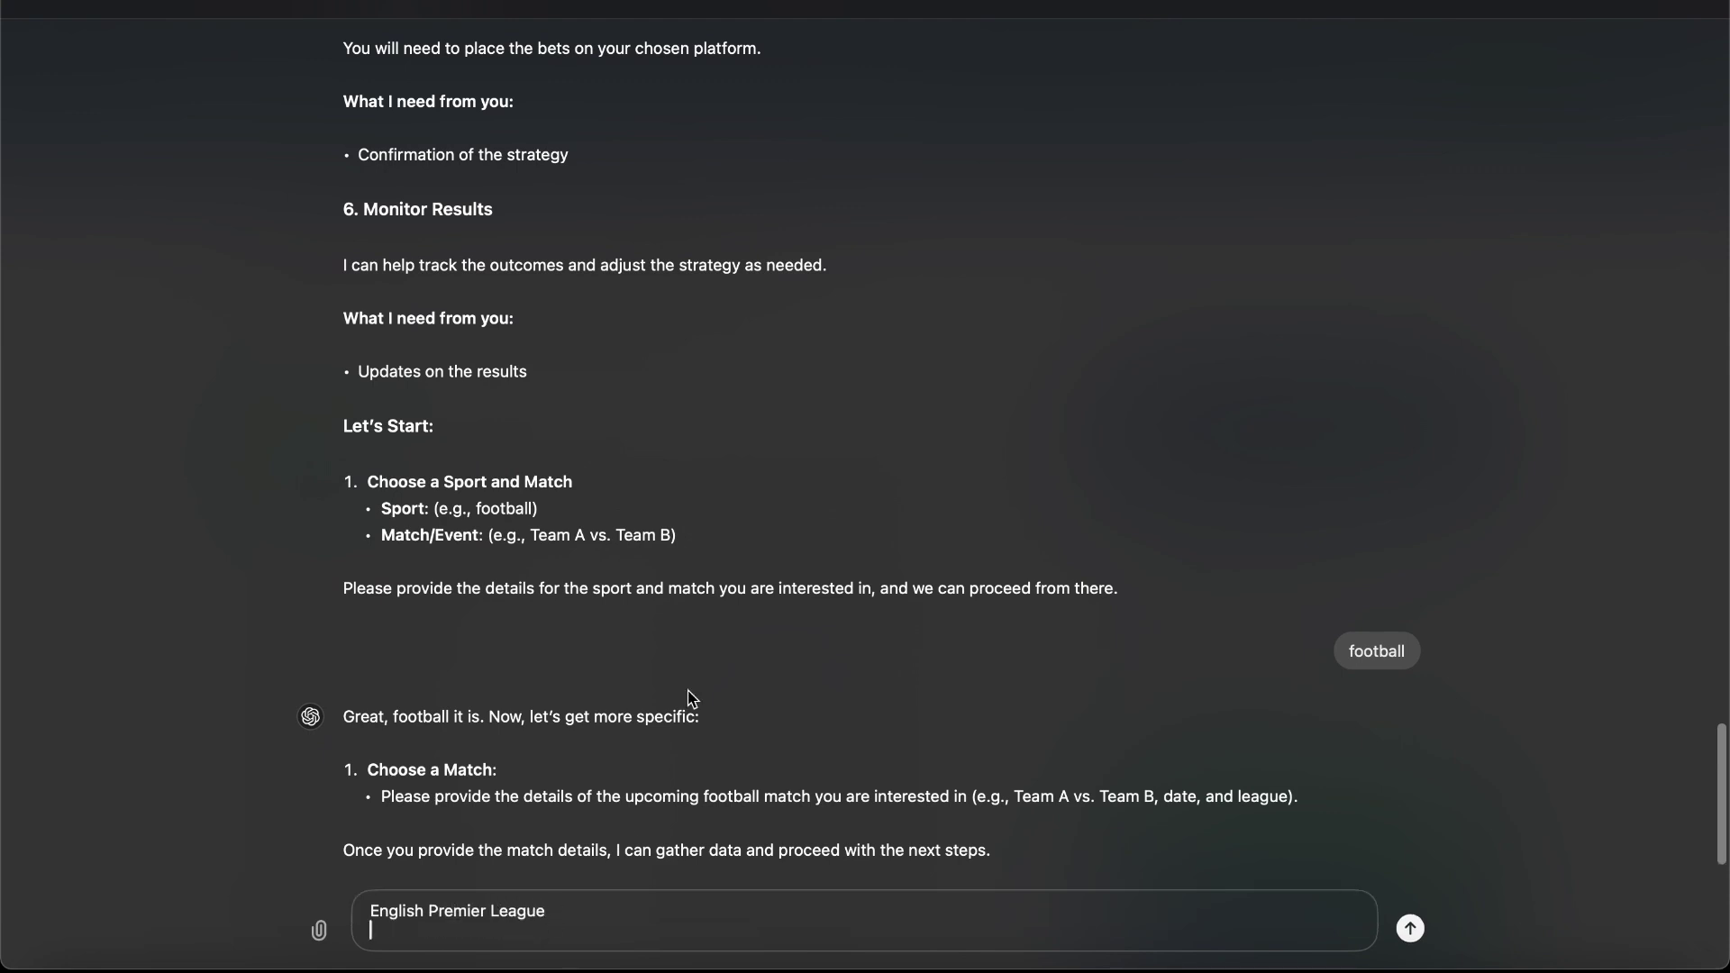
# - Copy the match date 'Friday, 16th August' from Oddschecker and paste it on a new line
pyautogui.hotkey('ctrl', 'Up')
pyautogui.click(456, 387)
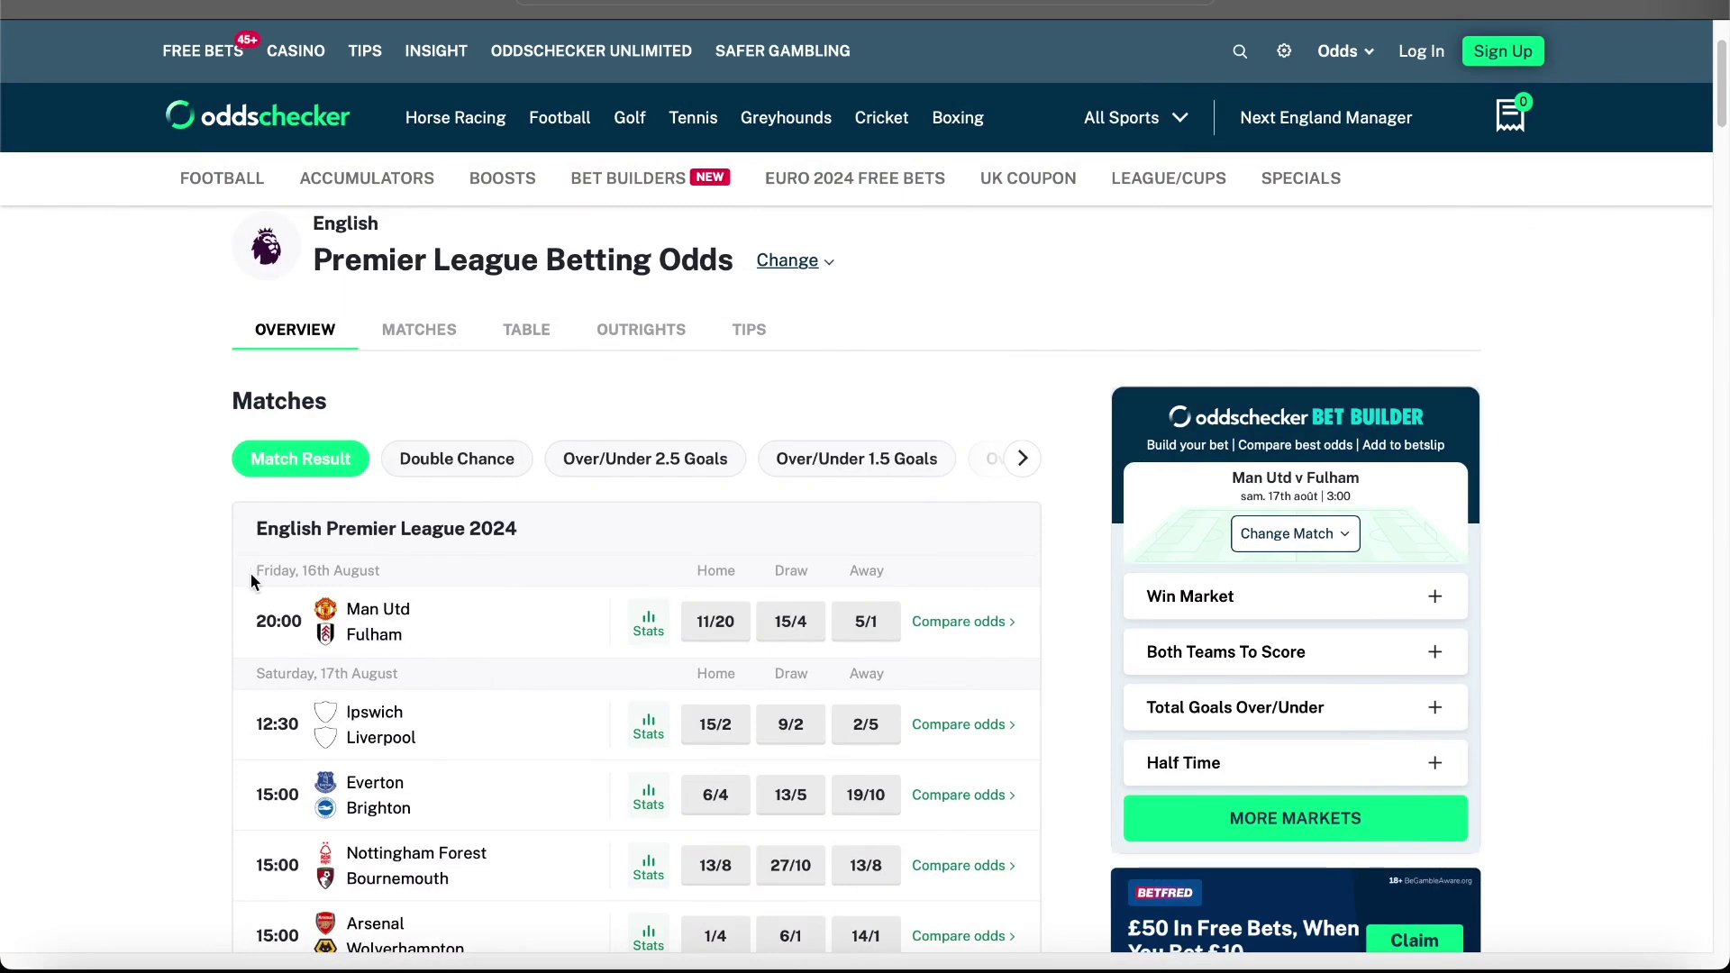
pyautogui.moveTo(251, 573); pyautogui.dragTo(406, 581)
pyautogui.press('super+c')
pyautogui.hotkey('ctrl', 'Up')
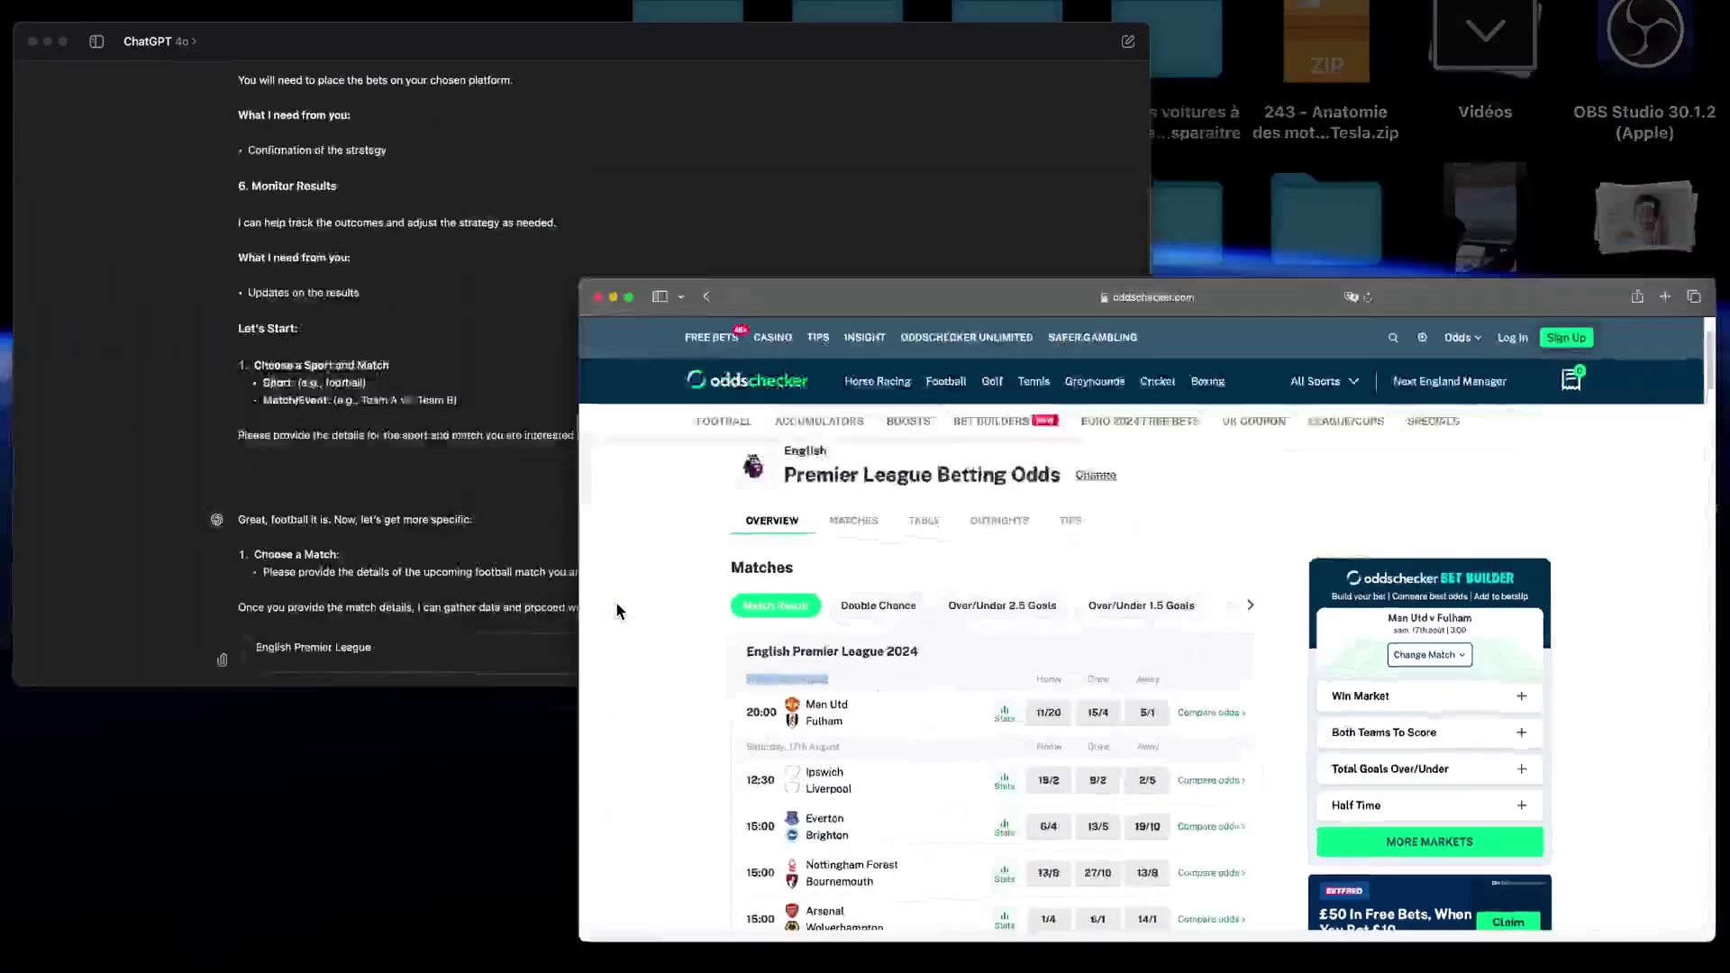
pyautogui.click(539, 452)
pyautogui.hotkey('shift', 'Return')
pyautogui.press('super+v')
# - Add 'Man Utd vs Fulham' on a third line and send the match details
pyautogui.hotkey('ctrl', 'Up')
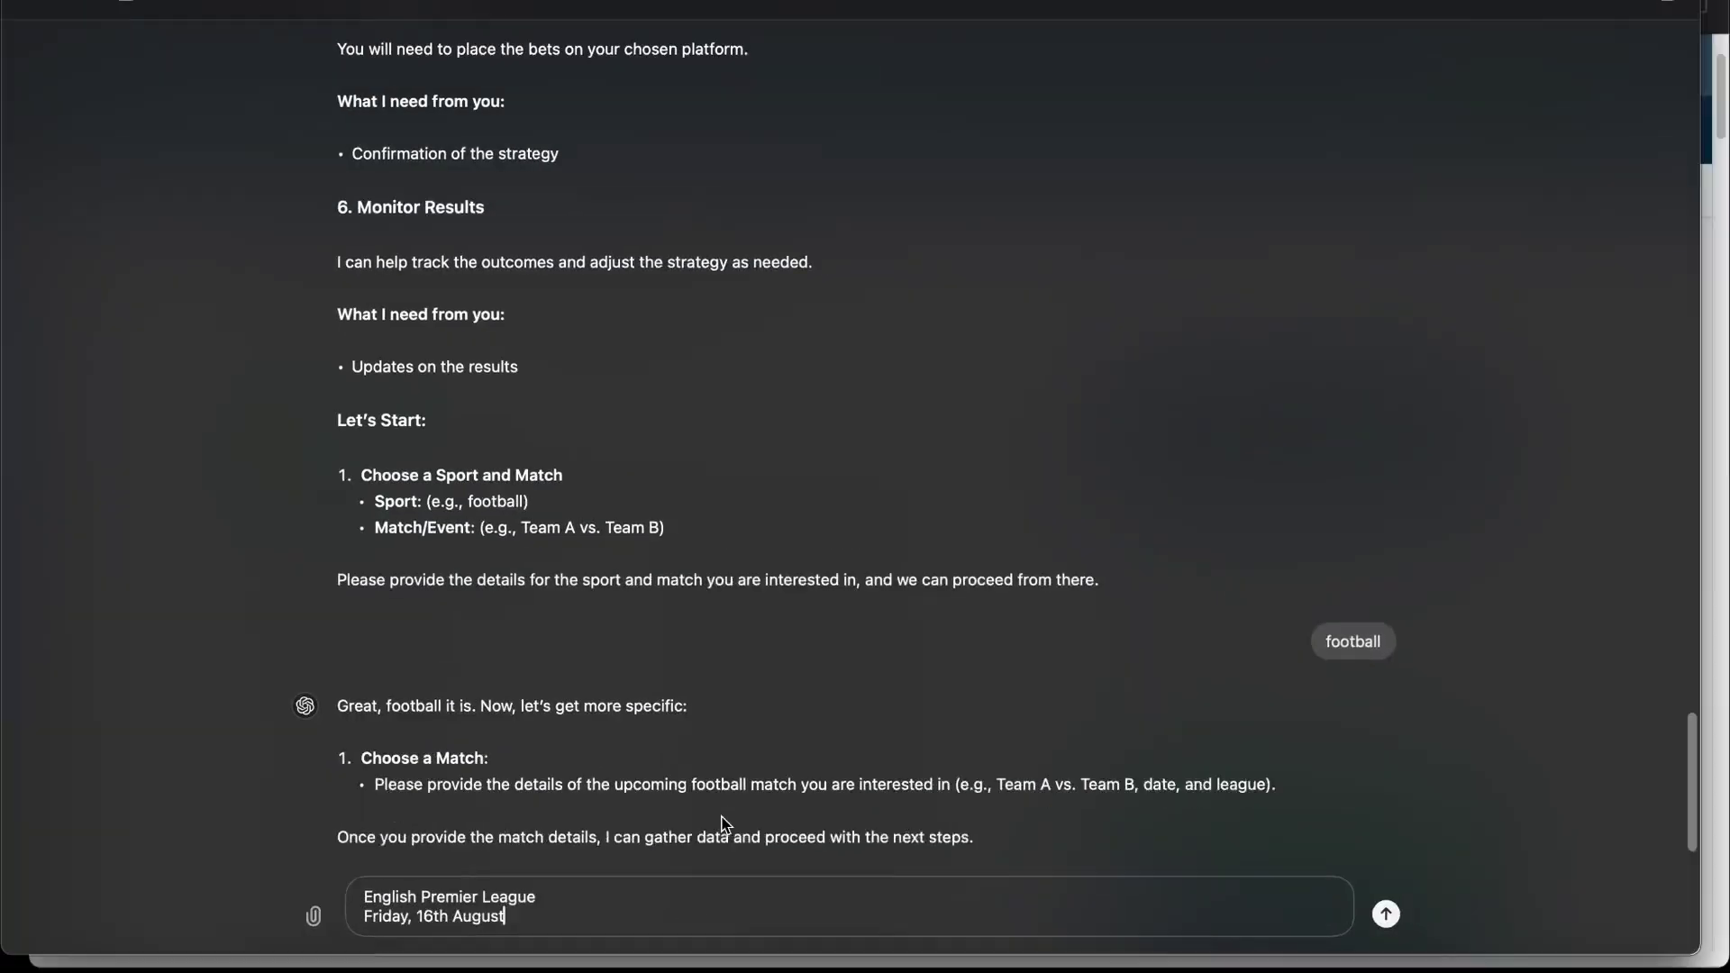
pyautogui.click(946, 636)
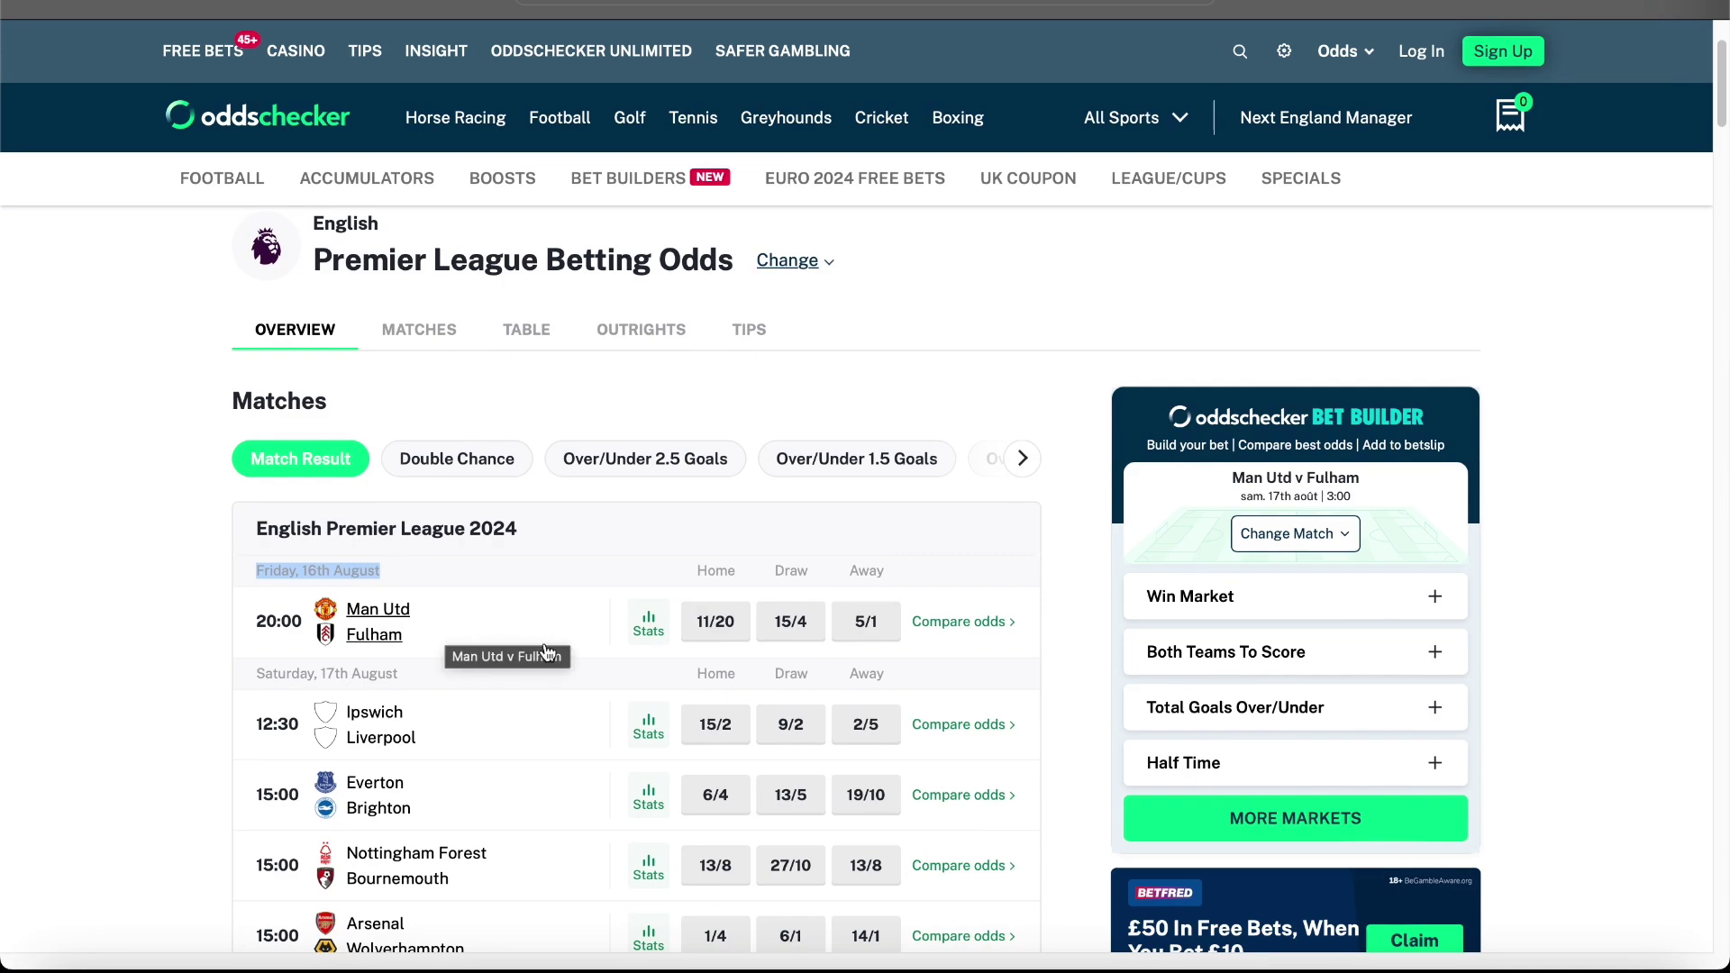
pyautogui.hotkey('ctrl', 'Up')
pyautogui.click(553, 544)
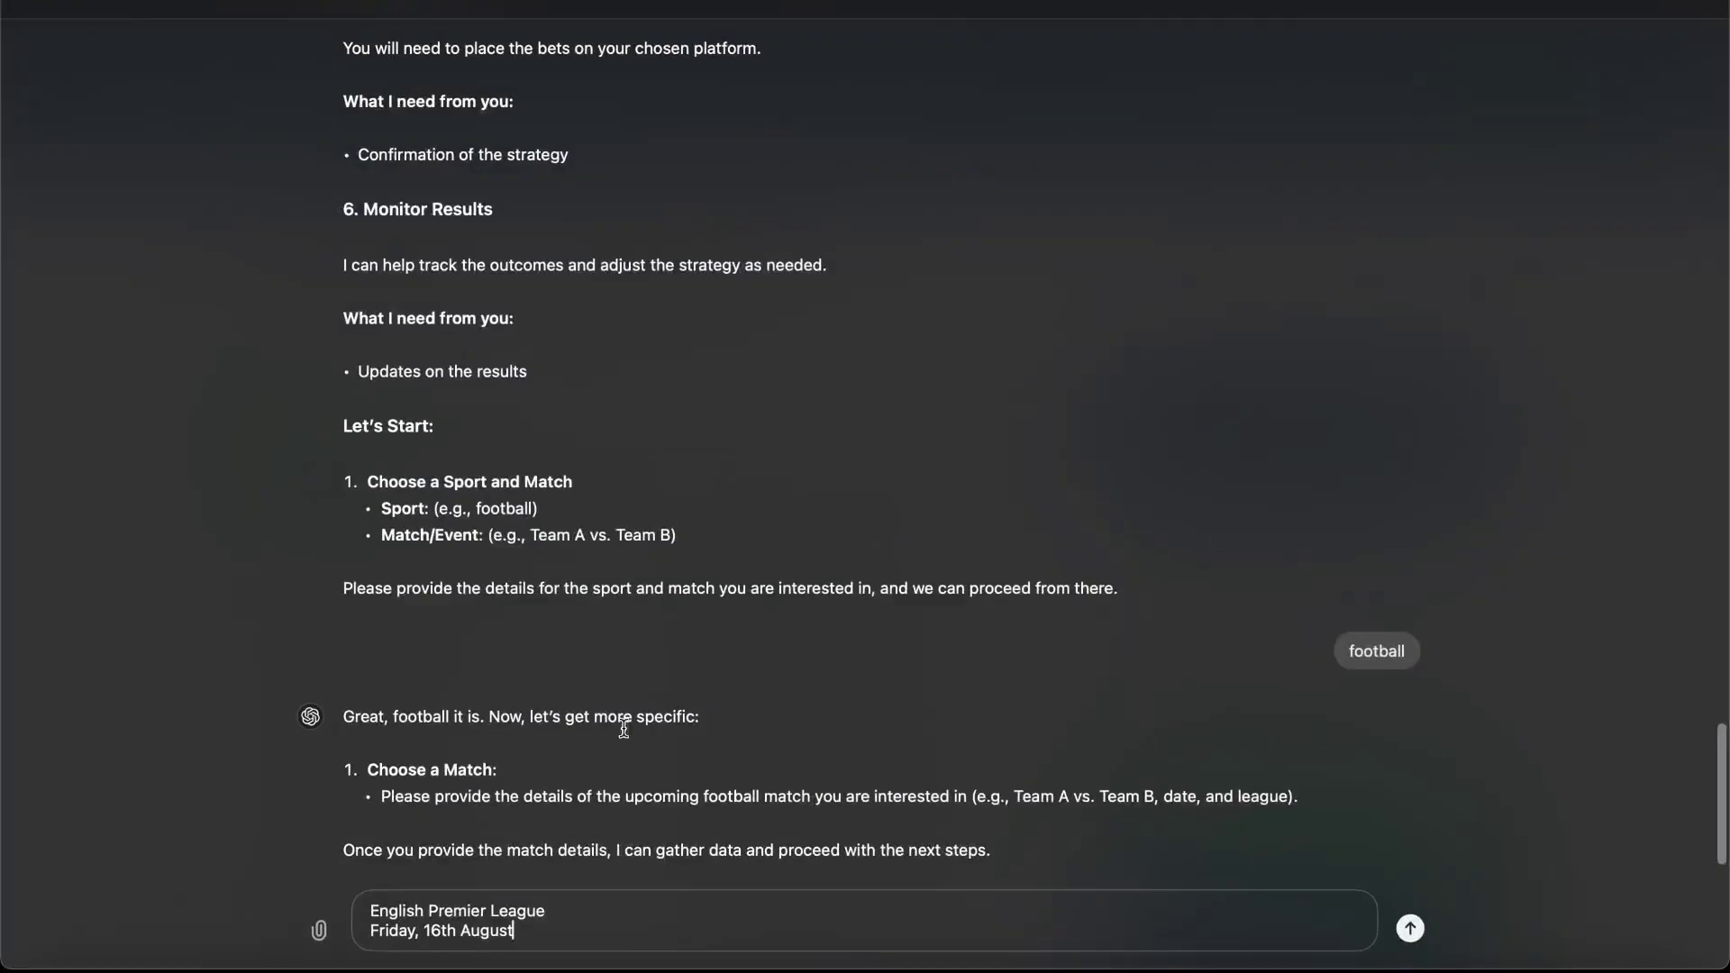
pyautogui.hotkey('shift', 'Return')
pyautogui.write('M')
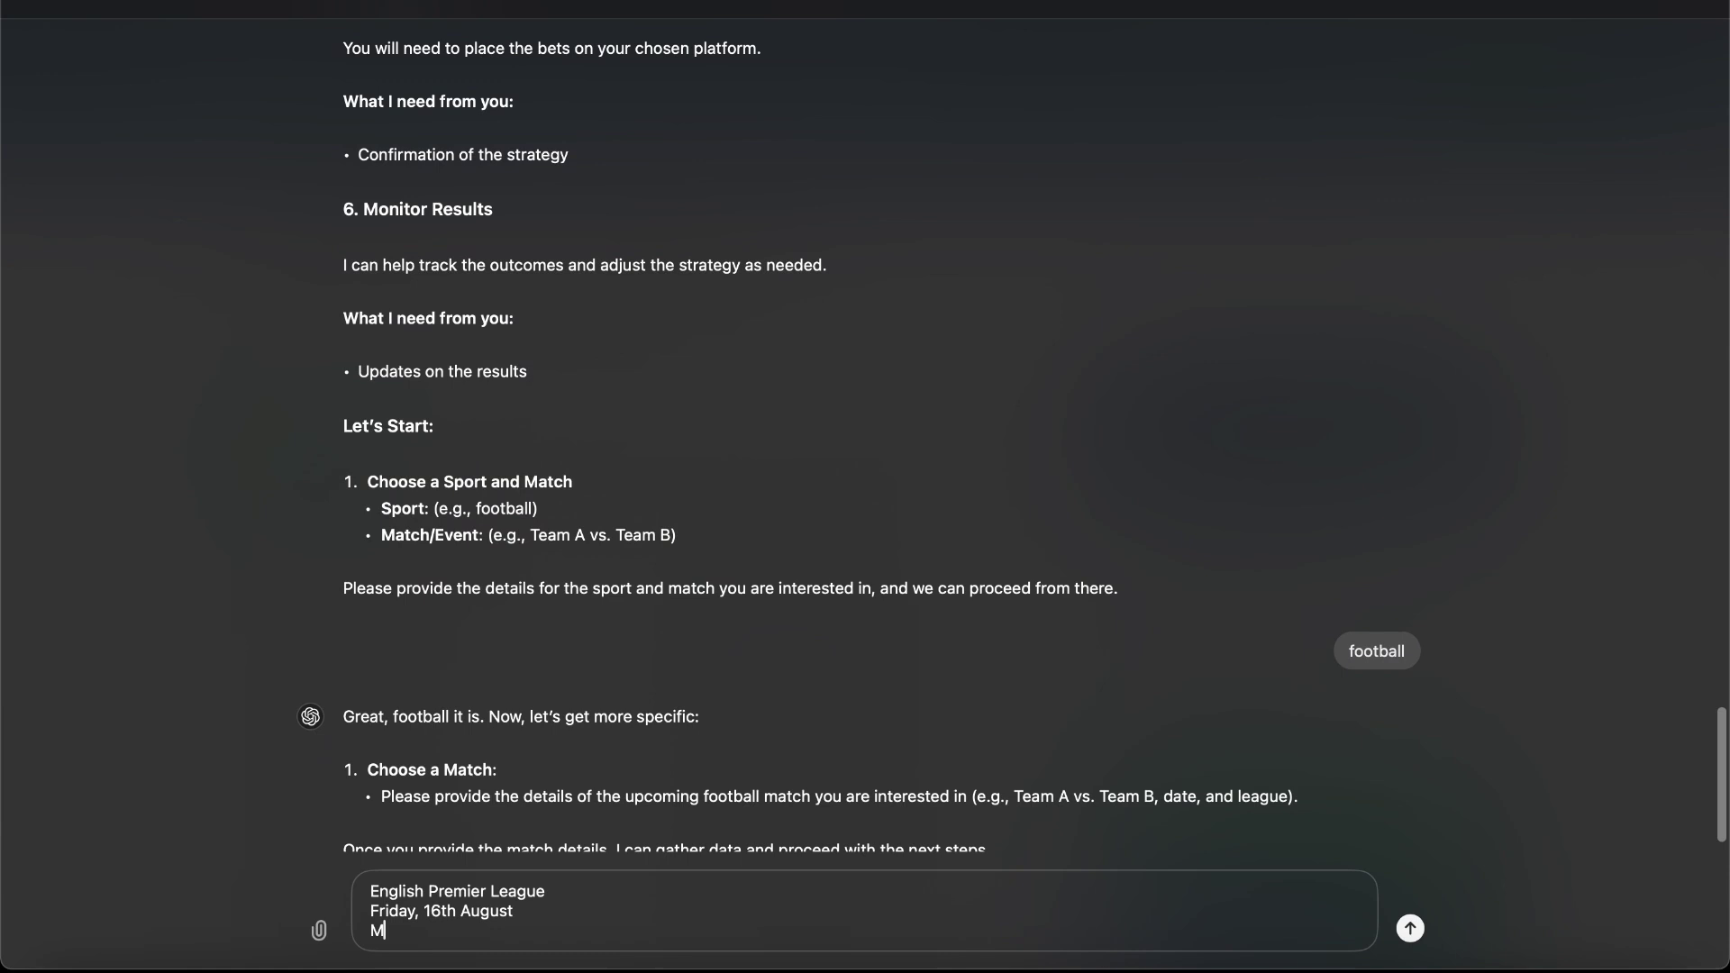
pyautogui.write('an Utd vs Fulham')
pyautogui.scroll(-1, 622, 721)
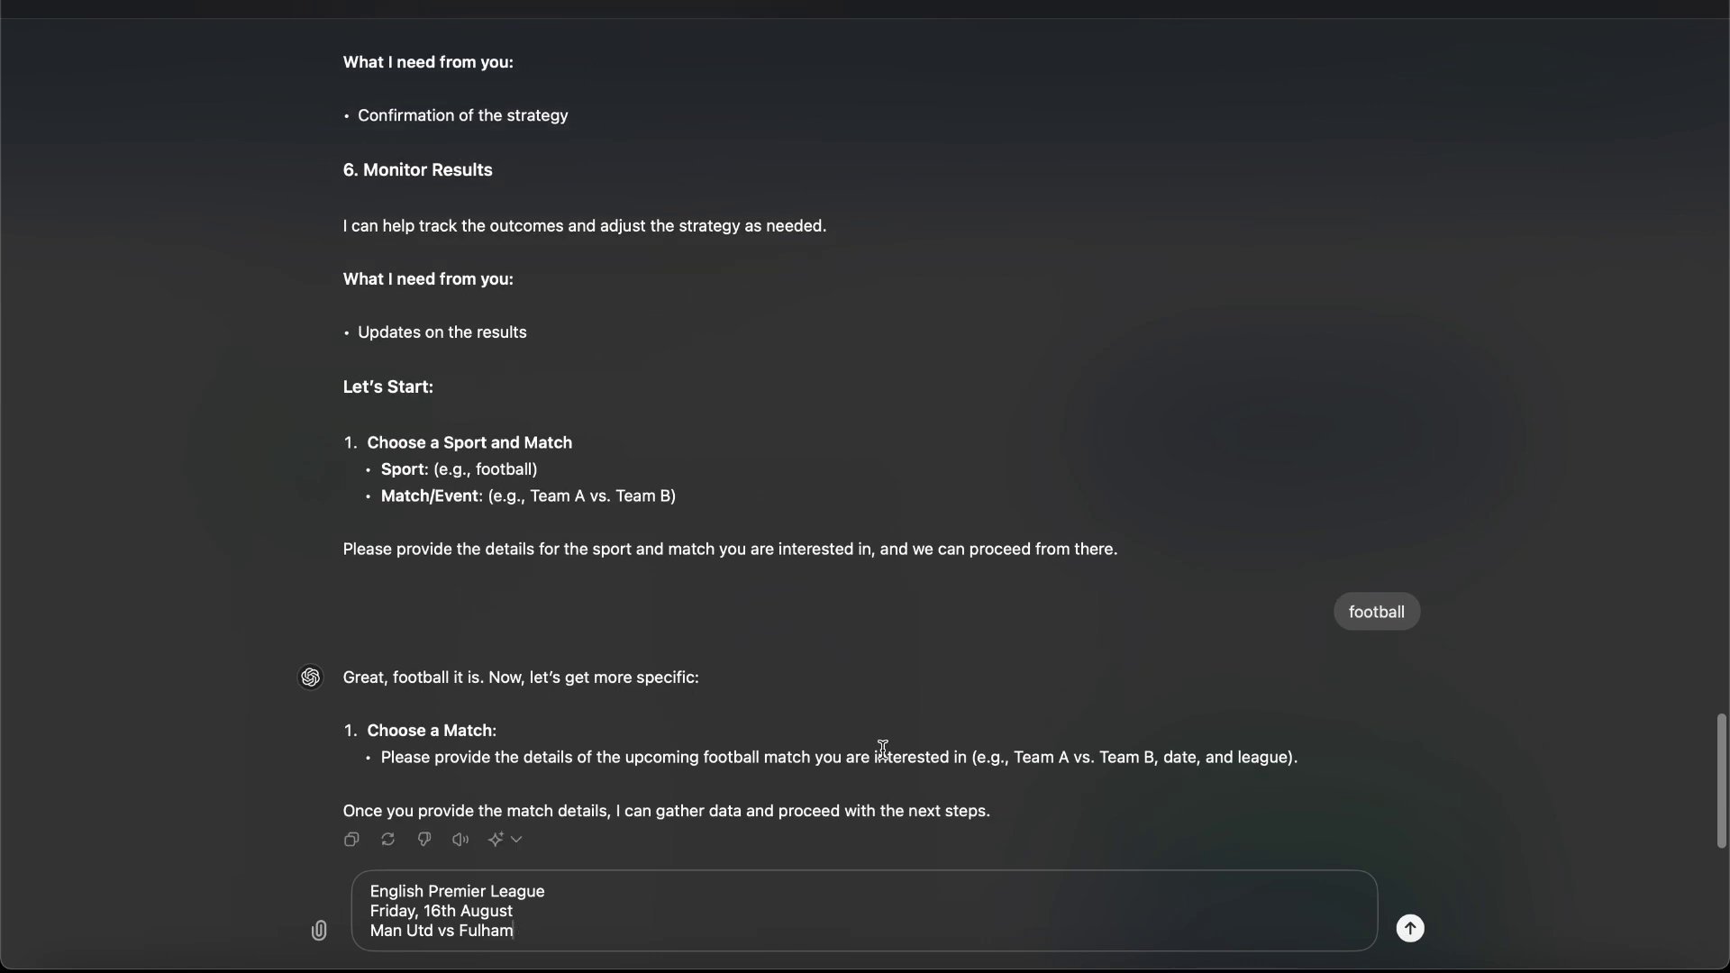
pyautogui.write('Fulham')
pyautogui.press('Return')
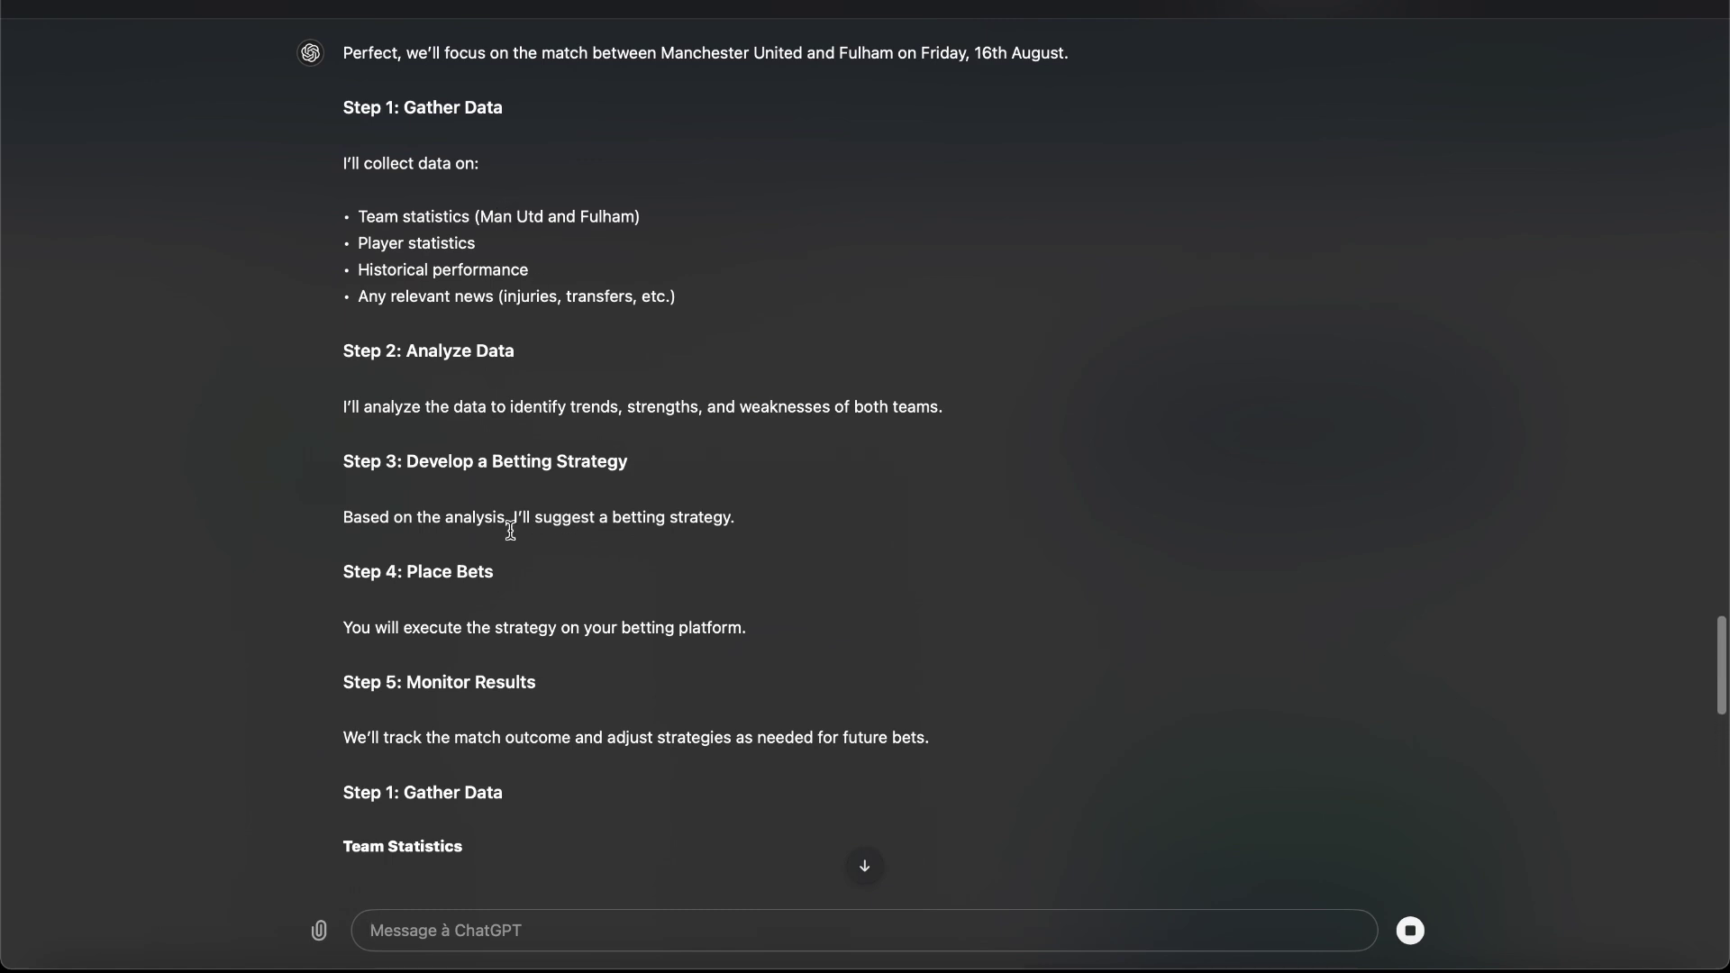
# - Scroll through the stats and analysis to the strategy: Man Utd win, over 2.5 goals, Bruno Fernandes anytime
pyautogui.scroll(1, 440, 311)
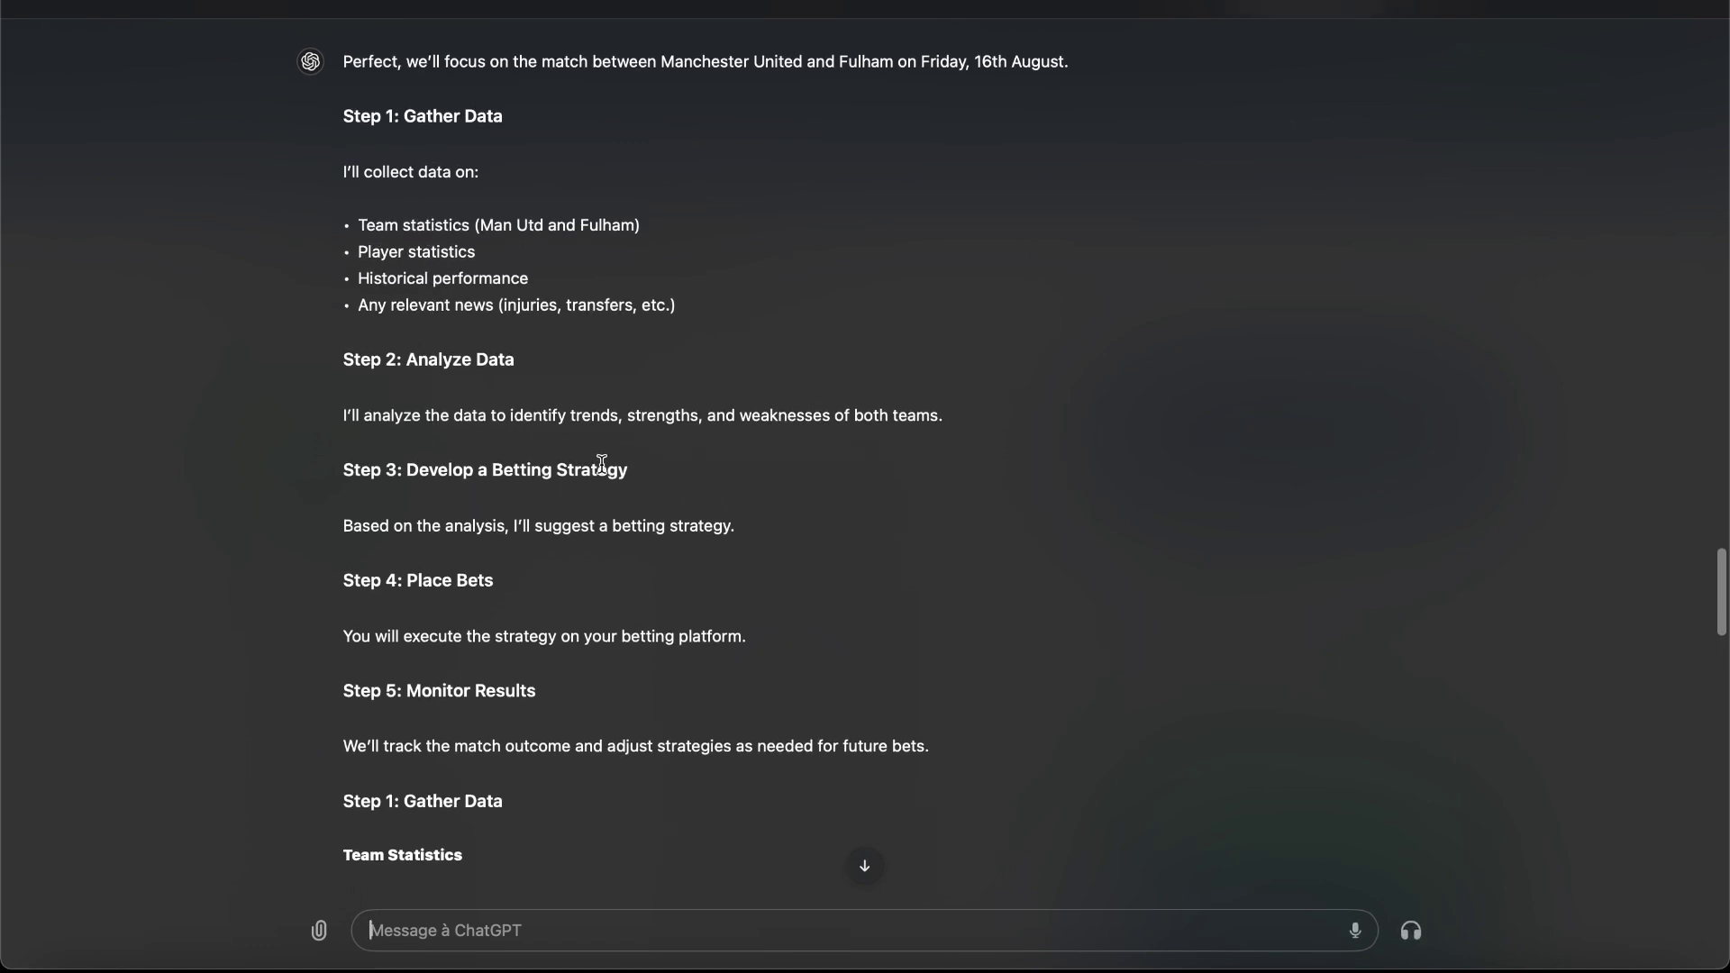
pyautogui.scroll(-5, 601, 464)
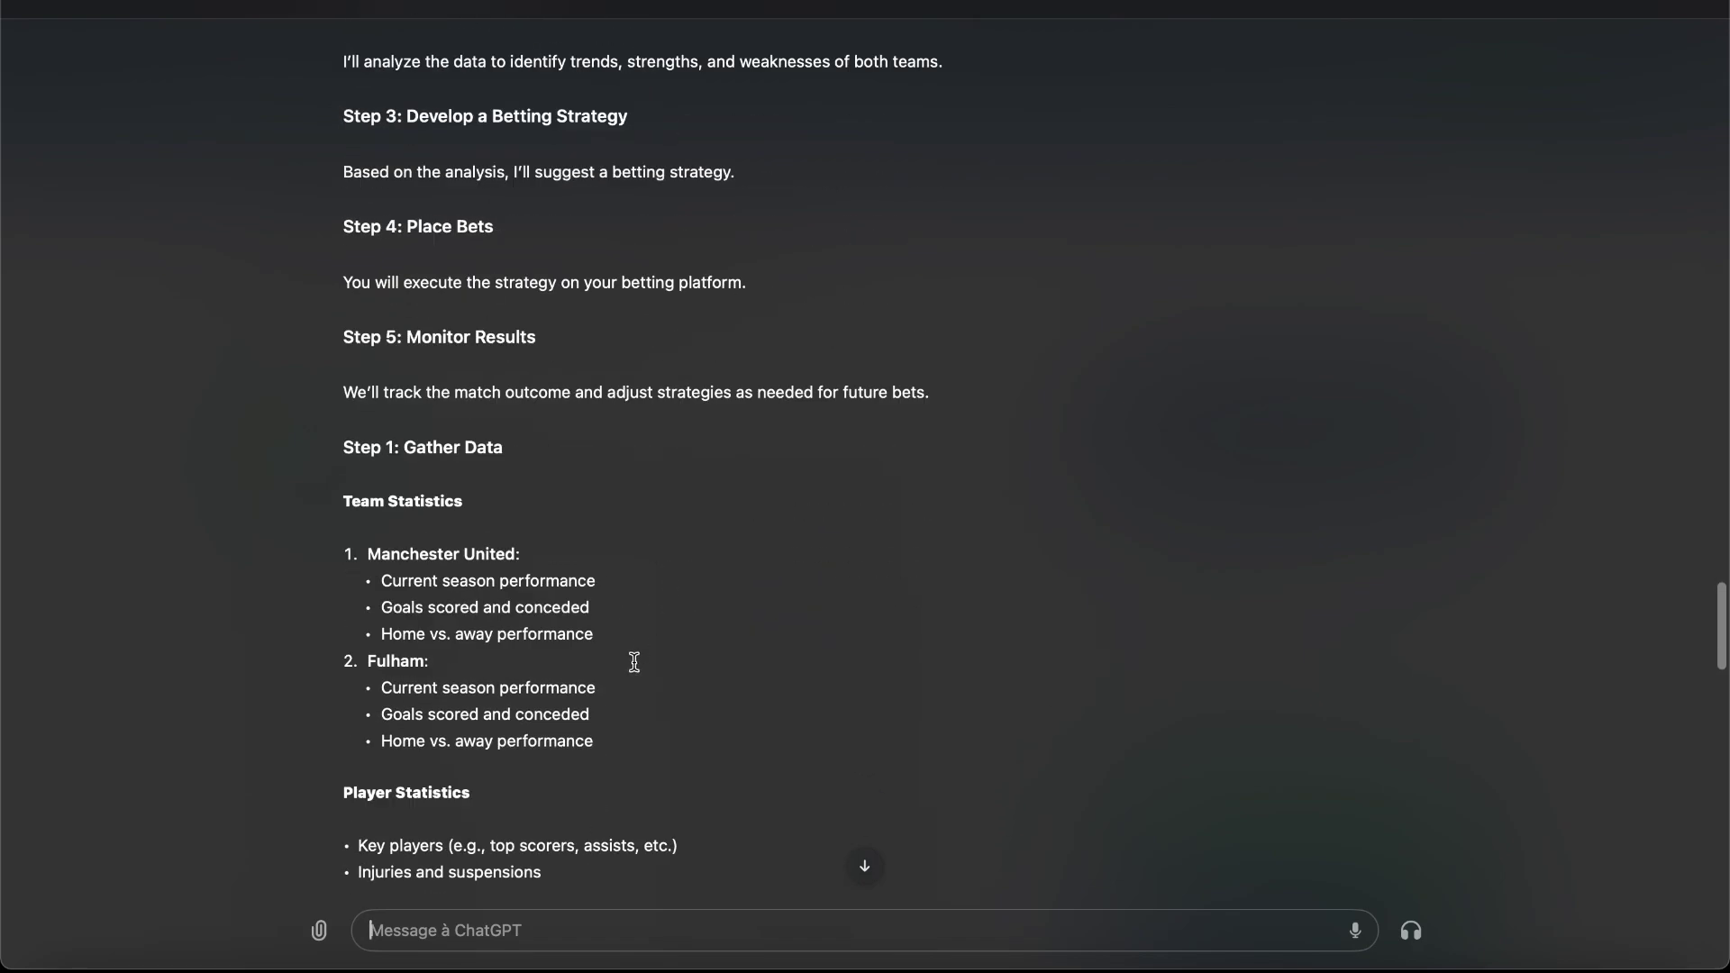
pyautogui.scroll(-5, 633, 660)
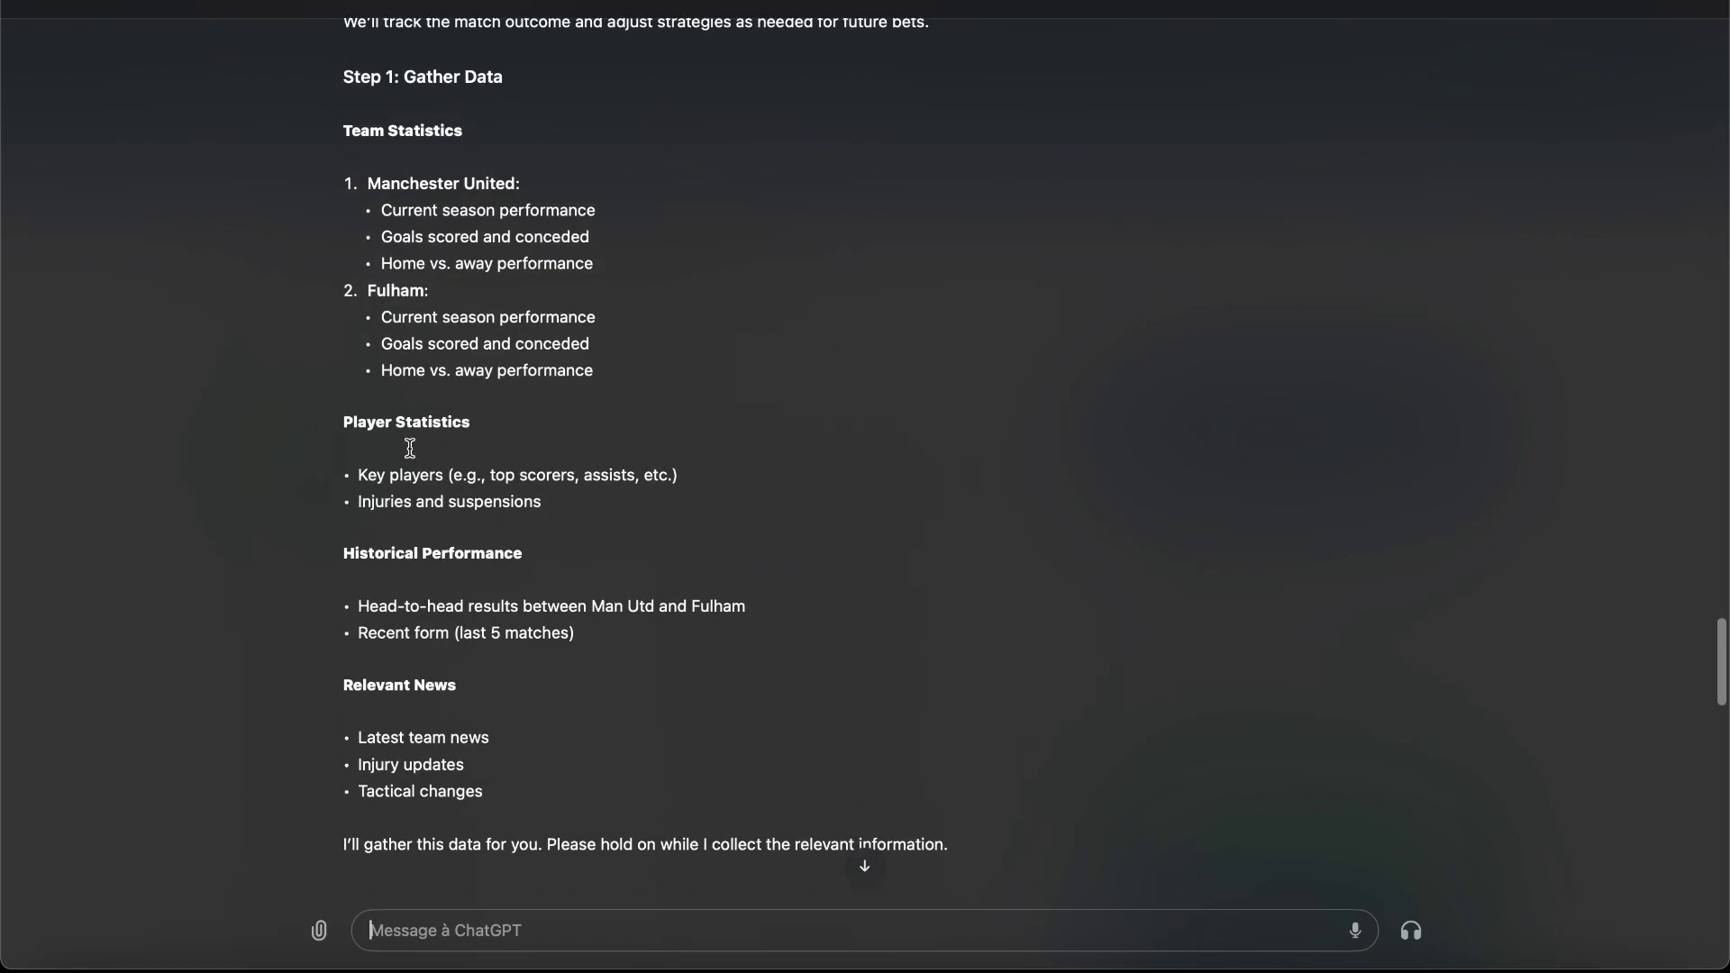
pyautogui.scroll(-3, 477, 505)
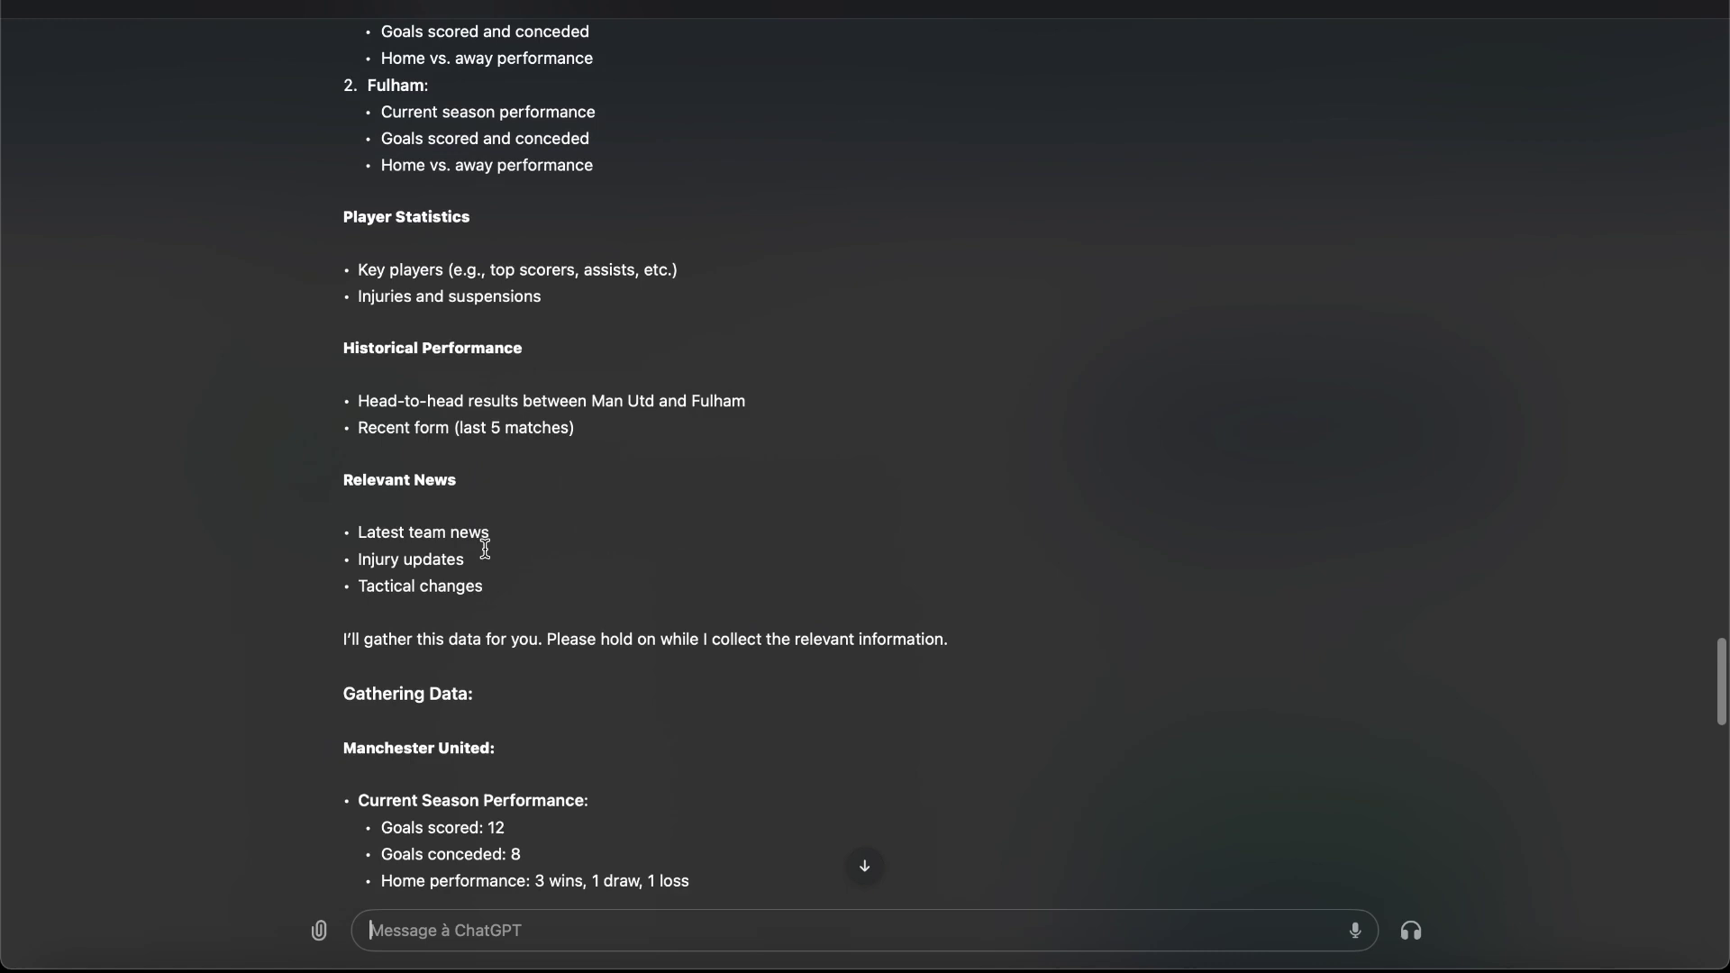
pyautogui.scroll(-3, 485, 549)
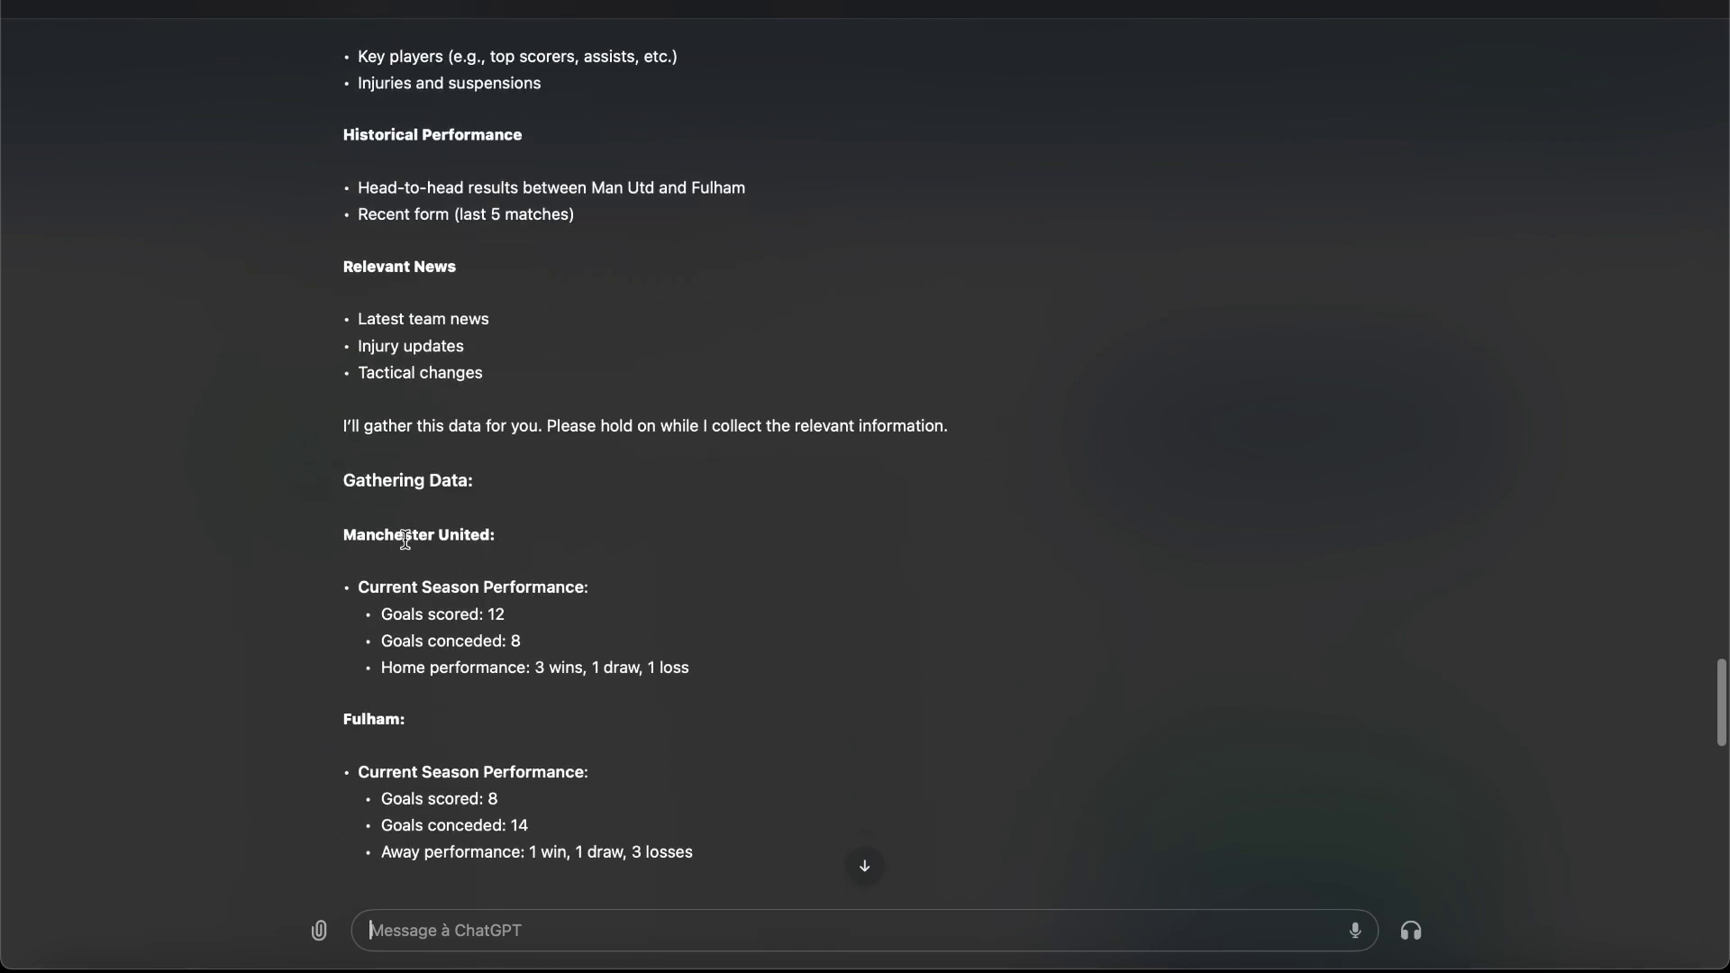
pyautogui.scroll(-1, 406, 539)
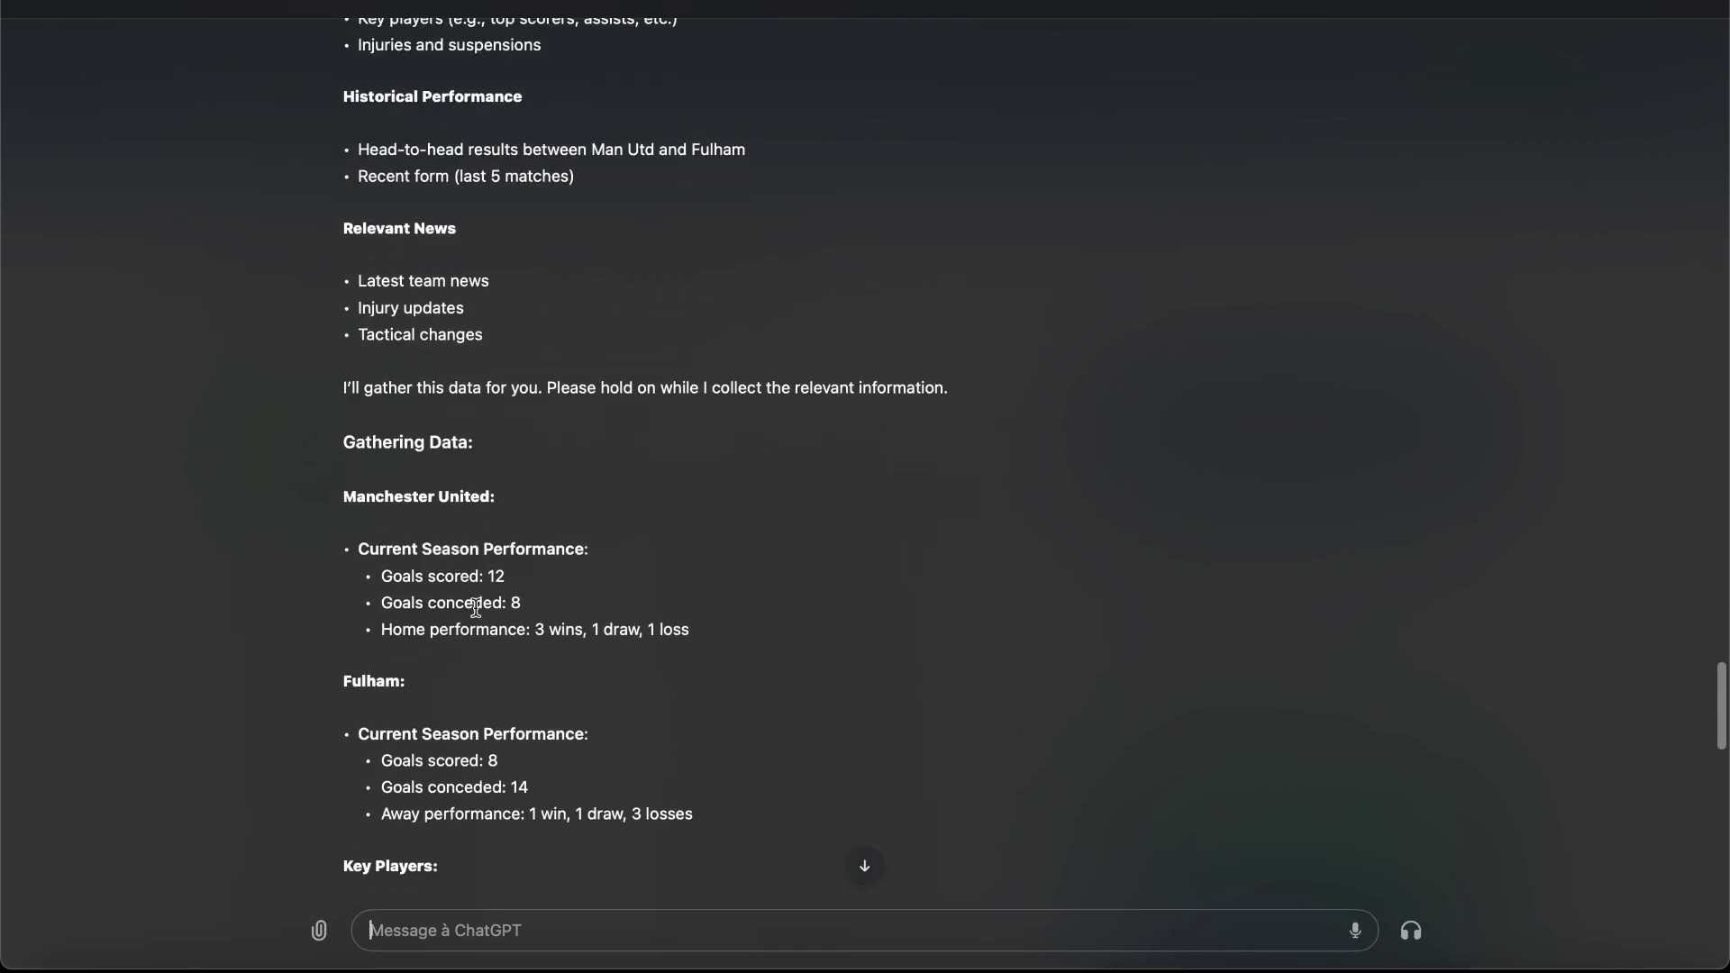
pyautogui.scroll(-4, 529, 637)
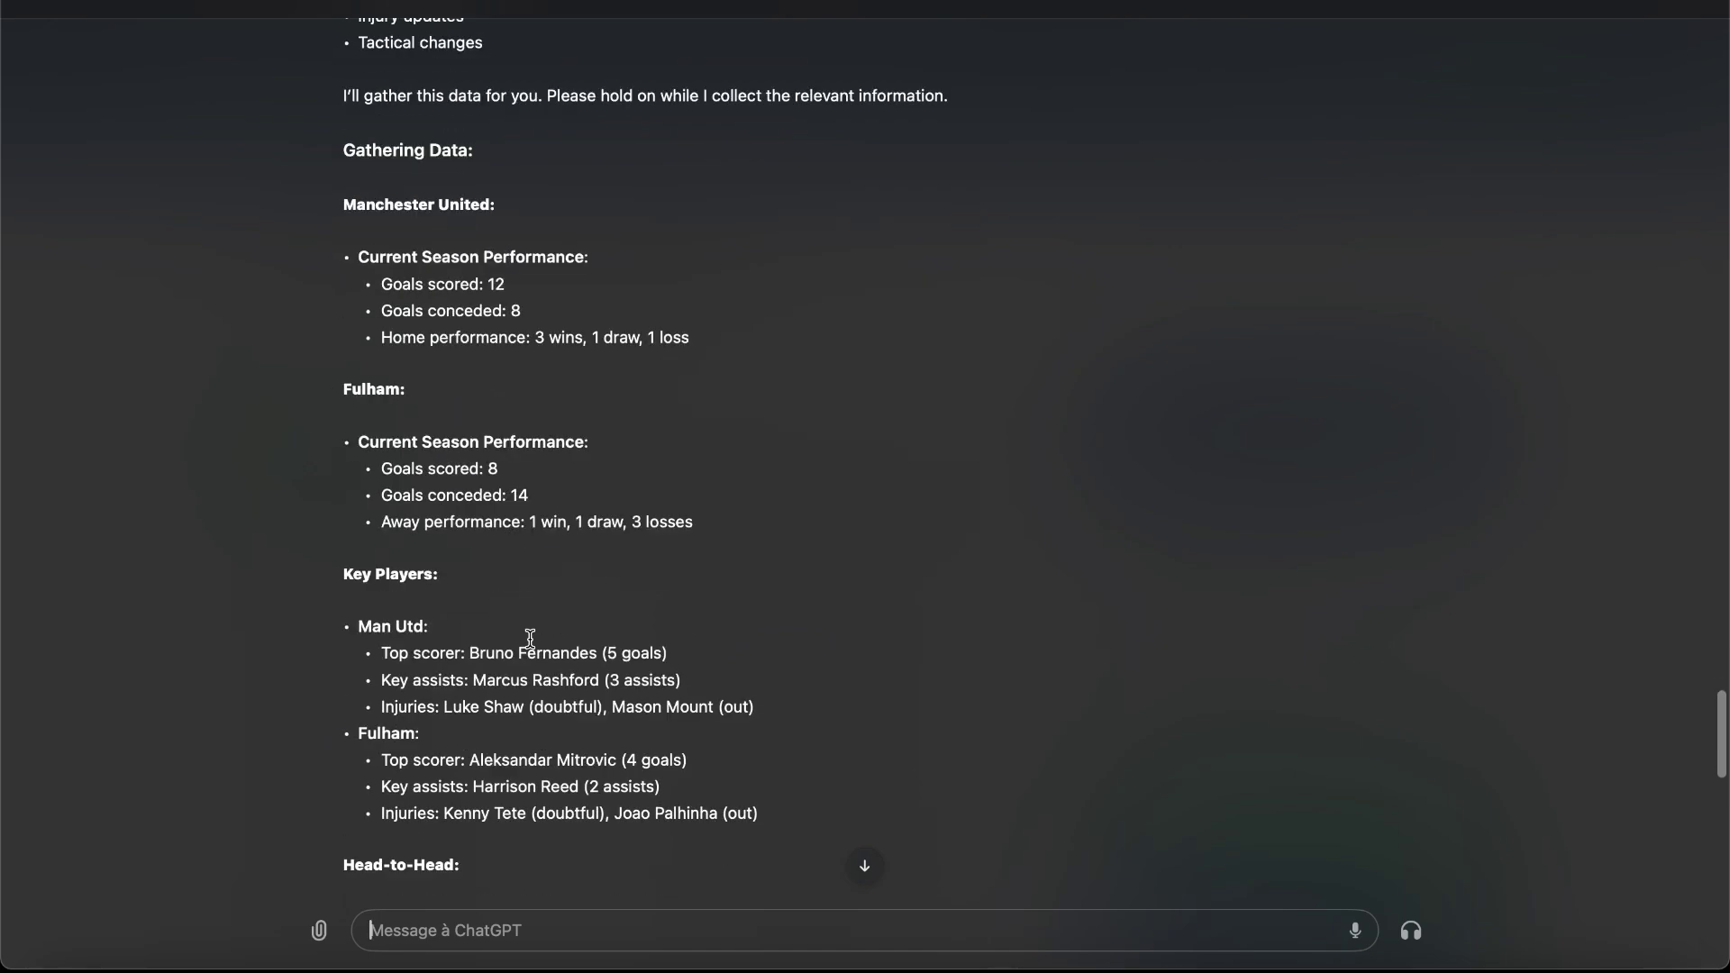
pyautogui.scroll(-2, 530, 638)
pyautogui.scroll(-2, 613, 597)
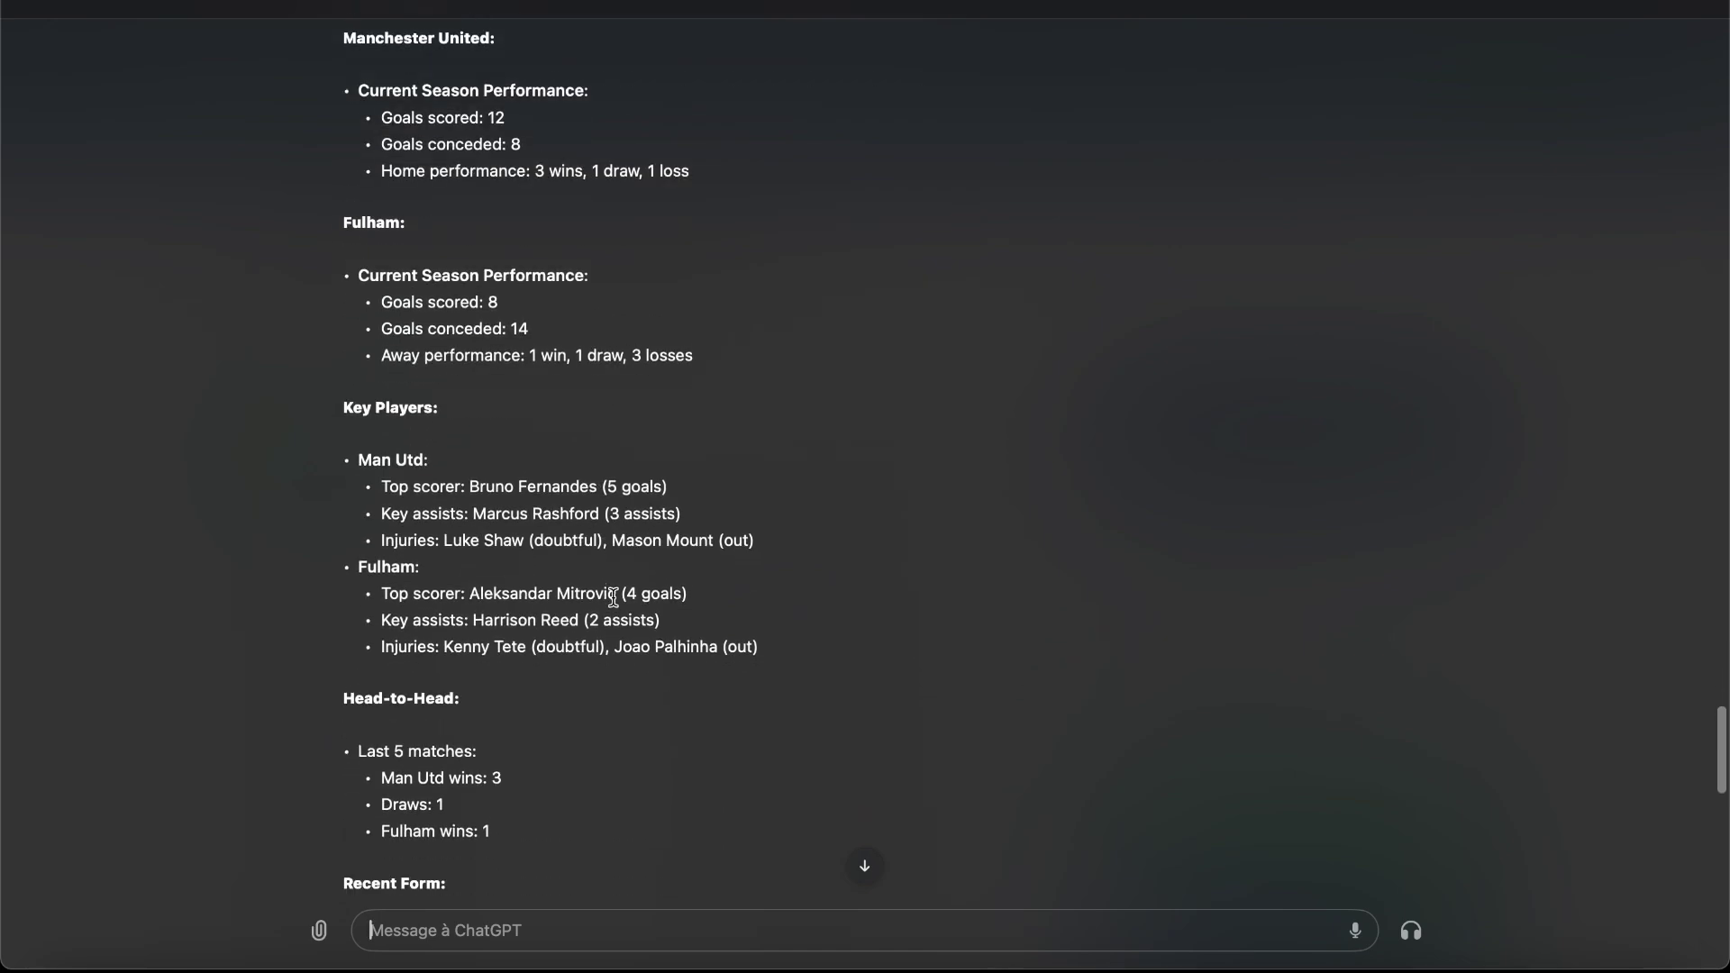
pyautogui.scroll(-4, 614, 597)
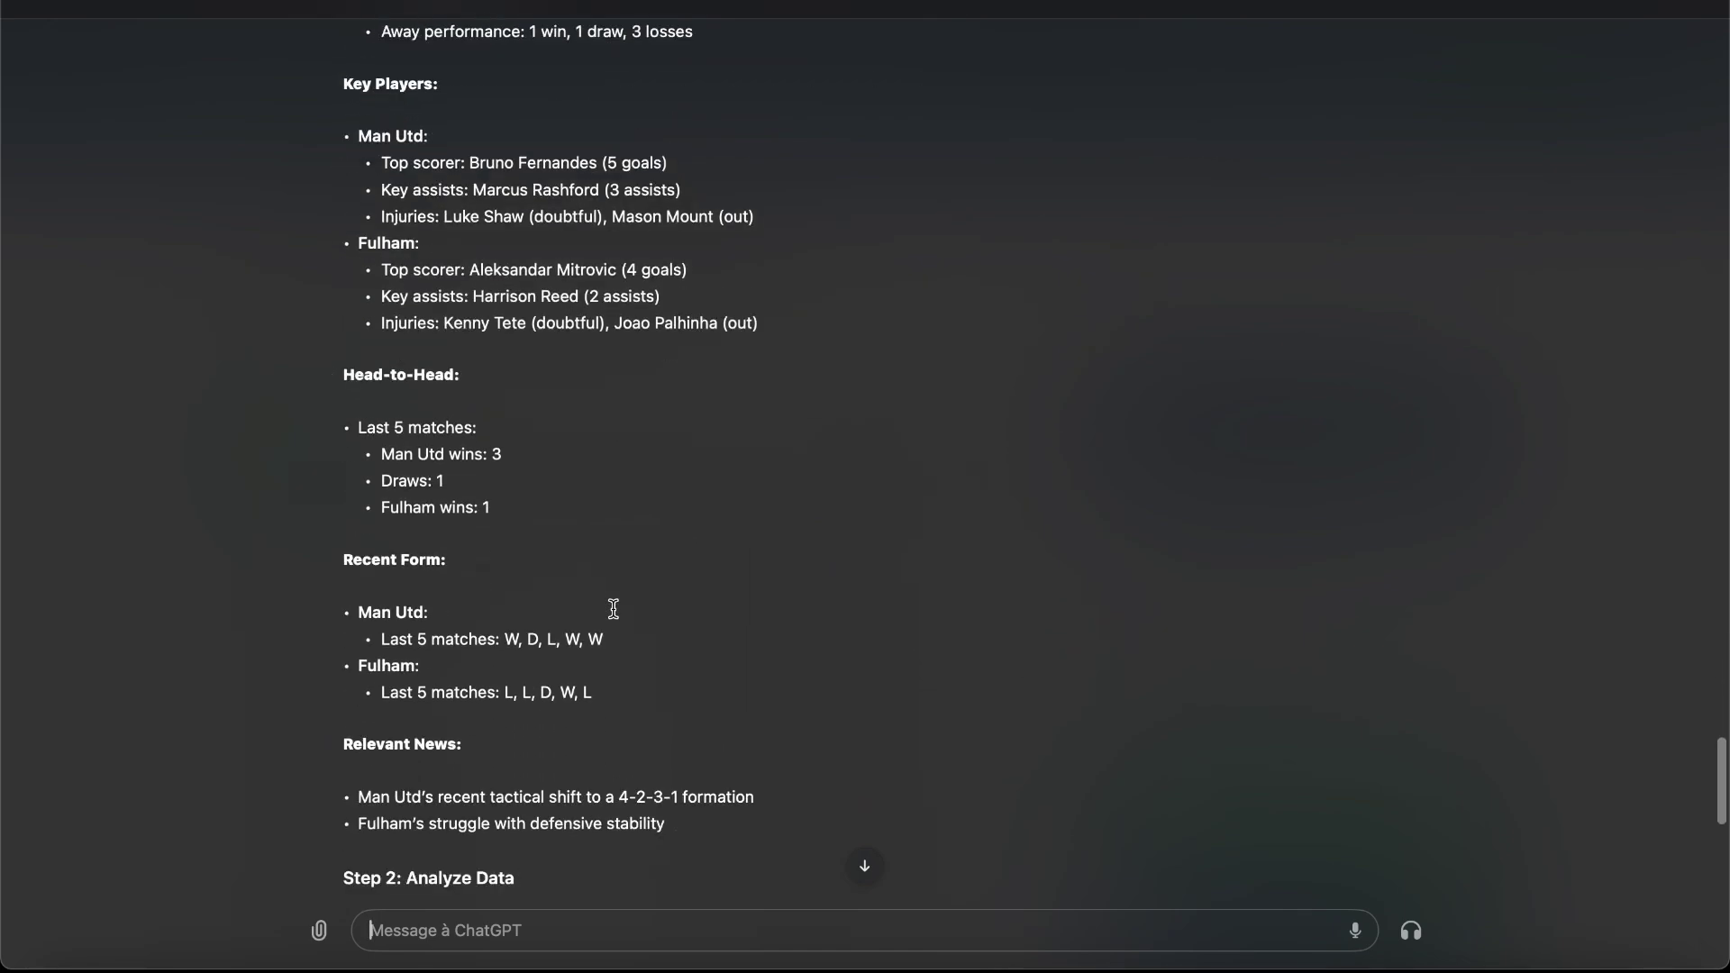
pyautogui.scroll(-2, 555, 612)
pyautogui.scroll(-2, 556, 614)
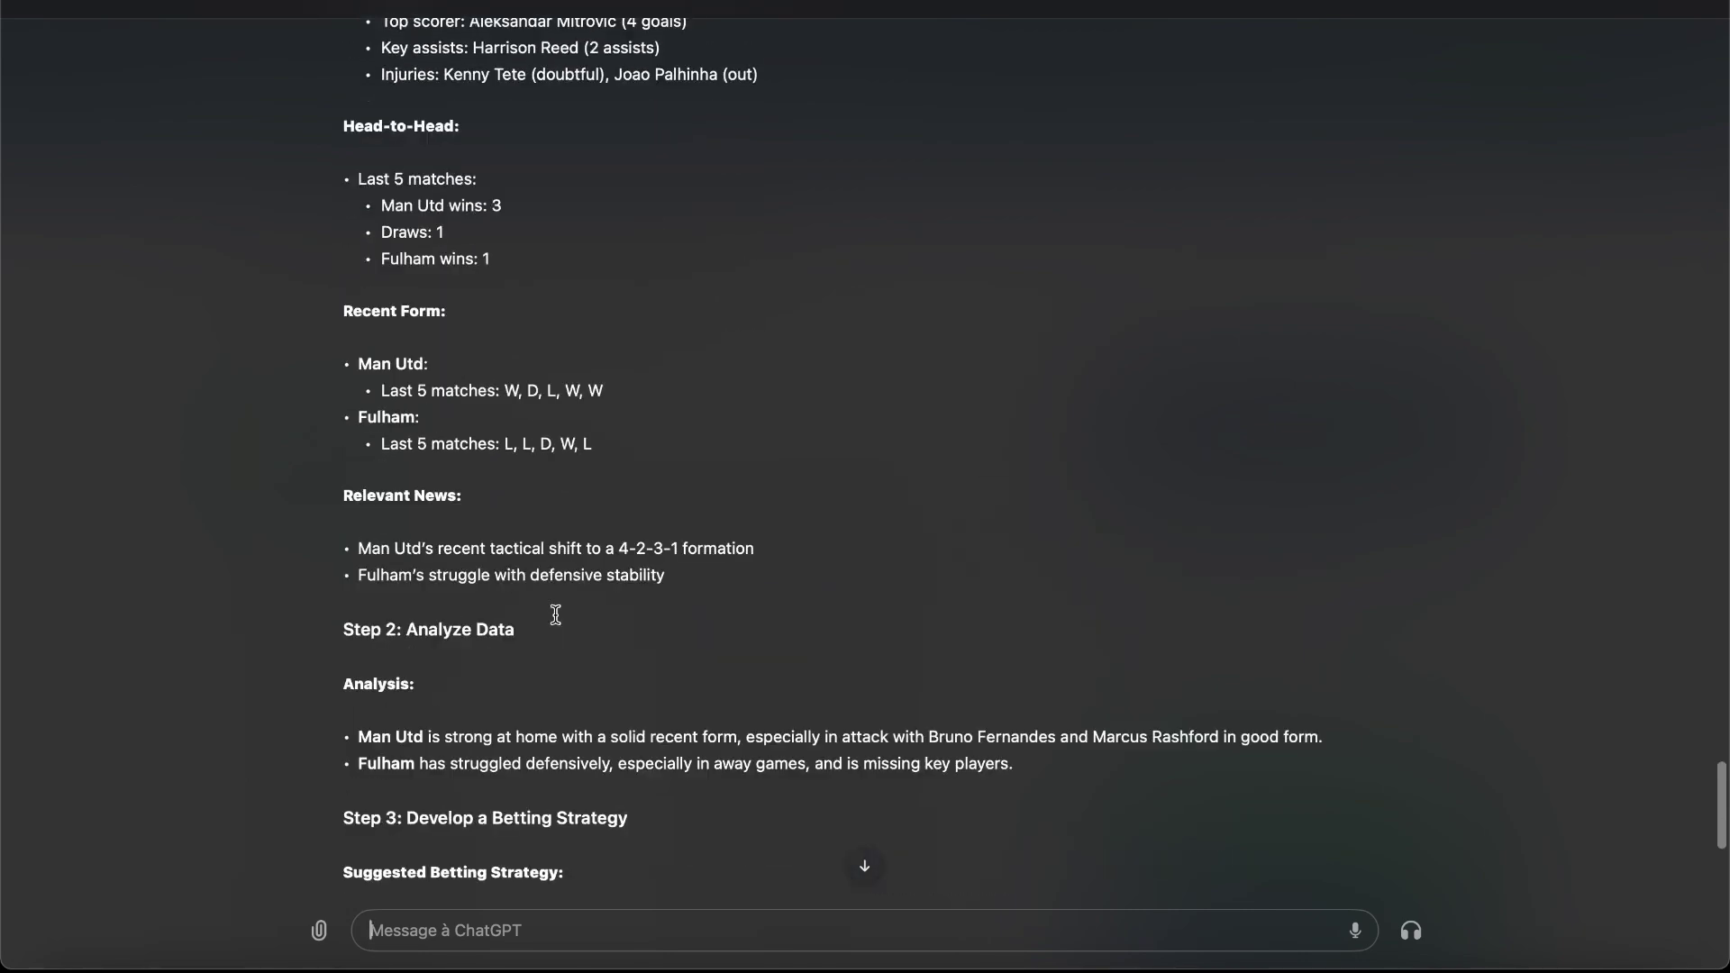
pyautogui.scroll(-2, 556, 615)
pyautogui.scroll(-2, 556, 615)
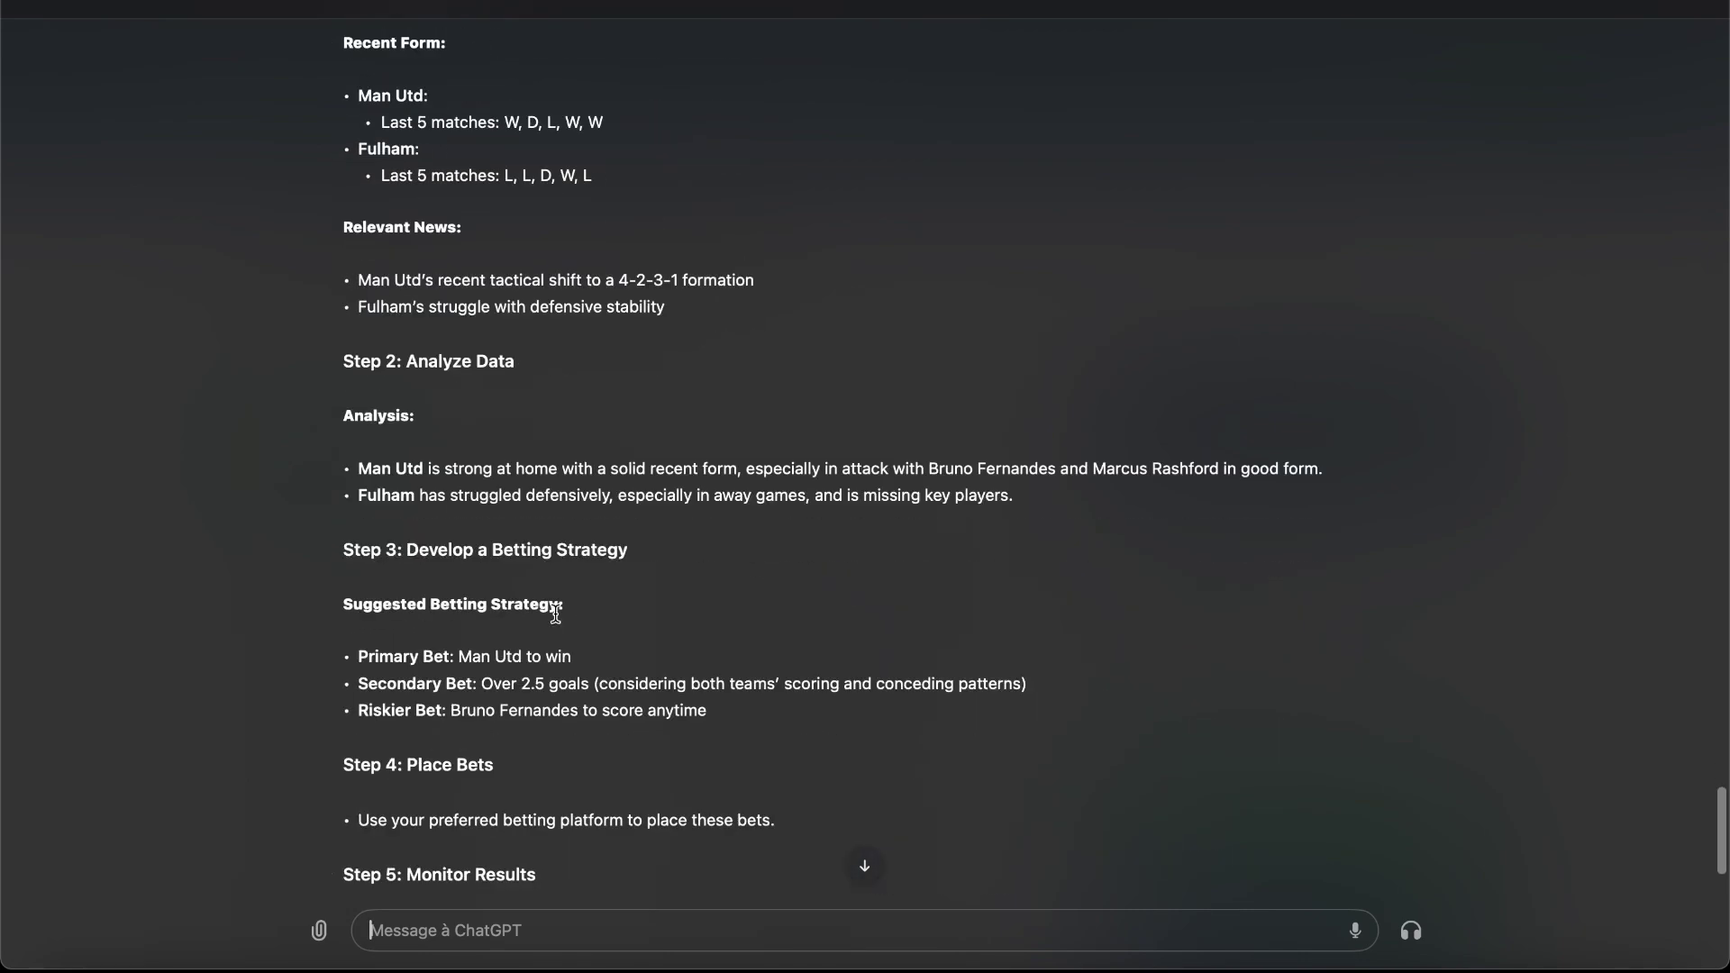
pyautogui.scroll(-1, 556, 614)
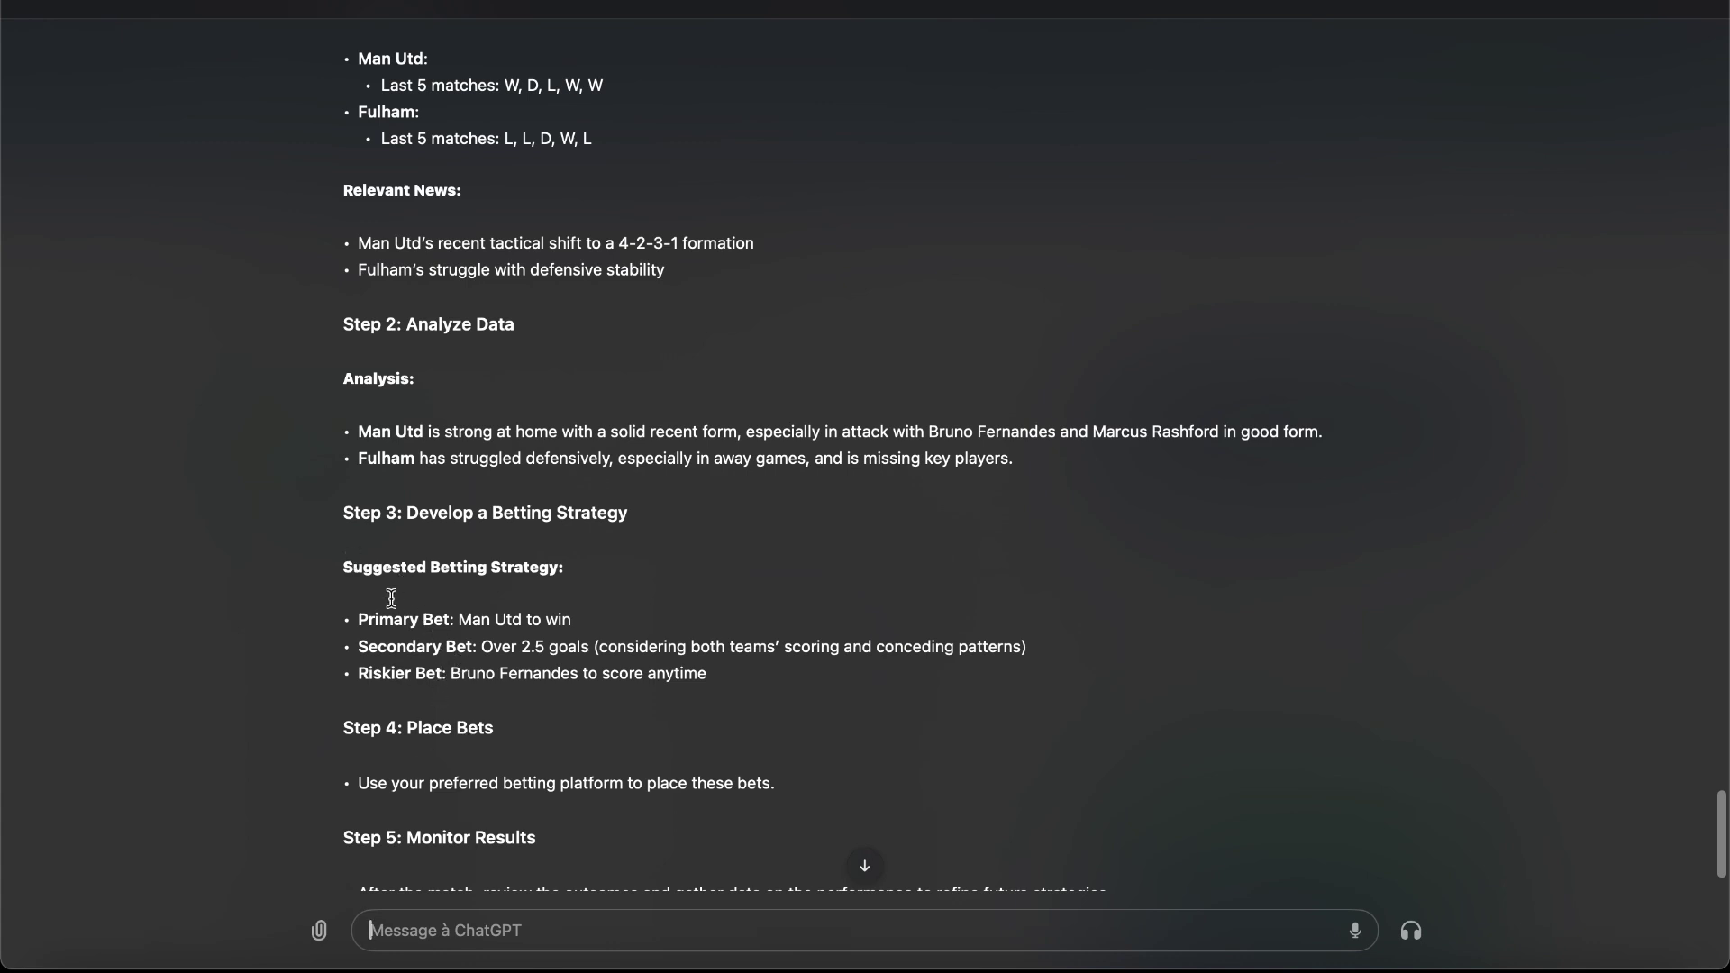
pyautogui.scroll(-2, 424, 703)
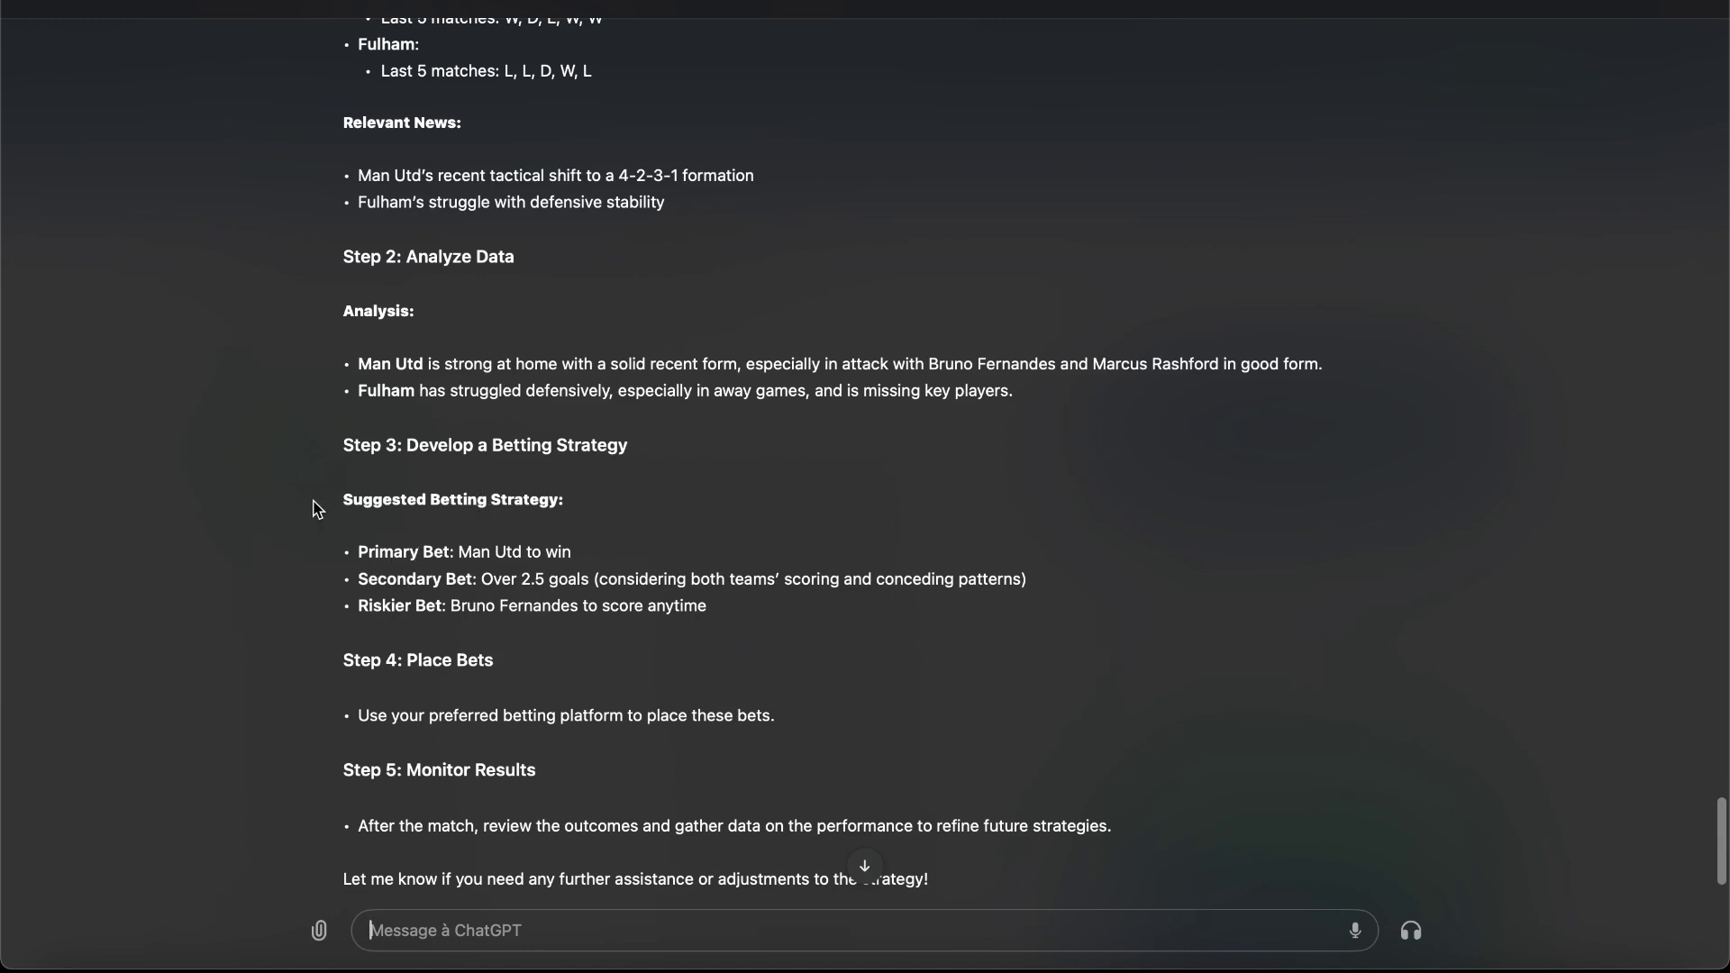
pyautogui.moveTo(351, 498); pyautogui.dragTo(707, 606)
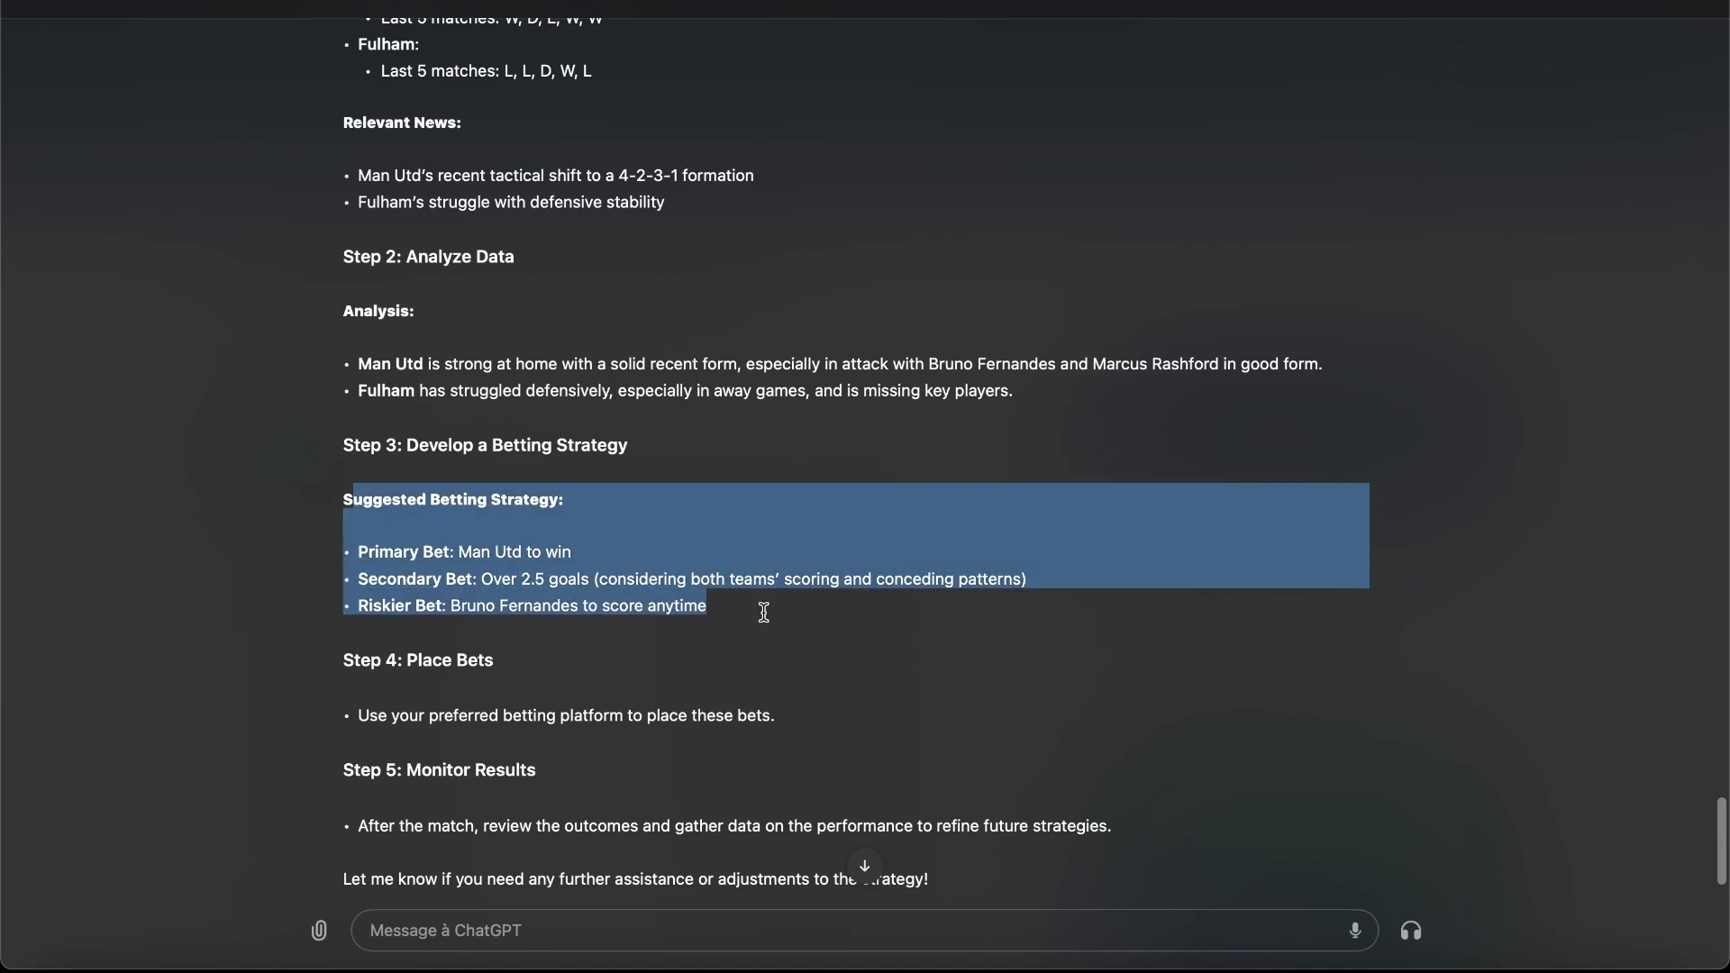
pyautogui.click(804, 633)
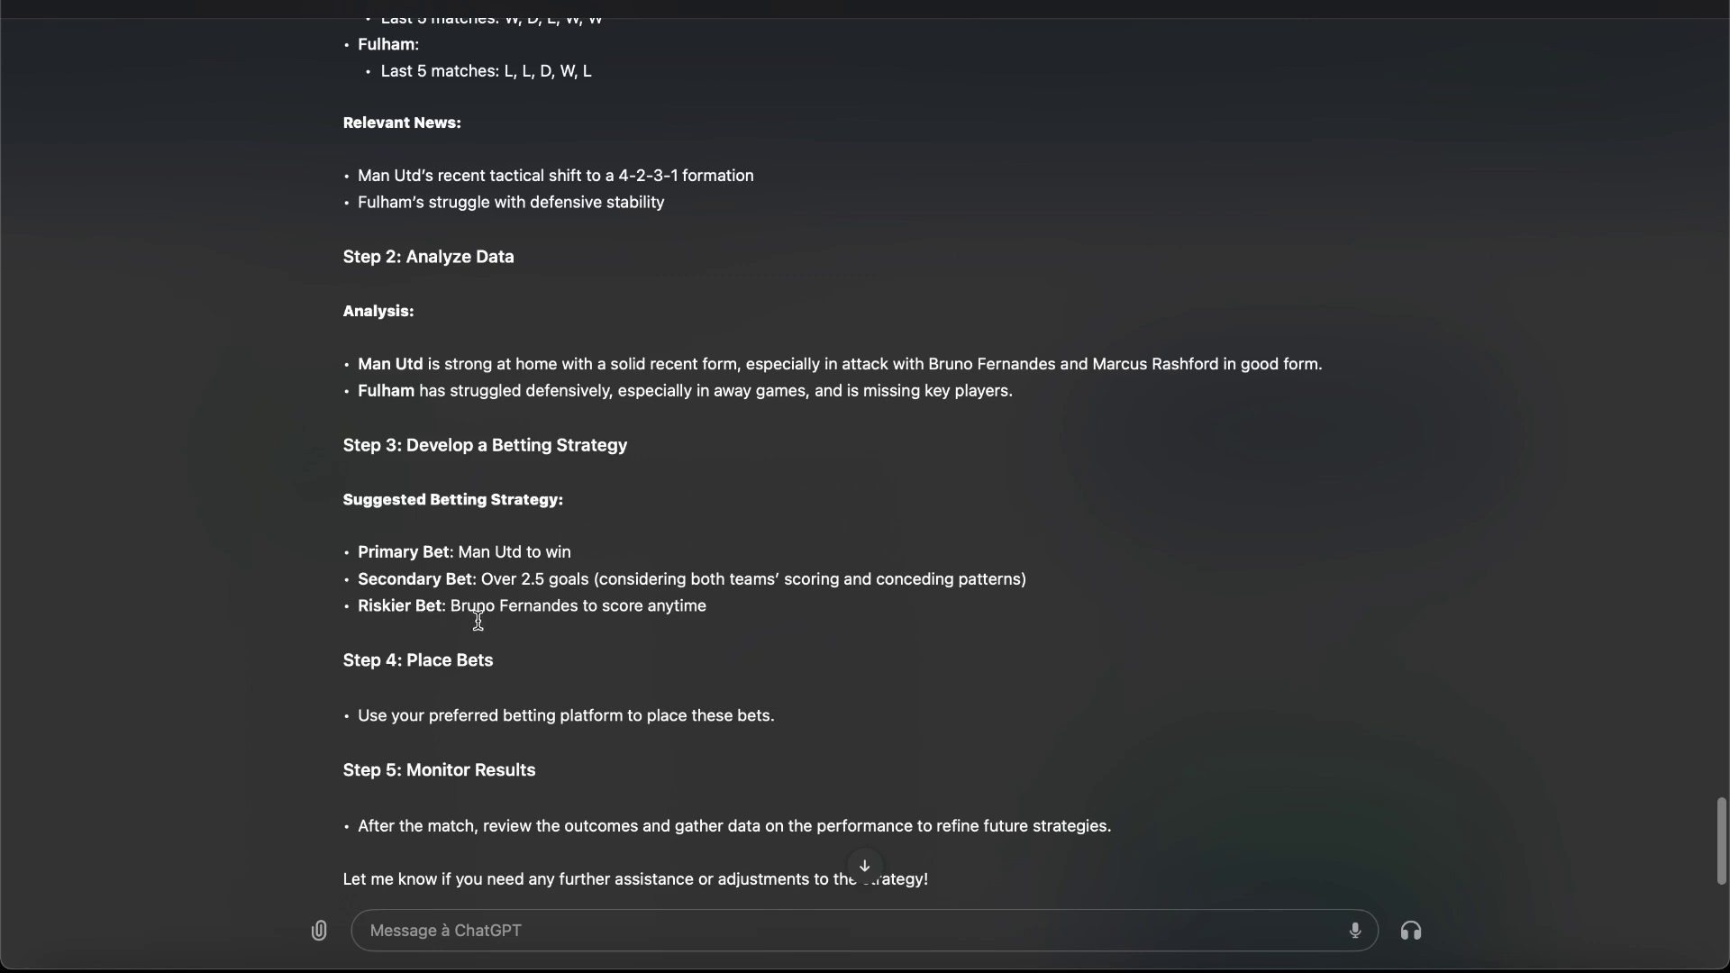
pyautogui.scroll(-1, 694, 630)
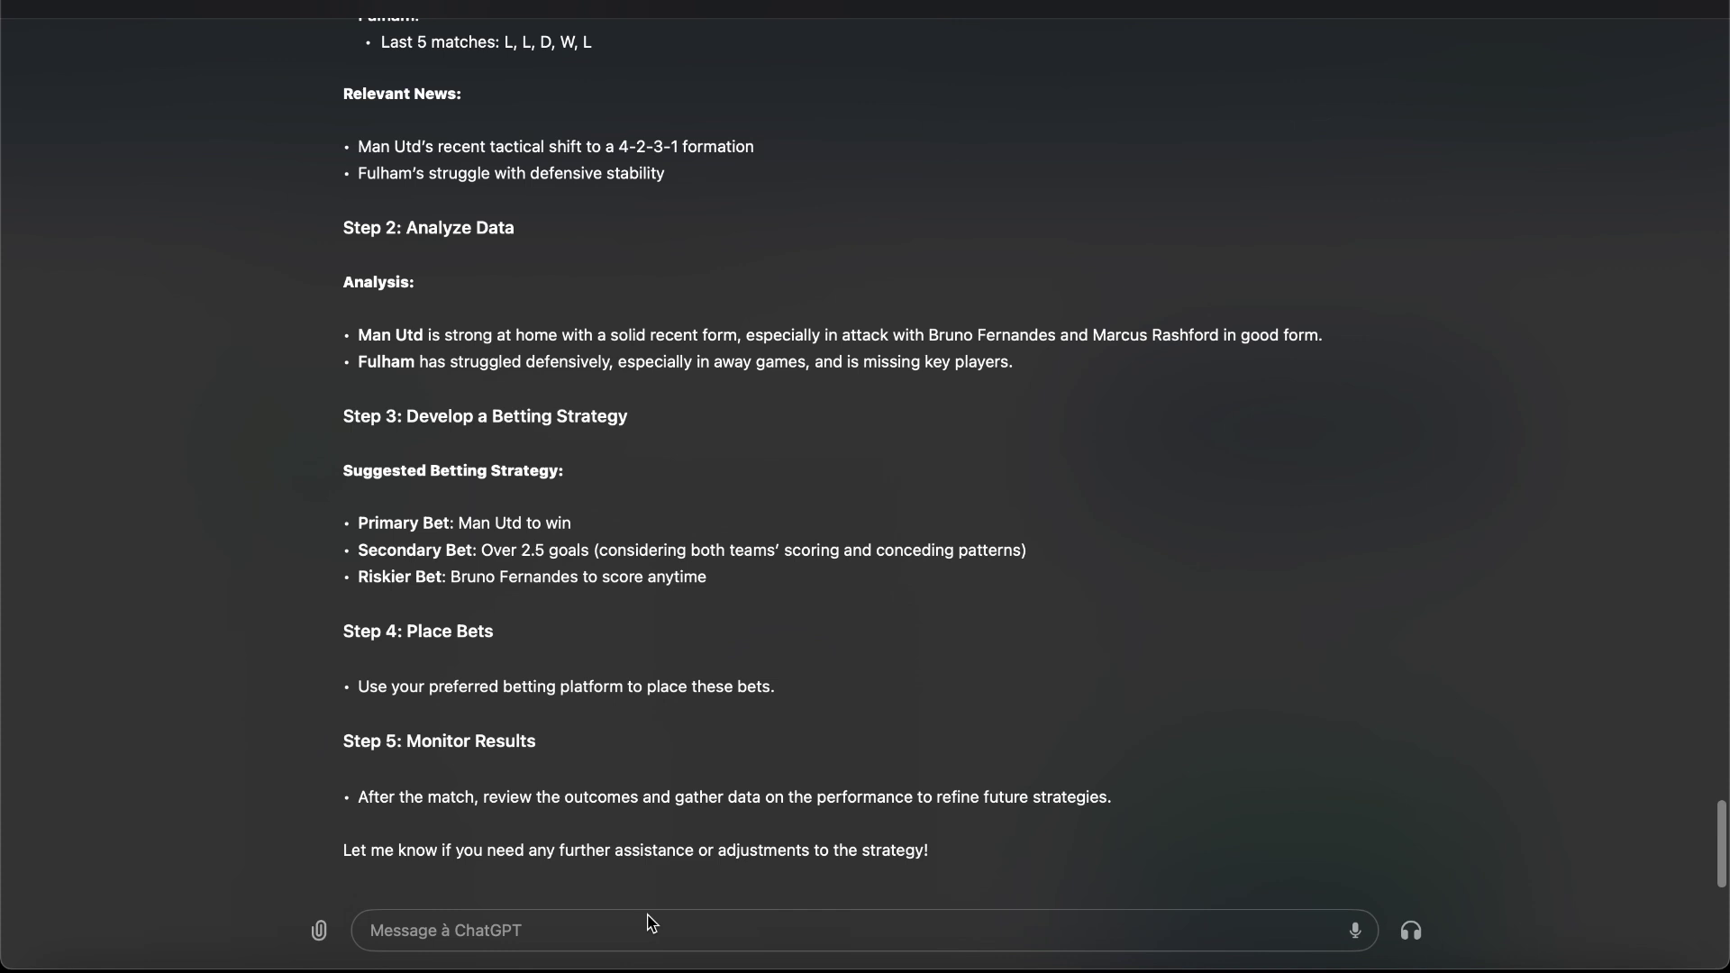
# - Write a question asking potential winnings, odds checked on oddschecker.com, and the risk involved
pyautogui.write('OK')
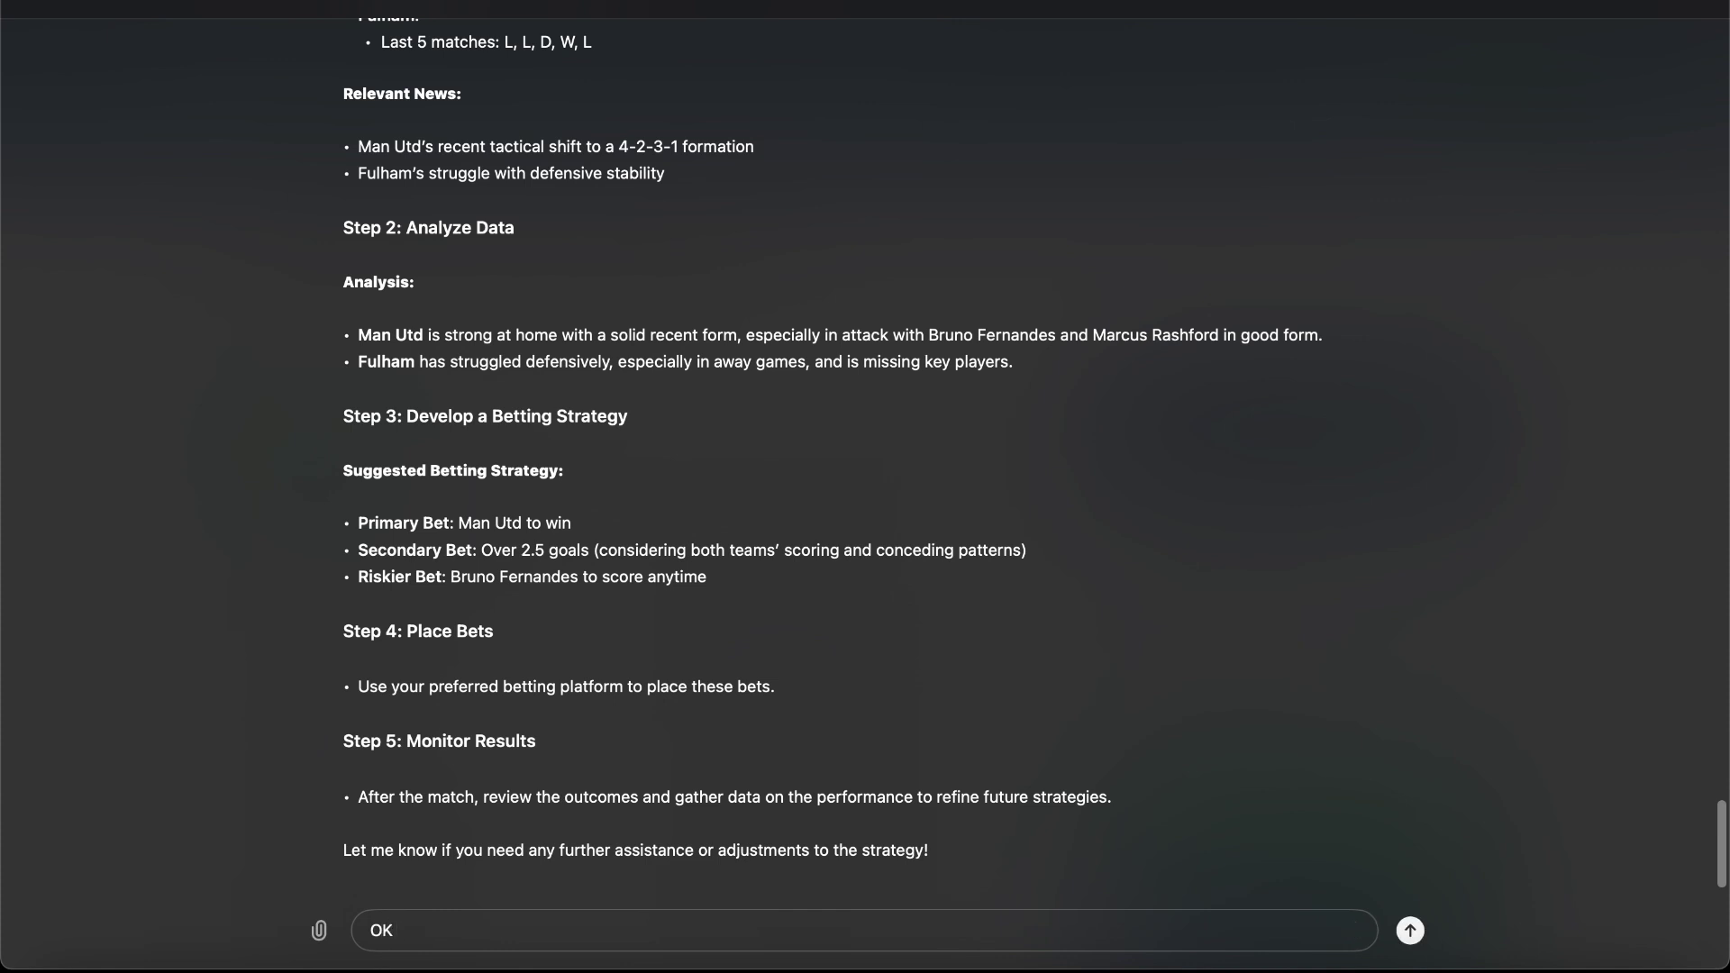
pyautogui.write(' thank you. So can you remind me')
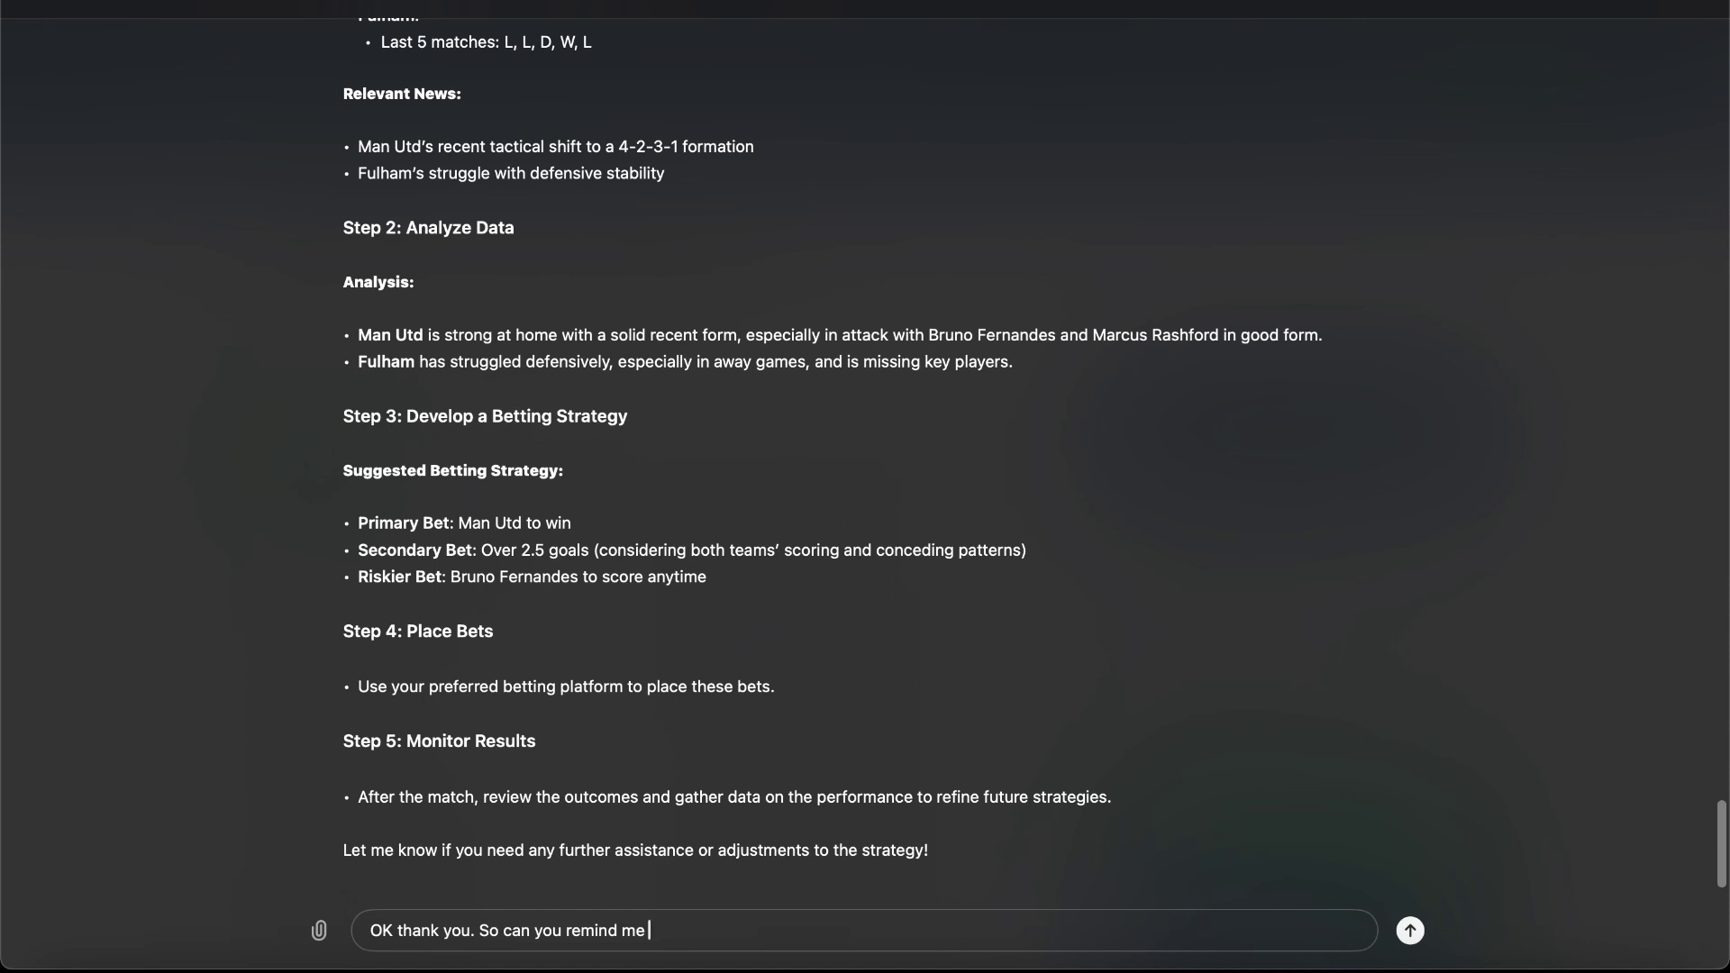
pyautogui.write(' how much I can win with this strategy? A')
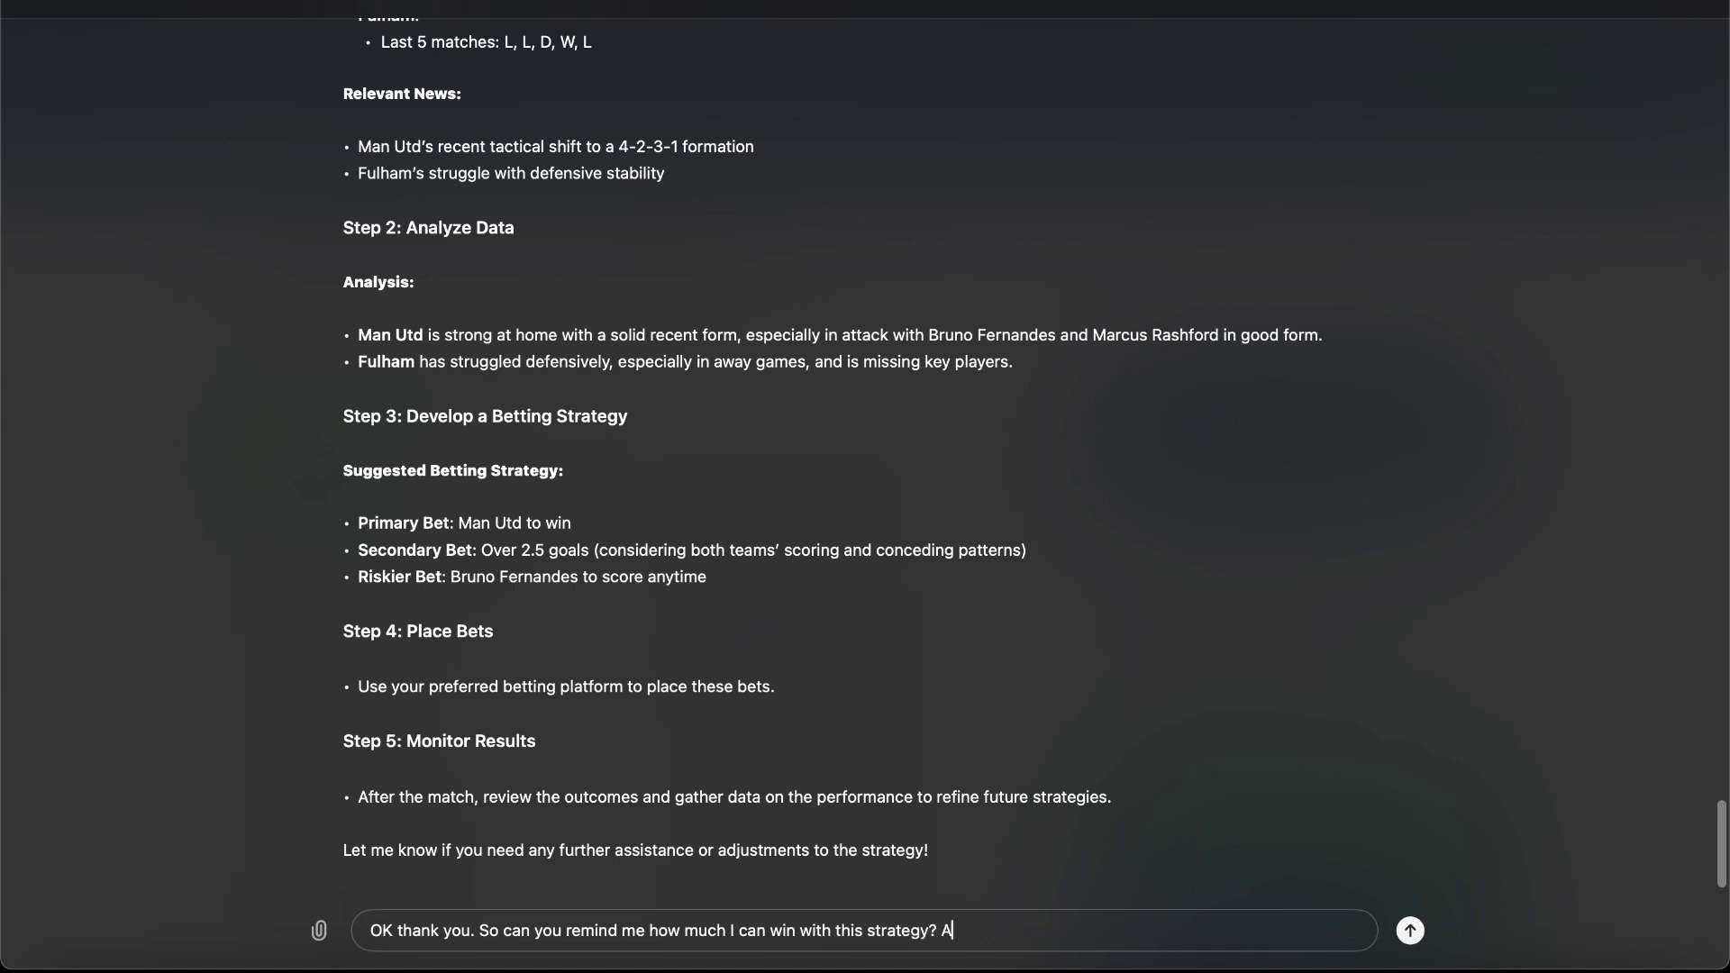
pyautogui.write('nd, also check')
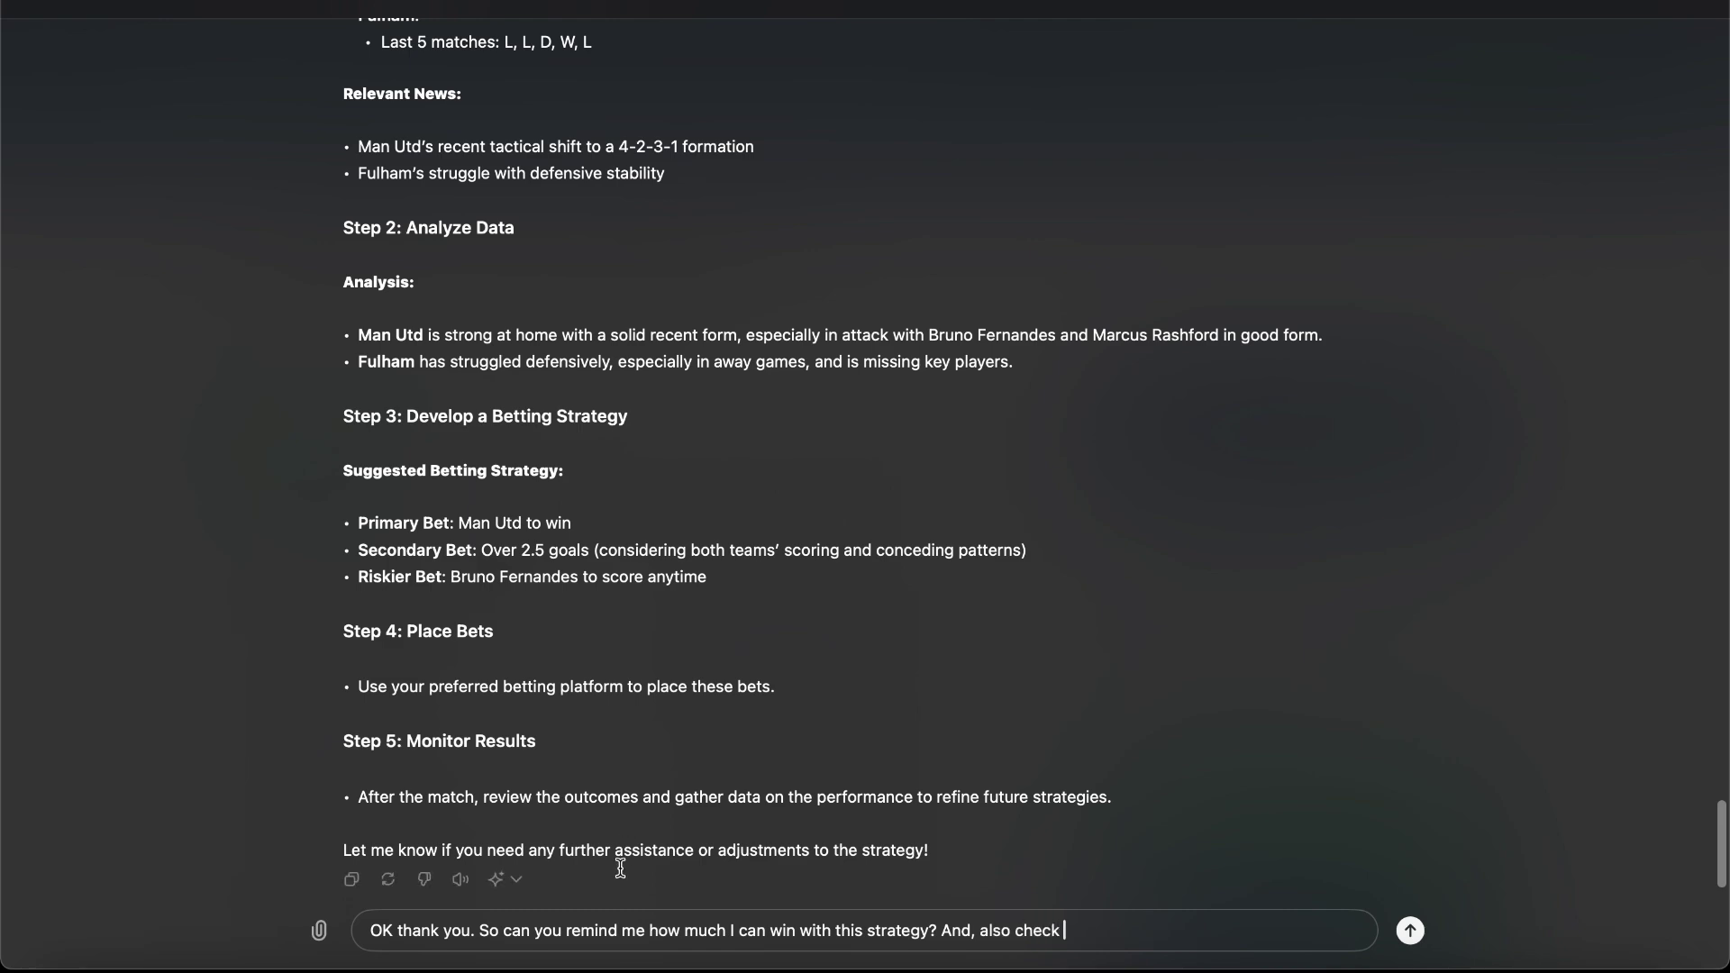
pyautogui.hotkey('ctrl', 'Up')
pyautogui.click(927, 753)
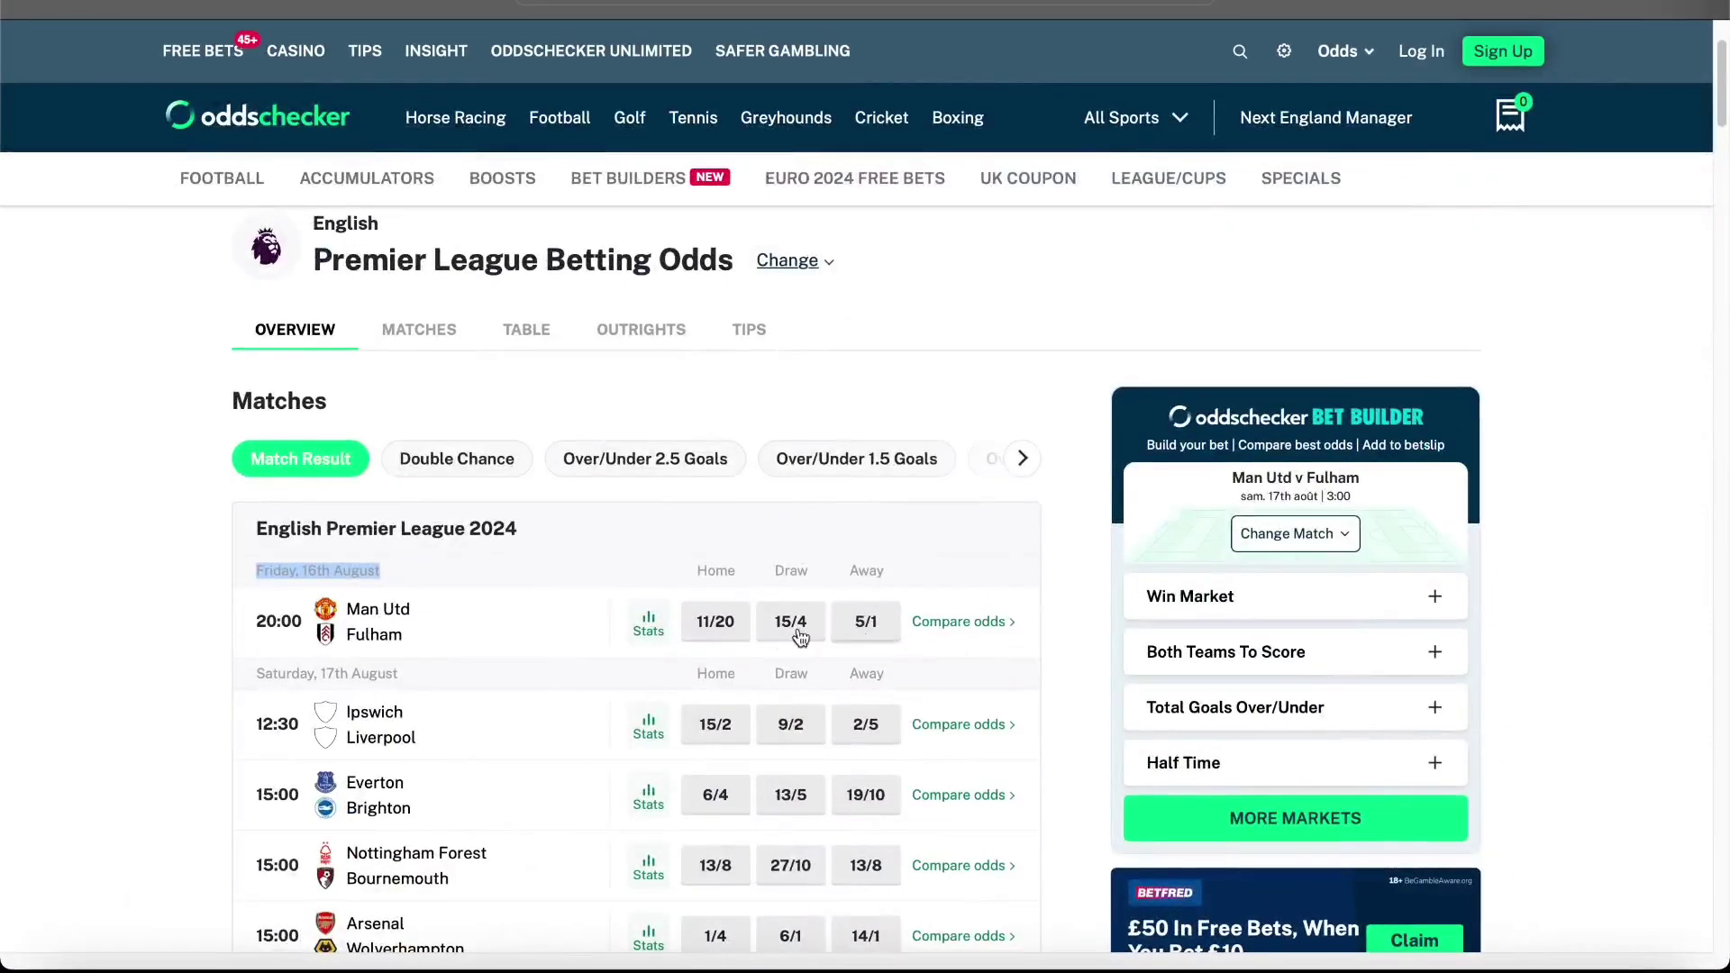
pyautogui.press('super+Tab')
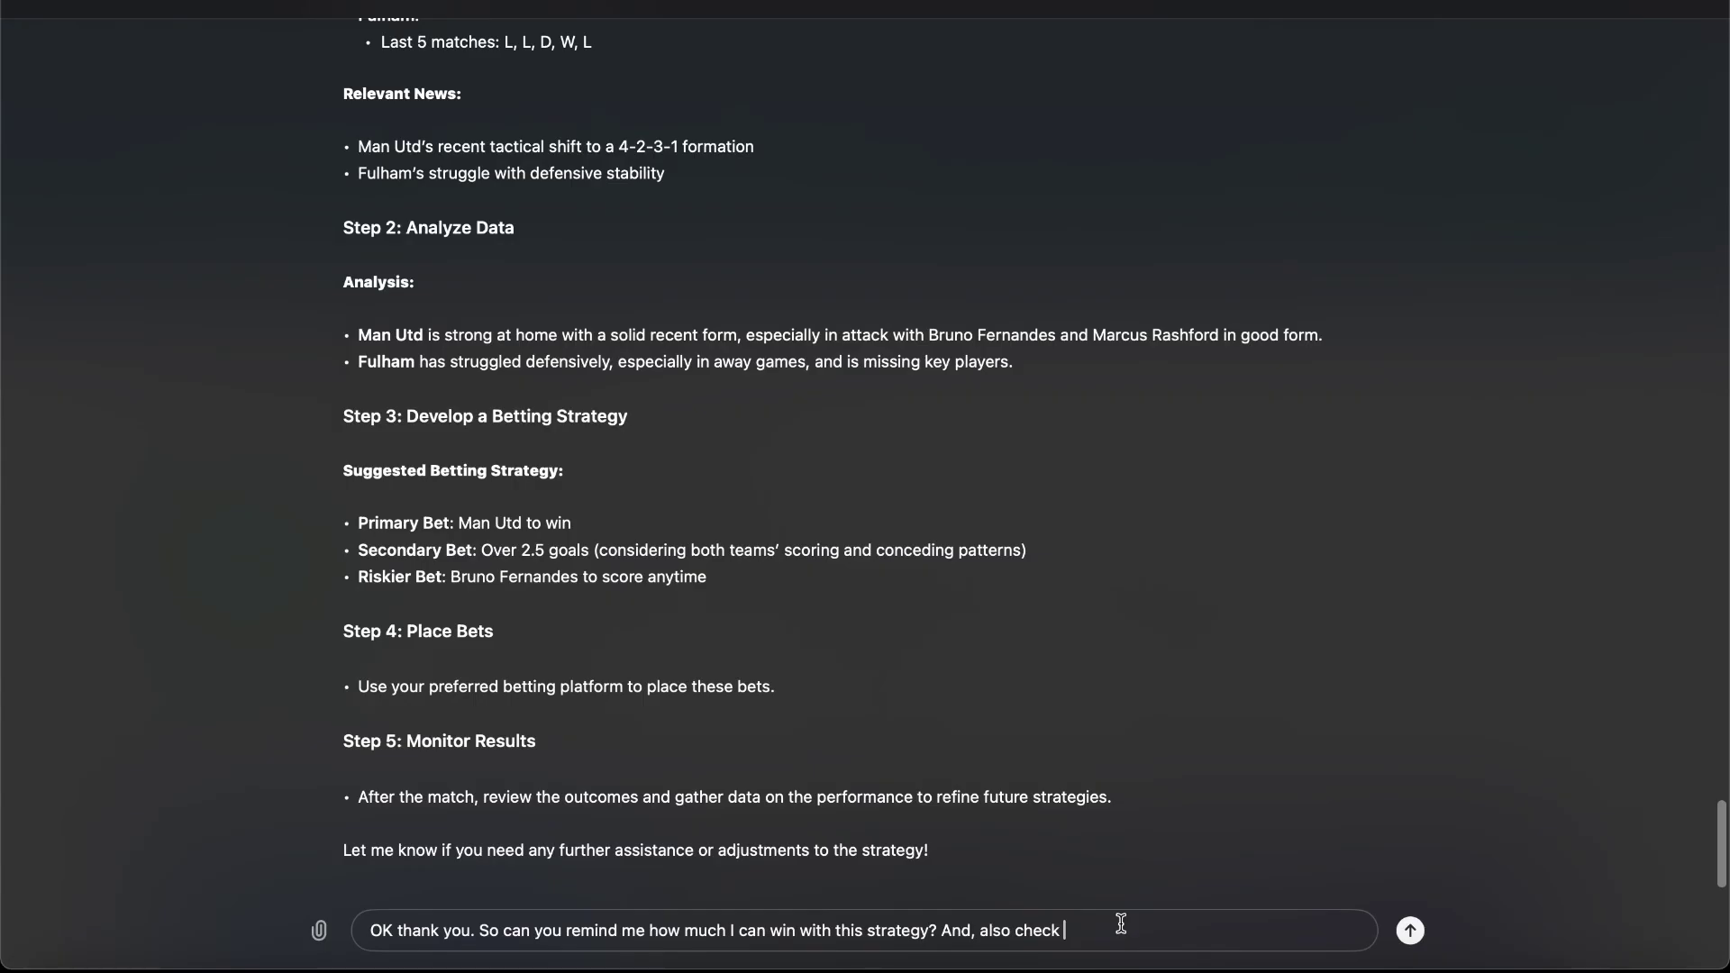
pyautogui.write('oddschecker.com to check the odds.')
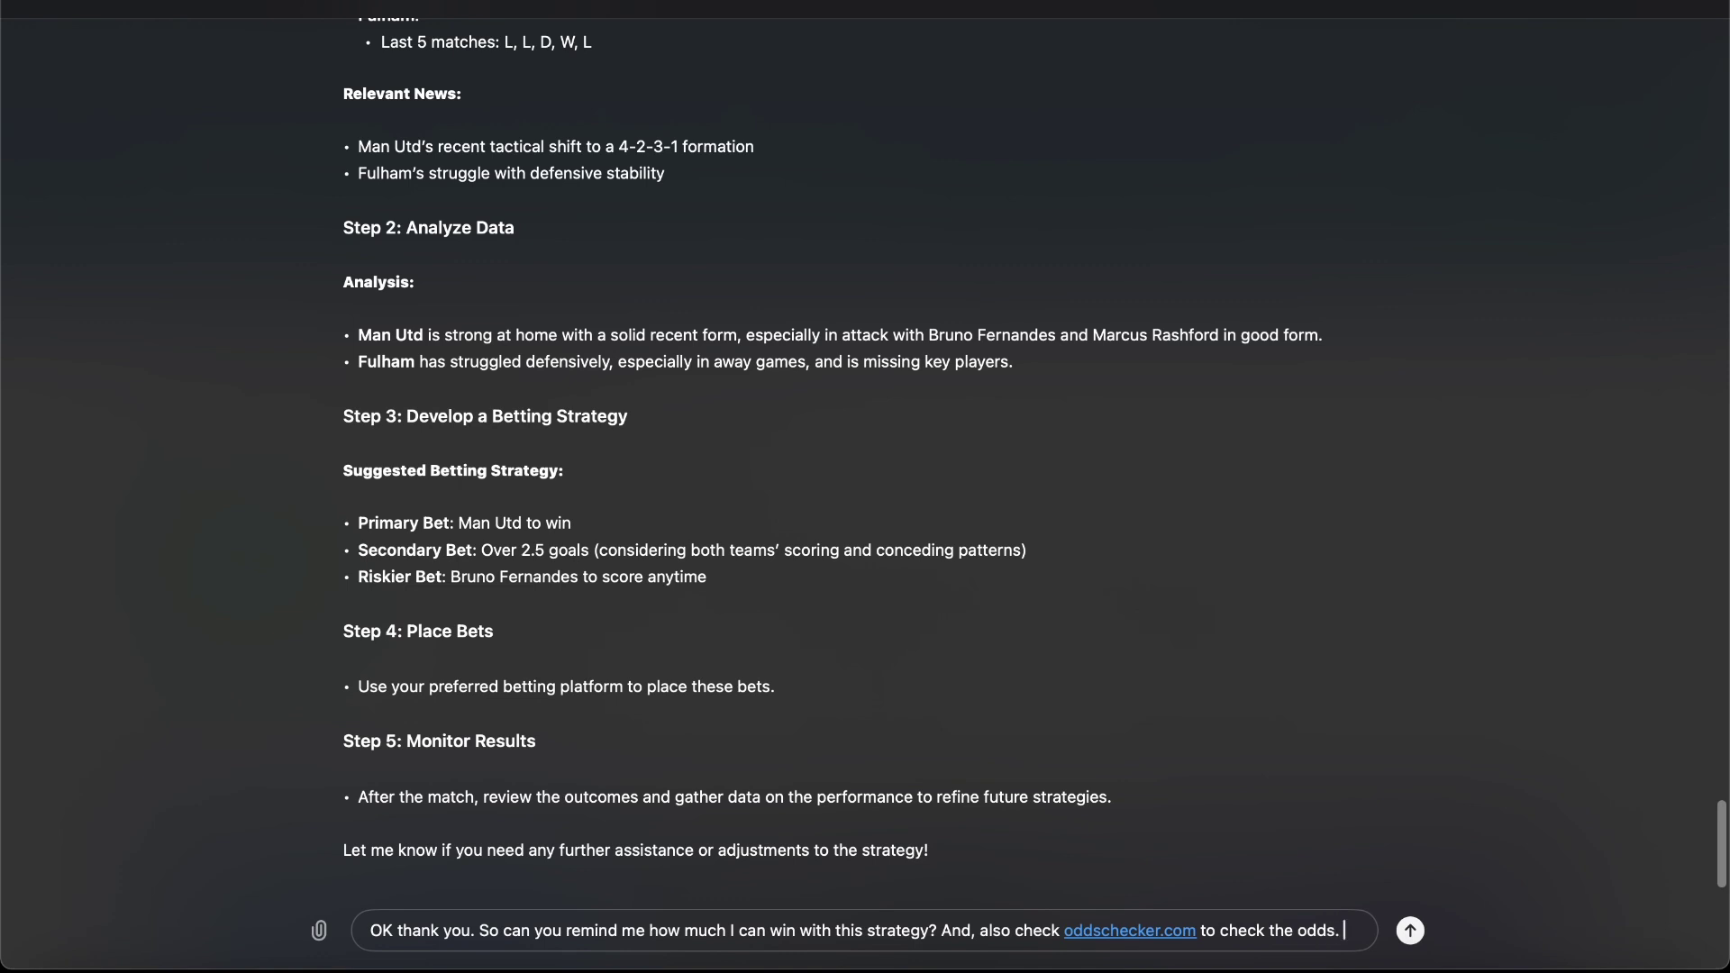
pyautogui.write('And')
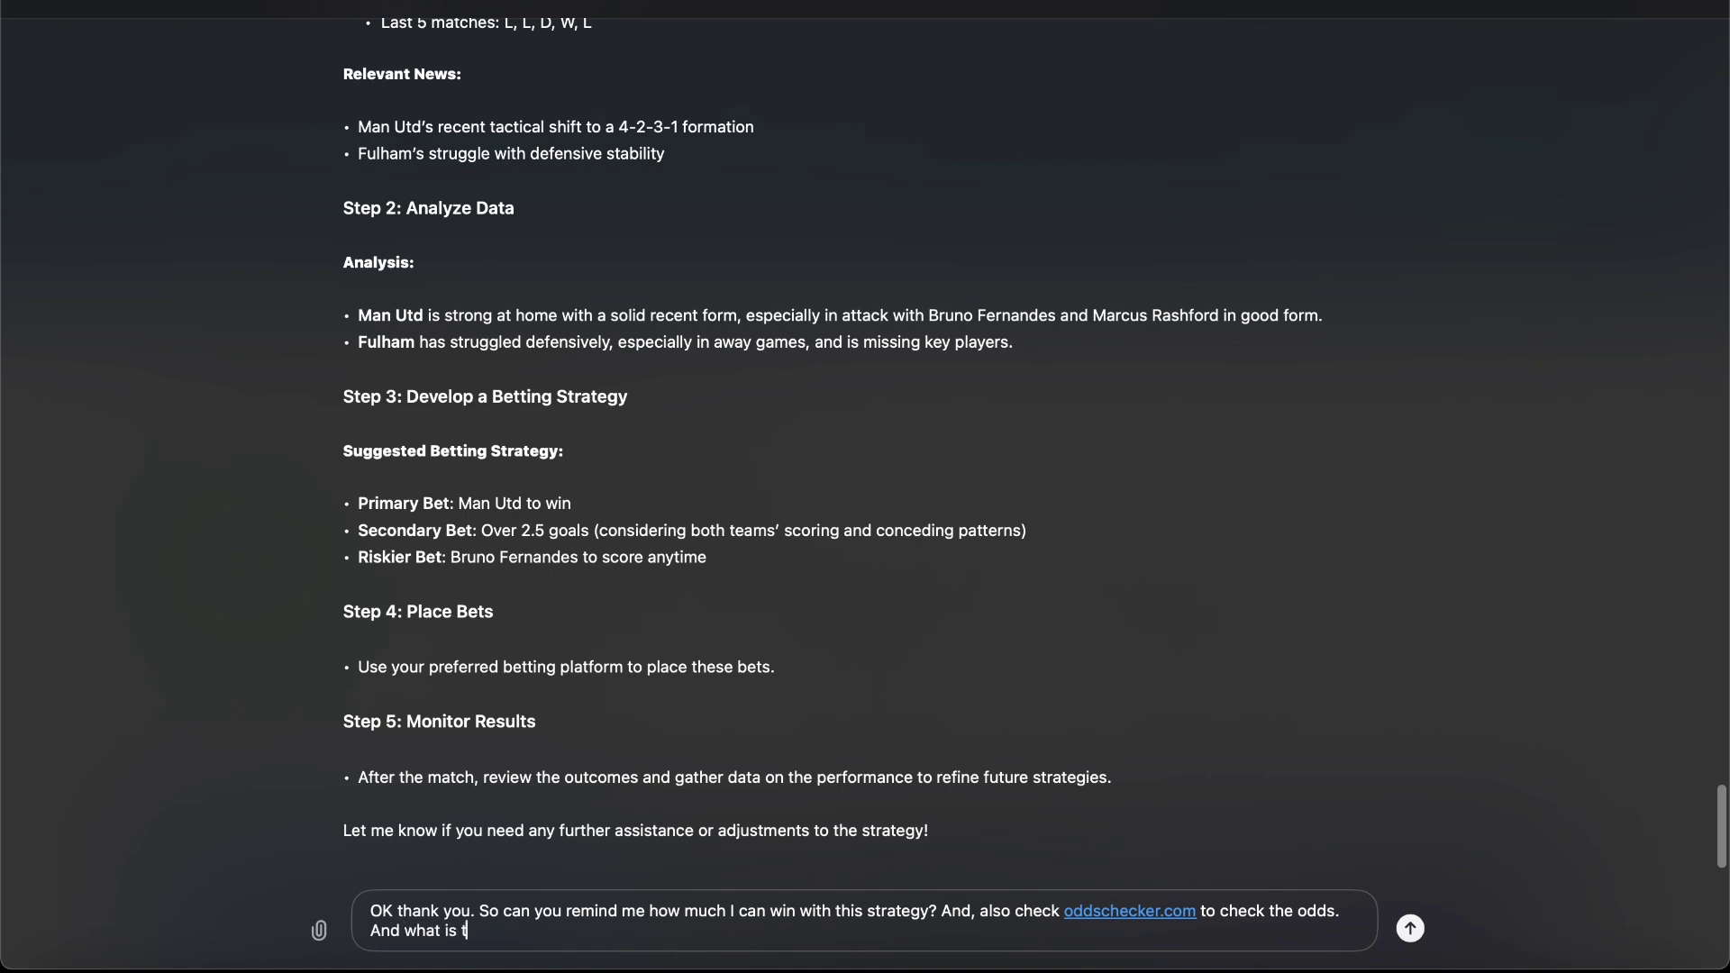
pyautogui.write('what is the risk involved?')
# - Send the winnings, Oddschecker odds and risk question to ChatGPT
pyautogui.press('Return')
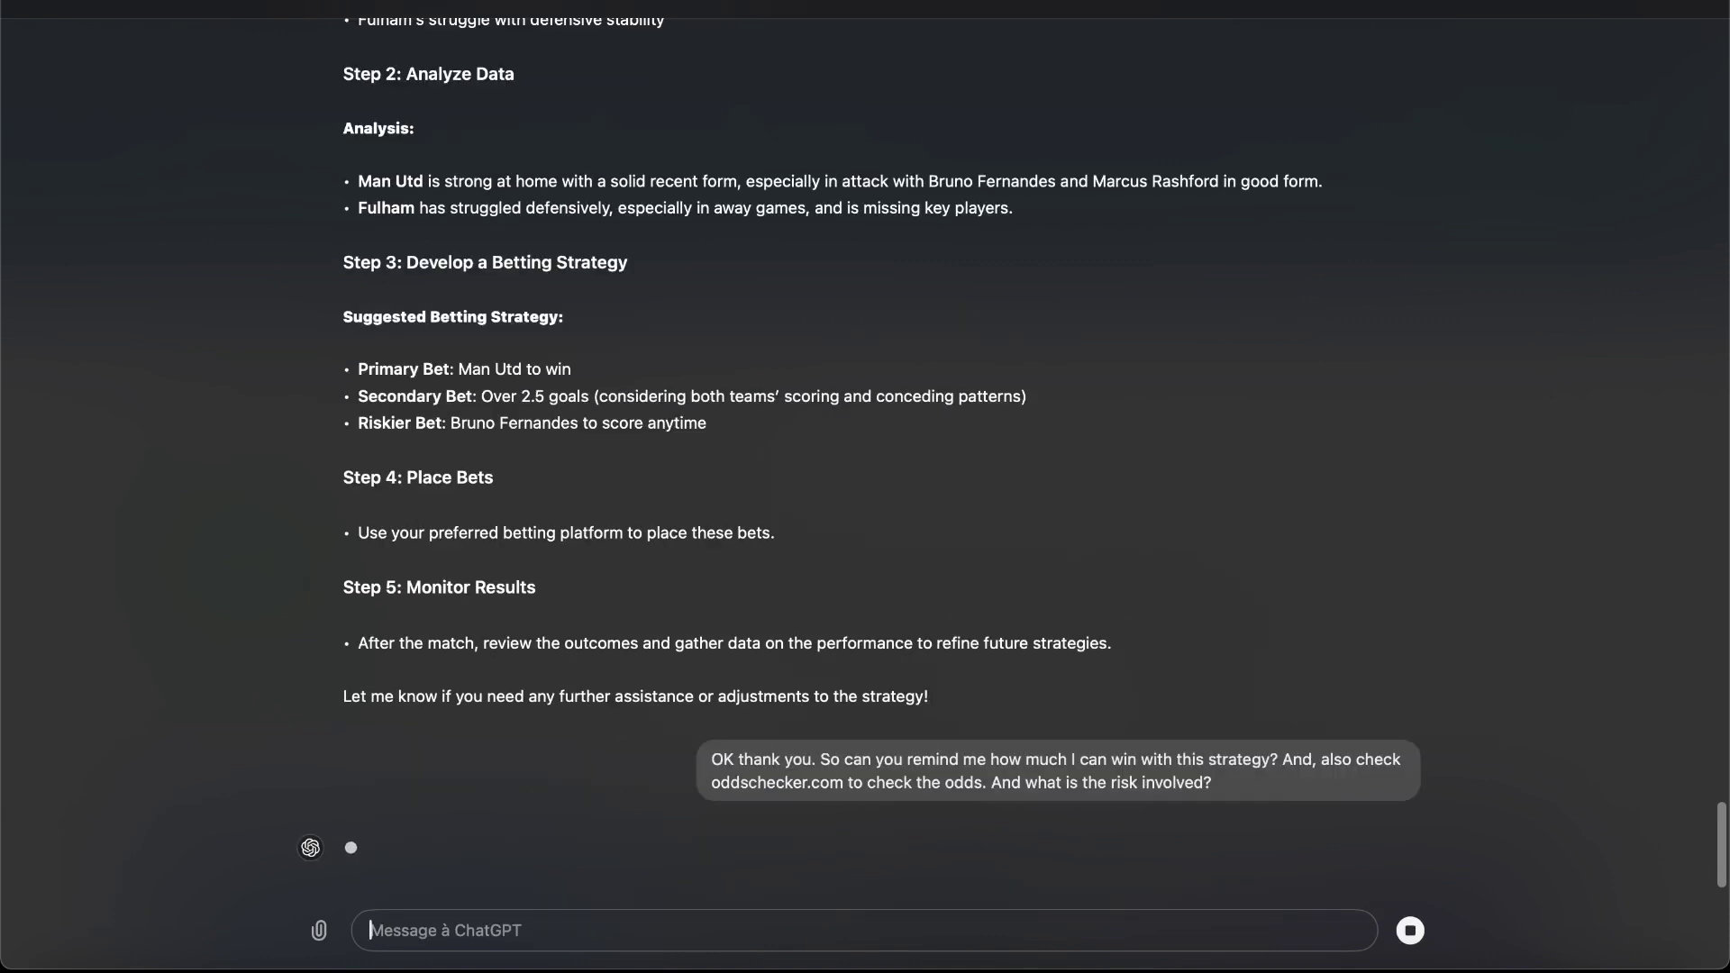